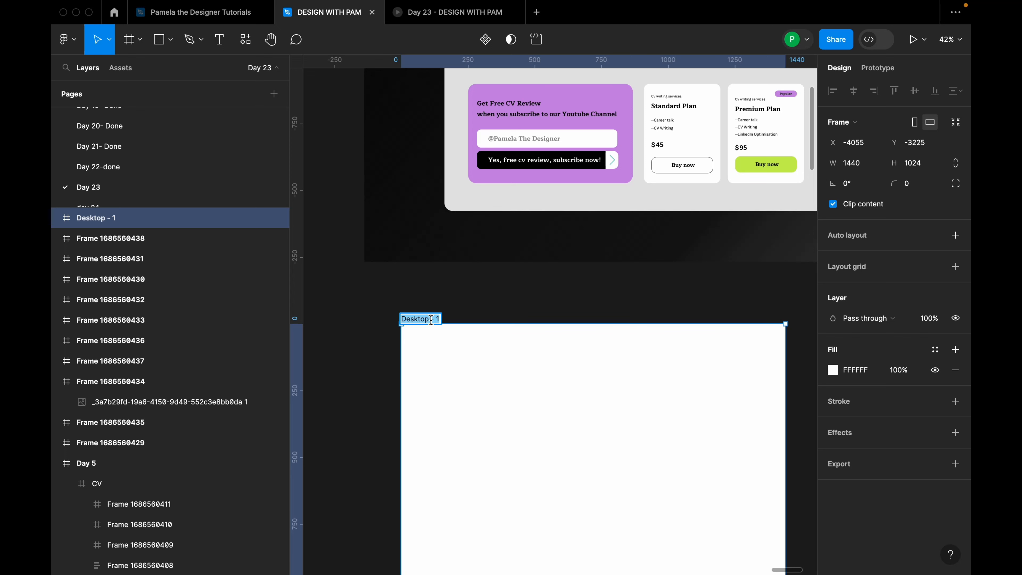
Rename the new desktop frame as "Subscription page"
{"action": "type", "text": "Subscription page"}
{"action": "key", "text": "Return"}
Copy the Hello Dreams logo group from the CV page's header into the Subscription page frame
{"action": "scroll", "coordinate": [376, 349], "scroll_direction": "down", "scroll_amount": 3}
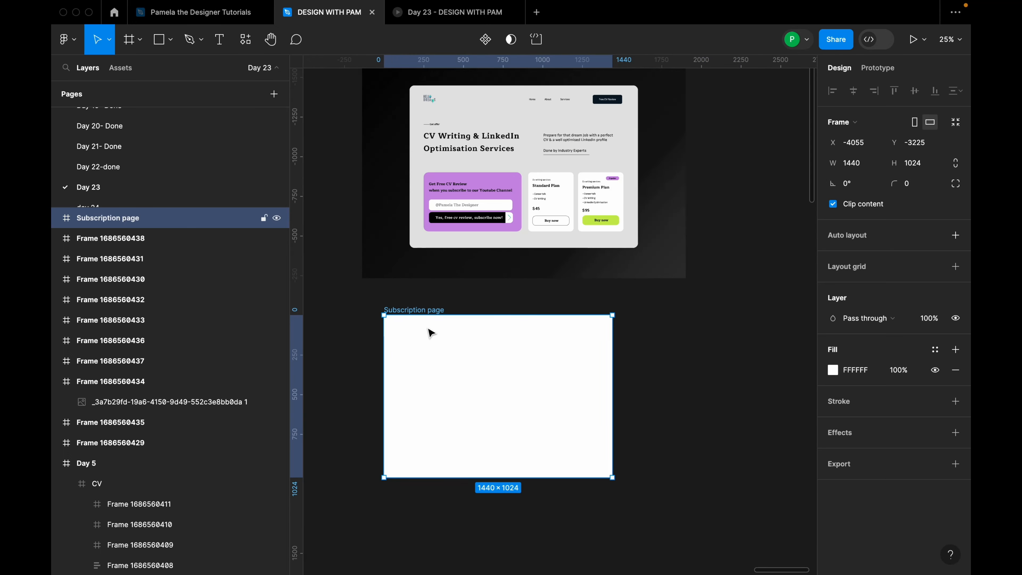
{"action": "left_click", "coordinate": [430, 100], "text": "super"}
{"action": "left_click", "coordinate": [437, 103]}
{"action": "double_click", "coordinate": [430, 98]}
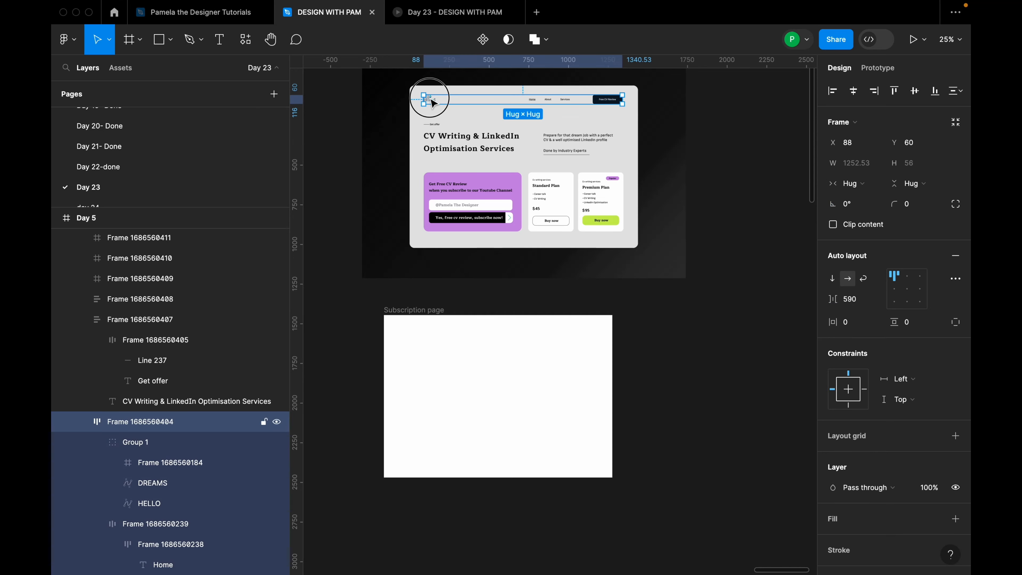
{"action": "left_click", "coordinate": [424, 337]}
{"action": "key", "text": "ctrl+v"}
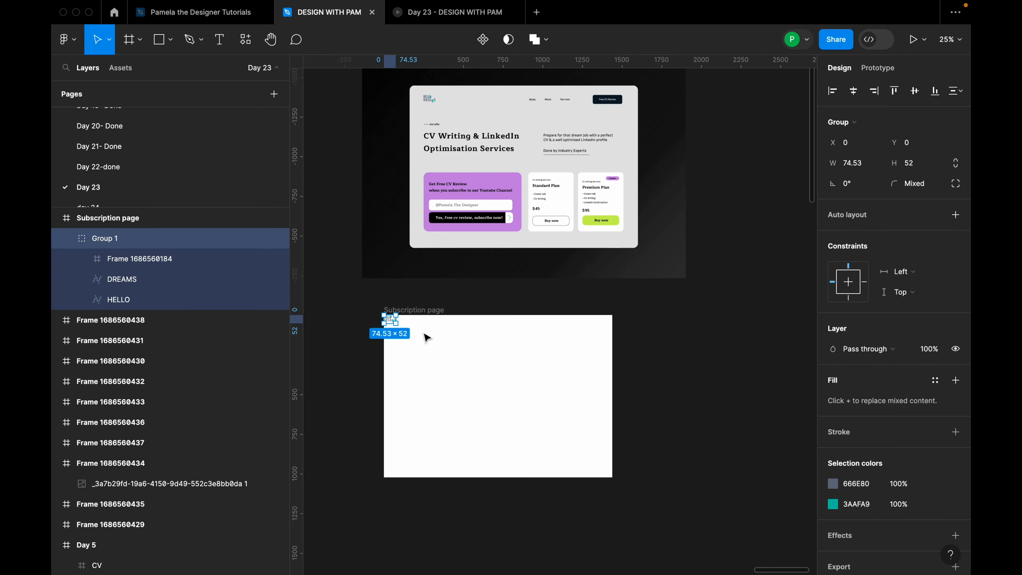
{"action": "left_click", "coordinate": [74, 44]}
{"action": "mouse_move", "coordinate": [105, 105]}
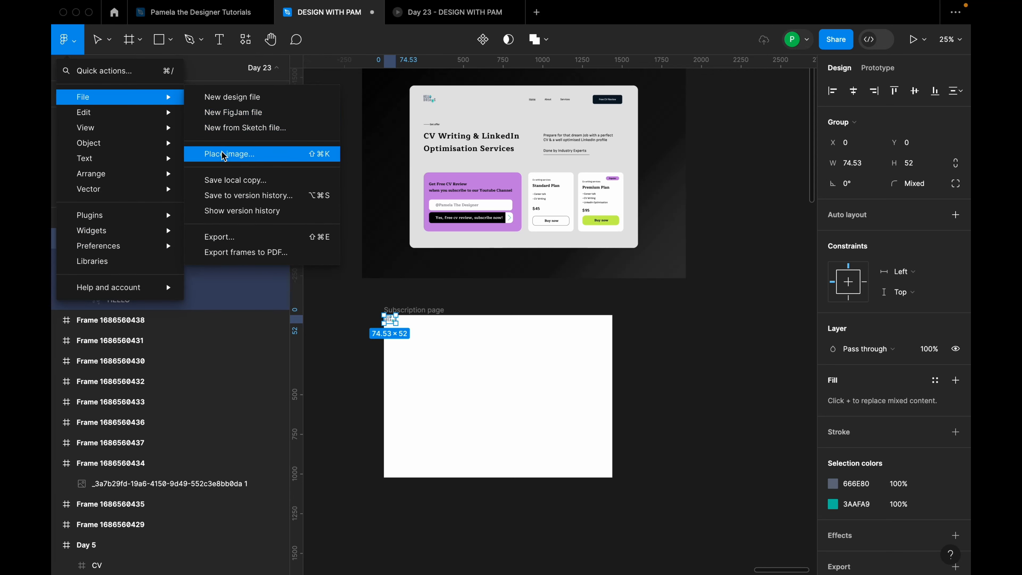
{"action": "left_click", "coordinate": [424, 362]}
Move the logo inward from the upper-left corner of the Subscription page, leaving space to both edges
{"action": "scroll", "coordinate": [403, 350], "scroll_direction": "up", "scroll_amount": 3}
{"action": "left_click_drag", "start_coordinate": [387, 386], "coordinate": [412, 408]}
{"action": "scroll", "coordinate": [427, 362], "scroll_direction": "down", "scroll_amount": 3}
Move the Subscription page frame to X -3893, Y -3276, beneath the CV page design
{"action": "left_click", "coordinate": [420, 264]}
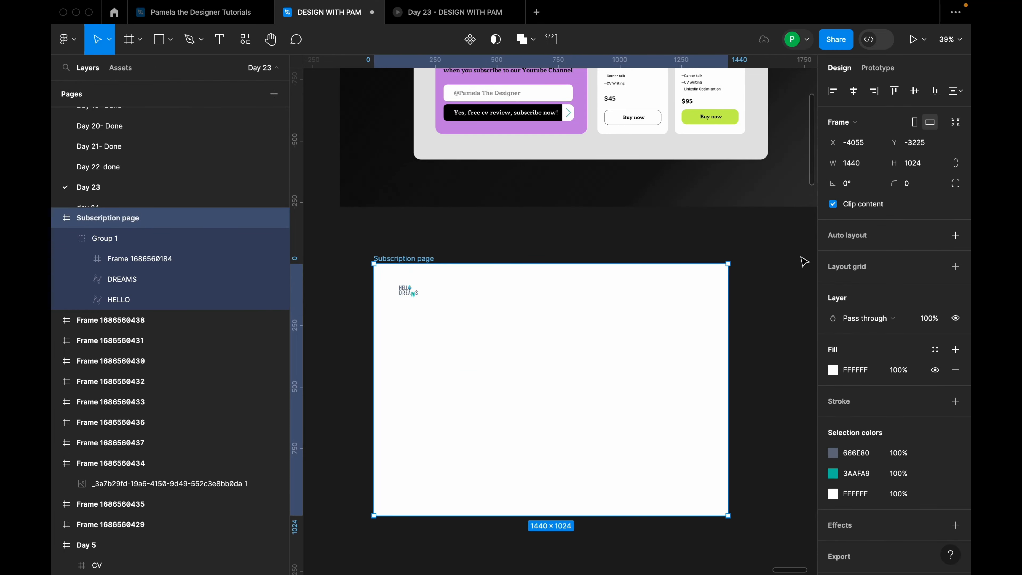
{"action": "scroll", "coordinate": [581, 265], "scroll_direction": "down", "scroll_amount": 2}
{"action": "scroll", "coordinate": [585, 266], "scroll_direction": "down", "scroll_amount": 2}
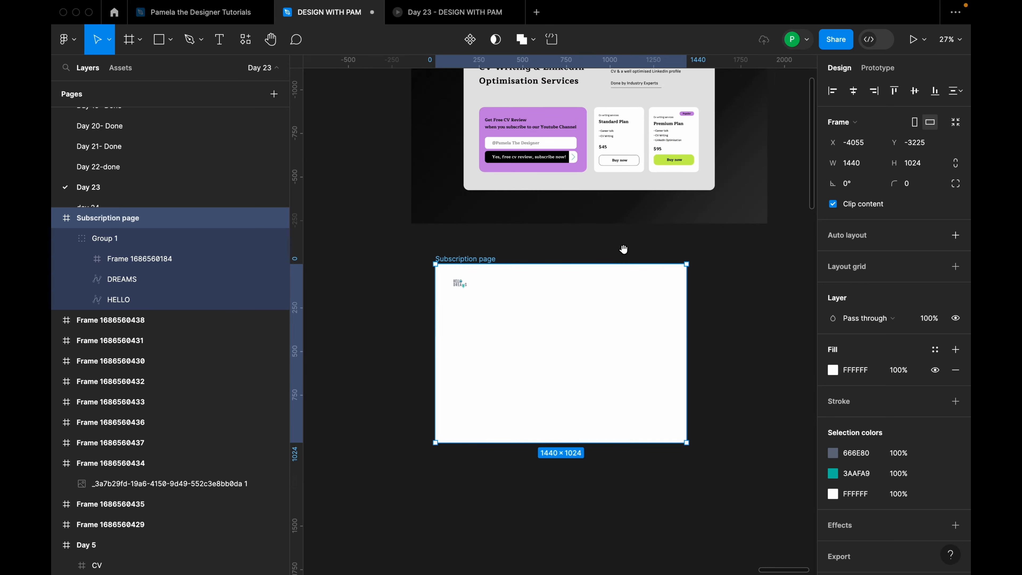
{"action": "left_click_drag", "start_coordinate": [627, 246], "coordinate": [586, 283]}
{"action": "left_click_drag", "start_coordinate": [462, 331], "coordinate": [491, 320]}
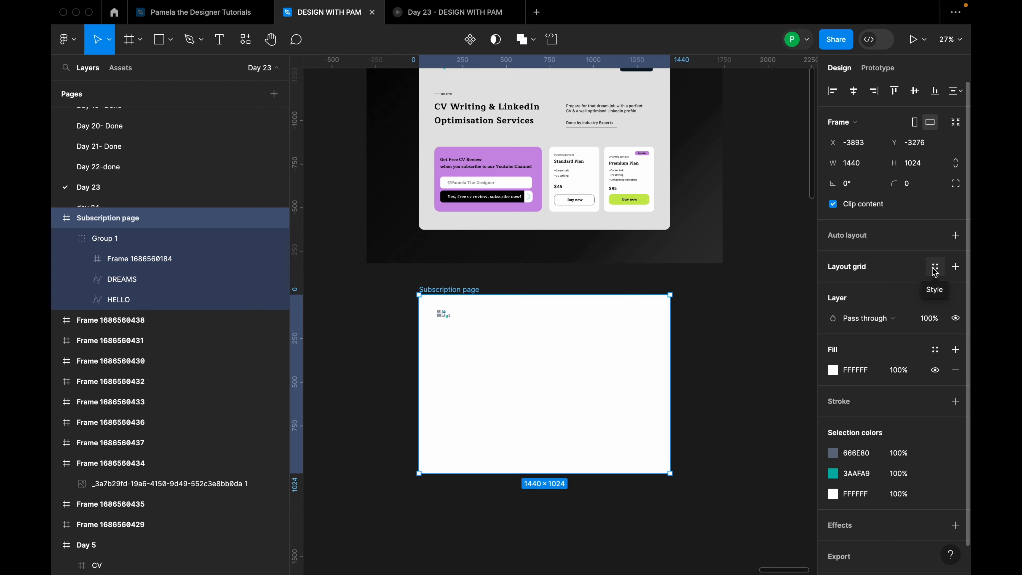
Apply the "For Dashboards" grid style to the Subscription page frame and show the layout grids
{"action": "left_click", "coordinate": [935, 273]}
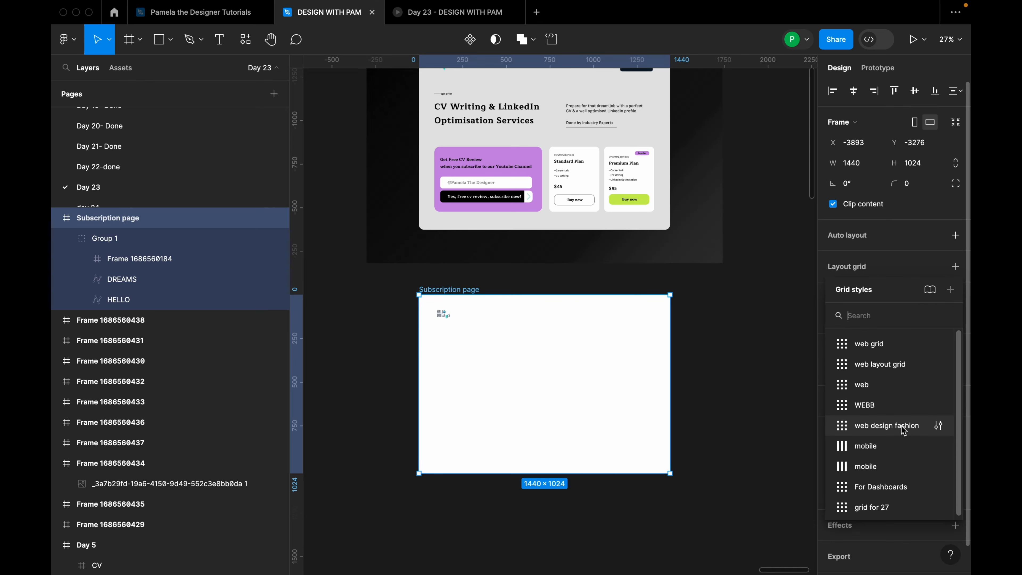
{"action": "left_click", "coordinate": [903, 486]}
{"action": "left_click", "coordinate": [460, 337]}
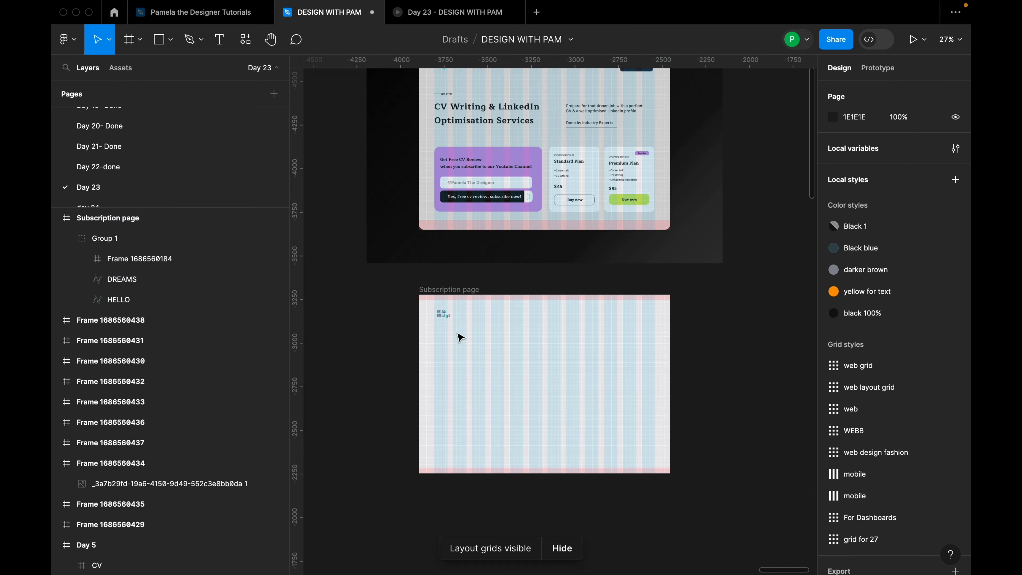
Align the logo with the first grid column and the upper margin band, at X 88, Y 32
{"action": "scroll", "coordinate": [445, 322], "scroll_direction": "up", "scroll_amount": 5}
{"action": "left_click", "coordinate": [444, 316]}
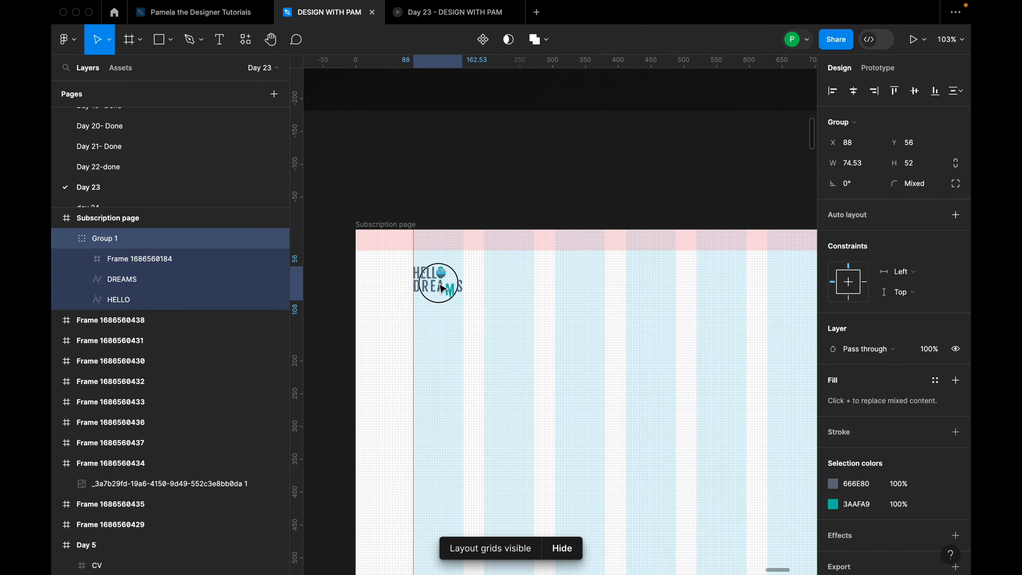
{"action": "left_click_drag", "start_coordinate": [442, 288], "coordinate": [435, 272]}
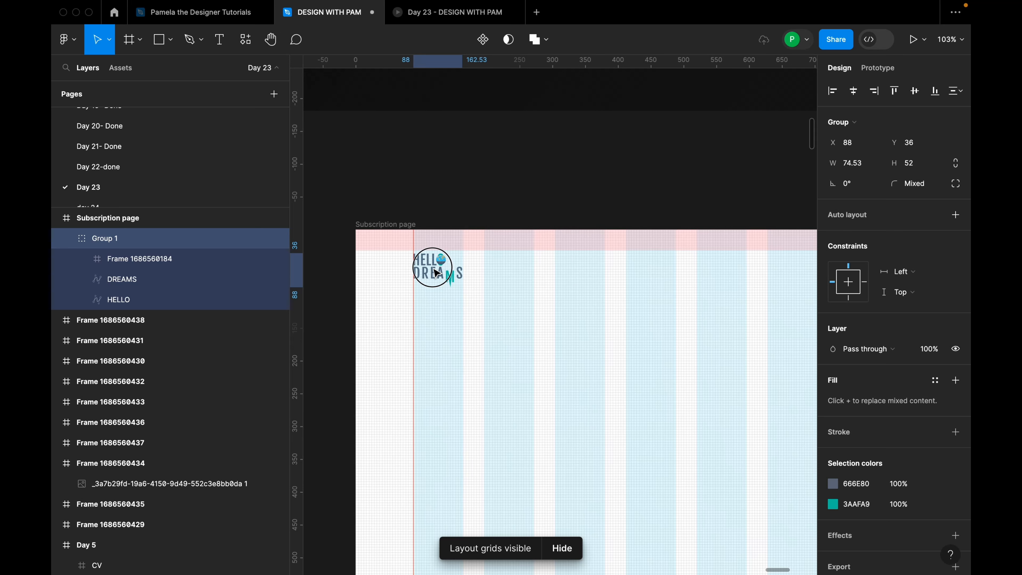
{"action": "scroll", "coordinate": [427, 265], "scroll_direction": "up", "scroll_amount": 3}
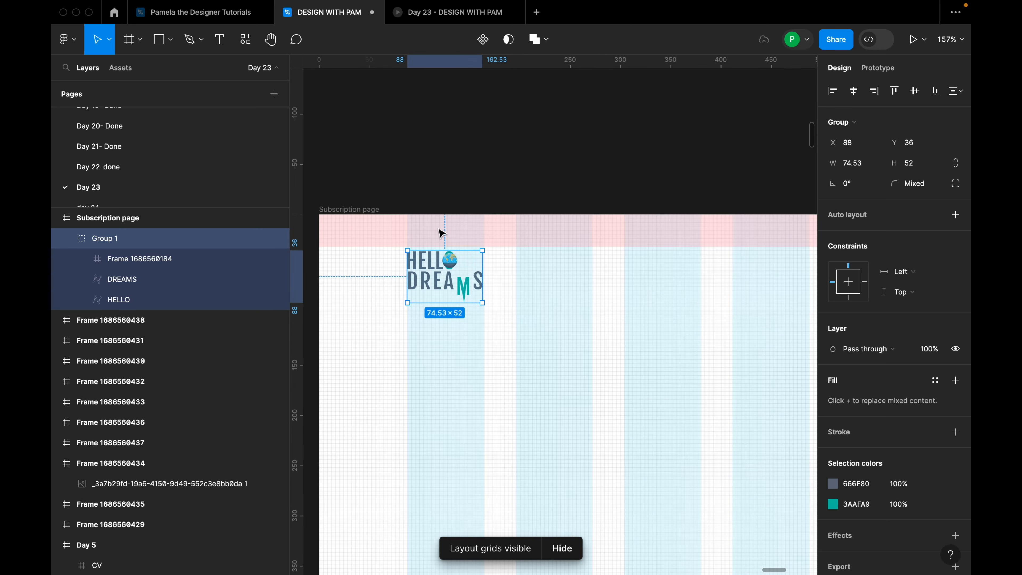
{"action": "left_click_drag", "start_coordinate": [441, 277], "coordinate": [439, 268]}
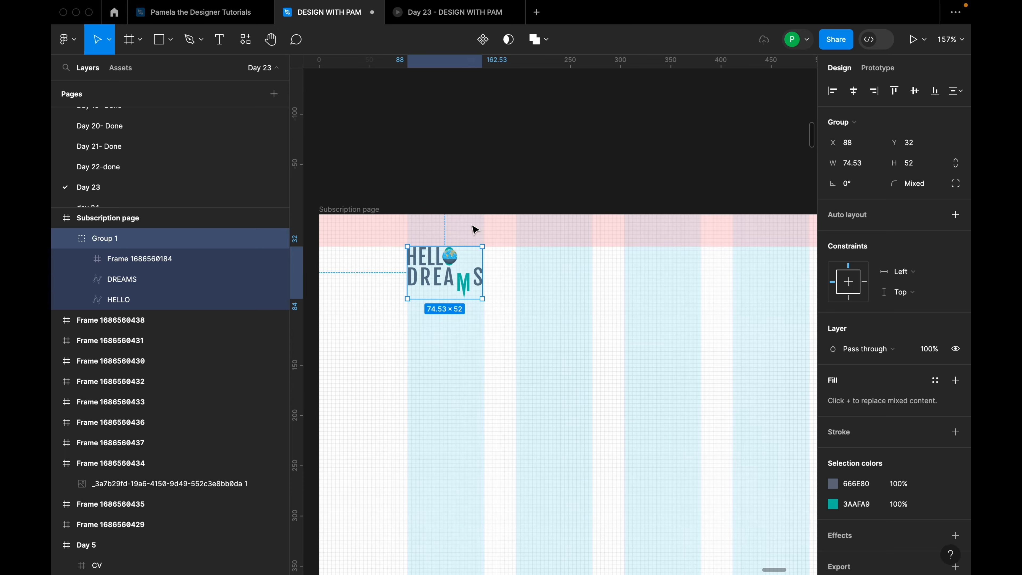
{"action": "scroll", "coordinate": [474, 230], "scroll_direction": "up", "scroll_amount": 2}
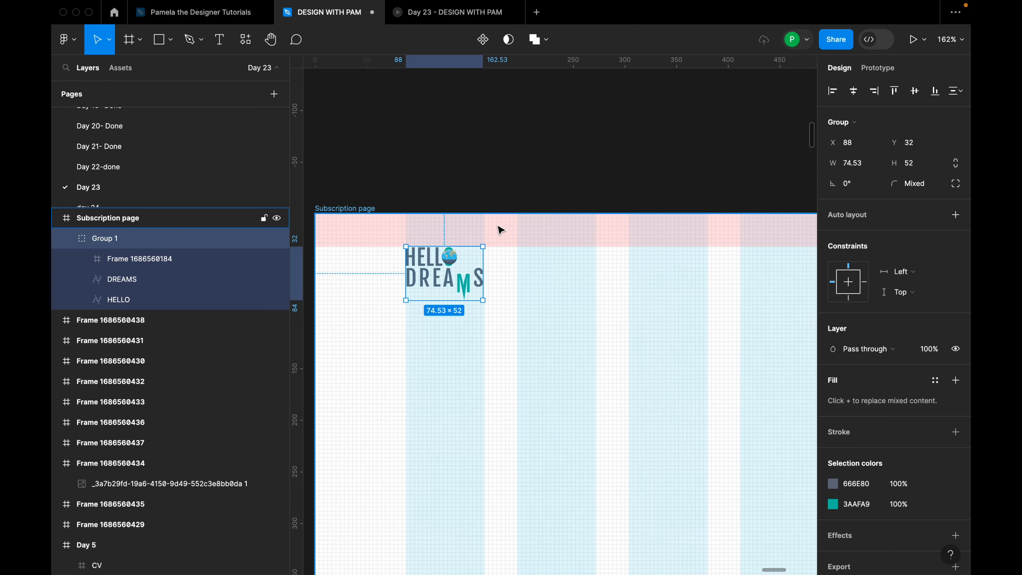
{"action": "scroll", "coordinate": [500, 230], "scroll_direction": "down", "scroll_amount": 6}
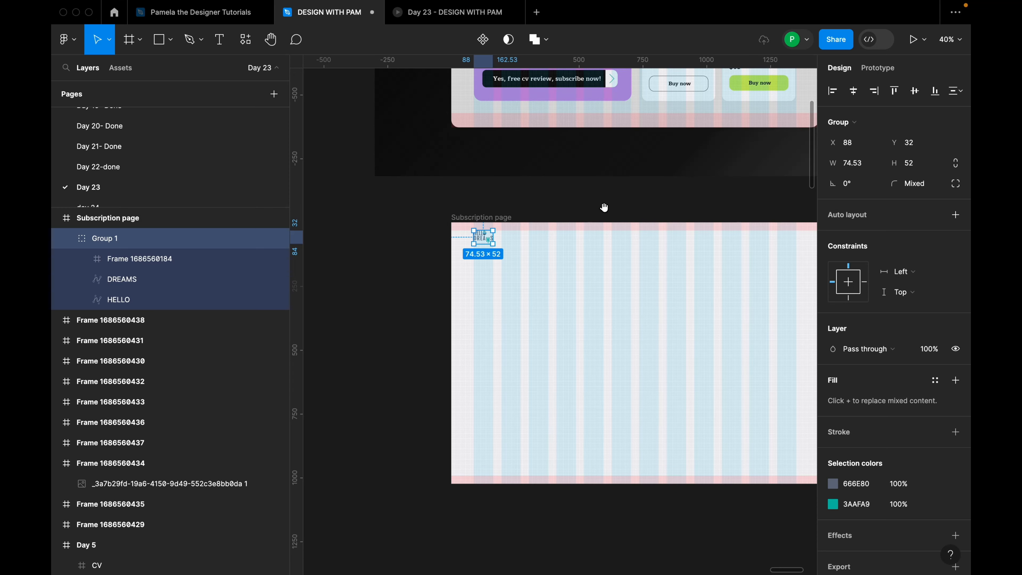
{"action": "scroll", "coordinate": [558, 228], "scroll_direction": "up", "scroll_amount": 1}
{"action": "scroll", "coordinate": [438, 268], "scroll_direction": "up", "scroll_amount": 1}
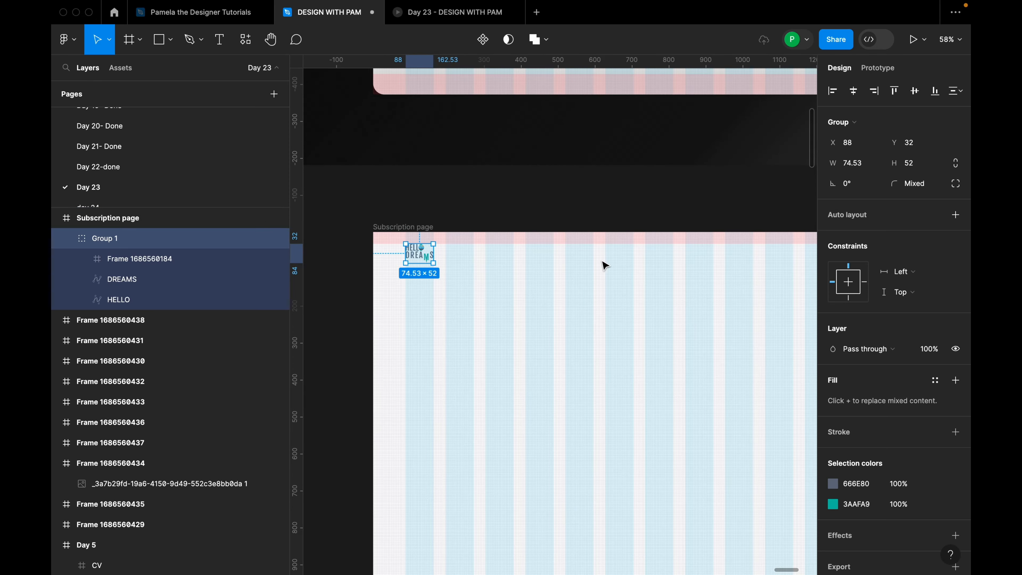
{"action": "scroll", "coordinate": [421, 290], "scroll_direction": "down", "scroll_amount": 1}
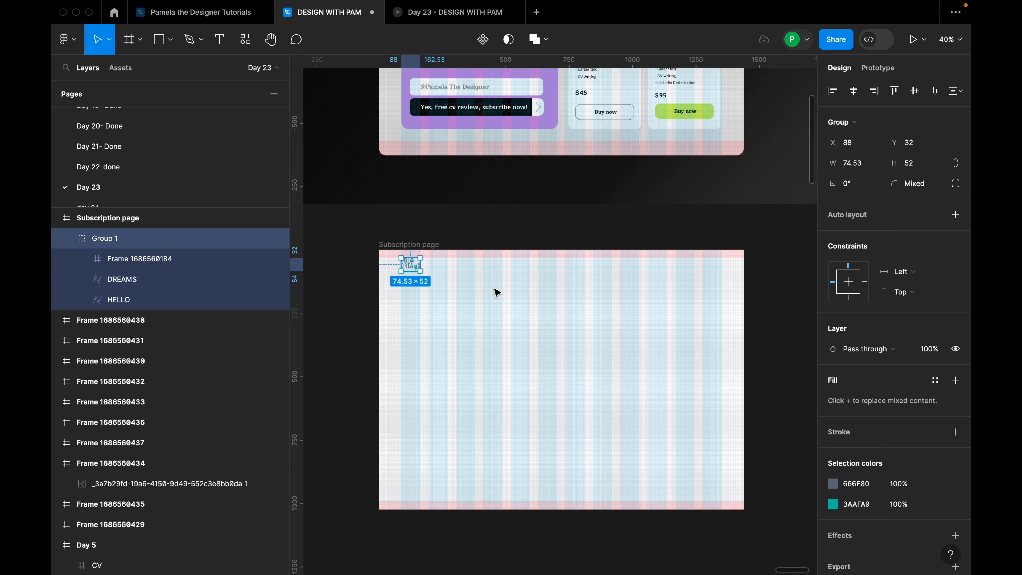
{"action": "scroll", "coordinate": [543, 306], "scroll_direction": "up", "scroll_amount": 3}
{"action": "scroll", "coordinate": [538, 301], "scroll_direction": "down", "scroll_amount": 2}
{"action": "scroll", "coordinate": [552, 363], "scroll_direction": "down", "scroll_amount": 3}
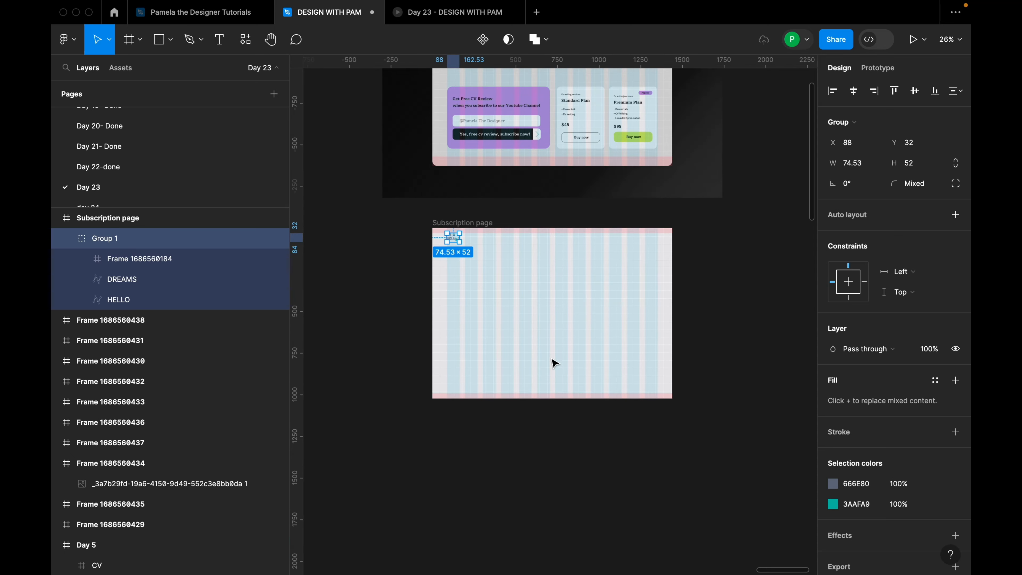
{"action": "scroll", "coordinate": [604, 295], "scroll_direction": "up", "scroll_amount": 1}
{"action": "scroll", "coordinate": [564, 151], "scroll_direction": "up", "scroll_amount": 3}
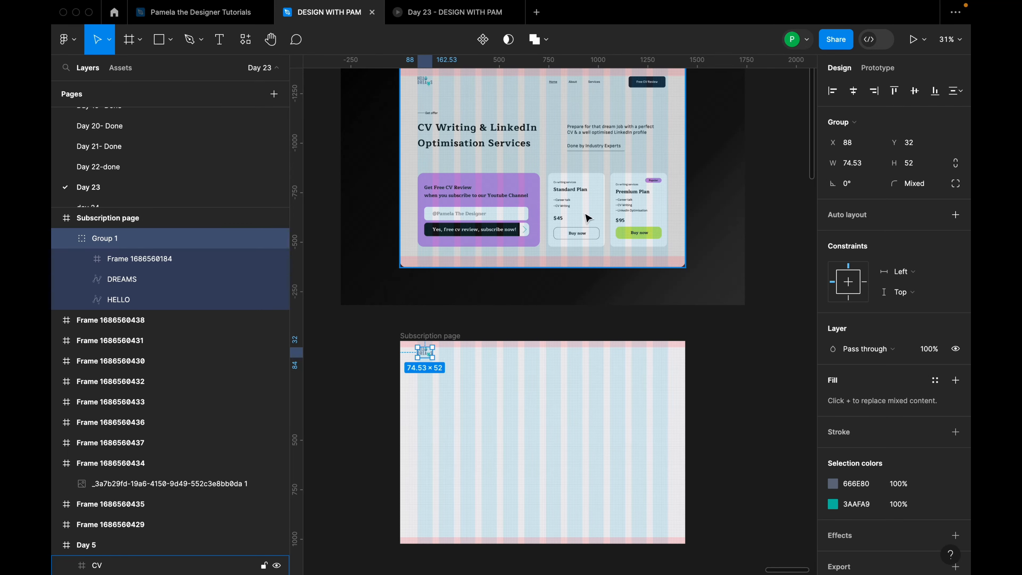
{"action": "left_click", "coordinate": [548, 410]}
{"action": "key", "text": "t"}
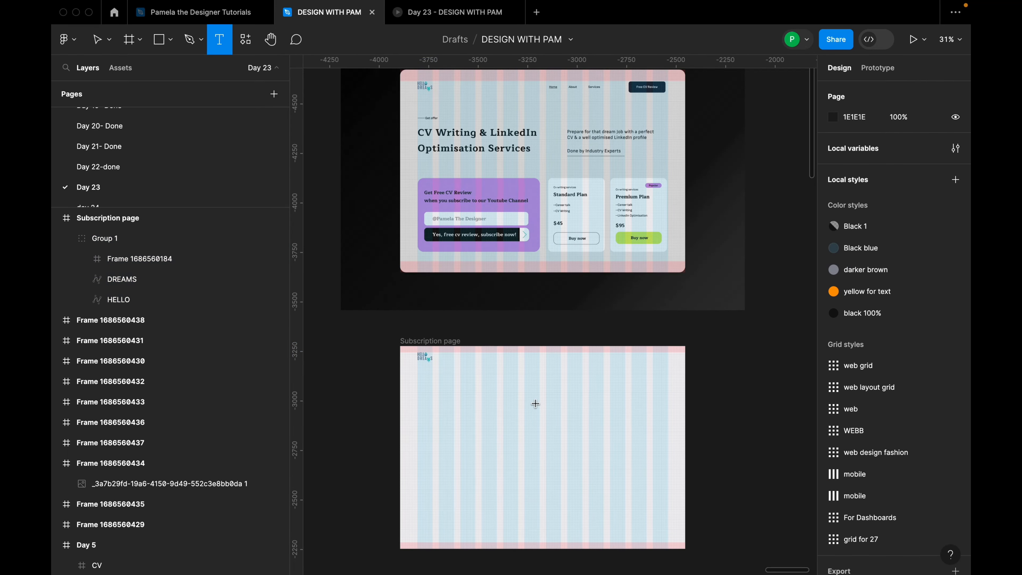
{"action": "key", "text": "h"}
{"action": "key", "text": "o"}
{"action": "scroll", "coordinate": [535, 403], "scroll_direction": "up", "scroll_amount": 5}
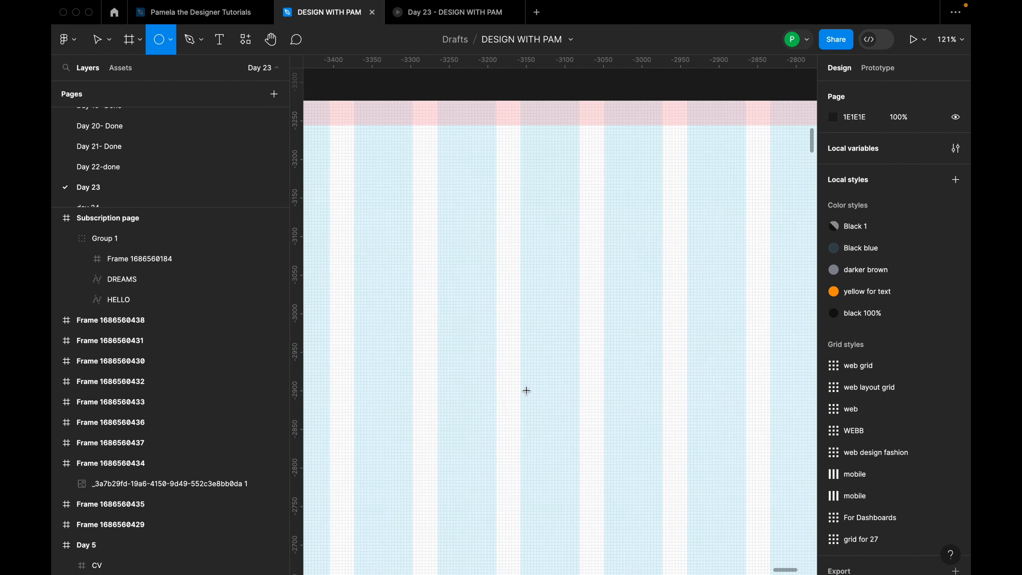
{"action": "left_click", "coordinate": [533, 336]}
{"action": "key", "text": "Delete"}
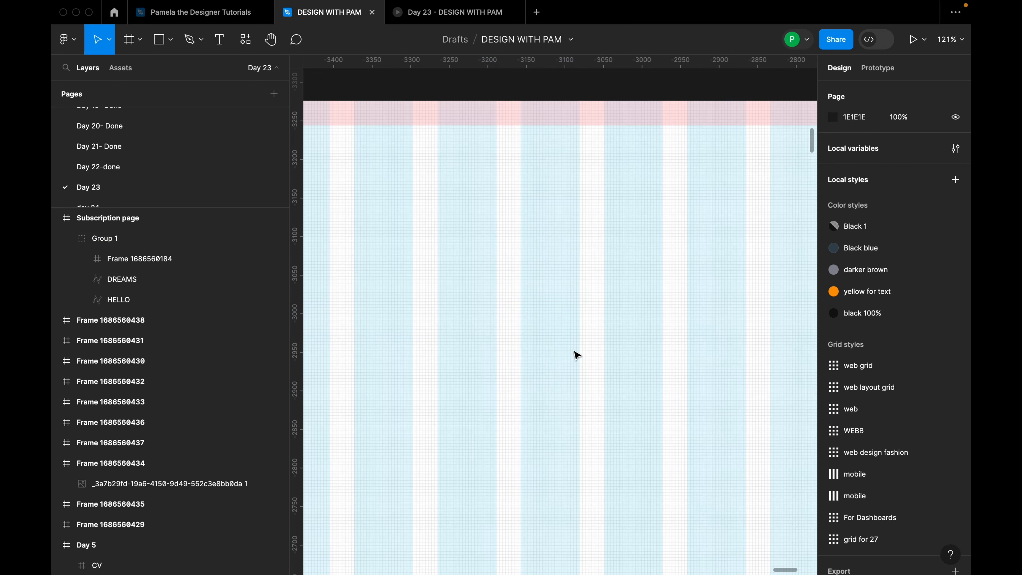
Add the text "Home" in the Subscription page frame at about X 714, Y 280
{"action": "key", "text": "t"}
{"action": "left_click", "coordinate": [503, 318]}
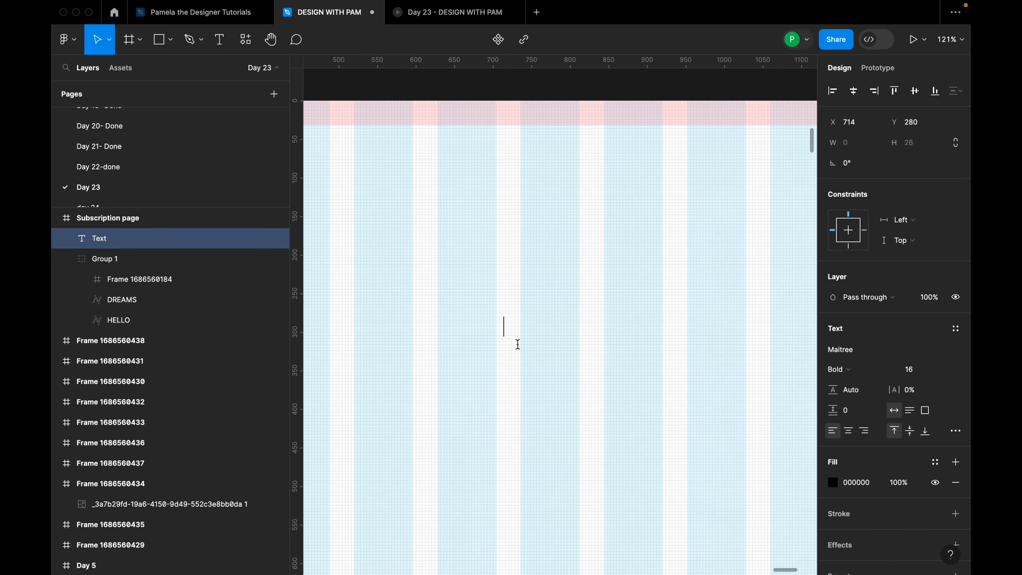
{"action": "type", "text": "Home"}
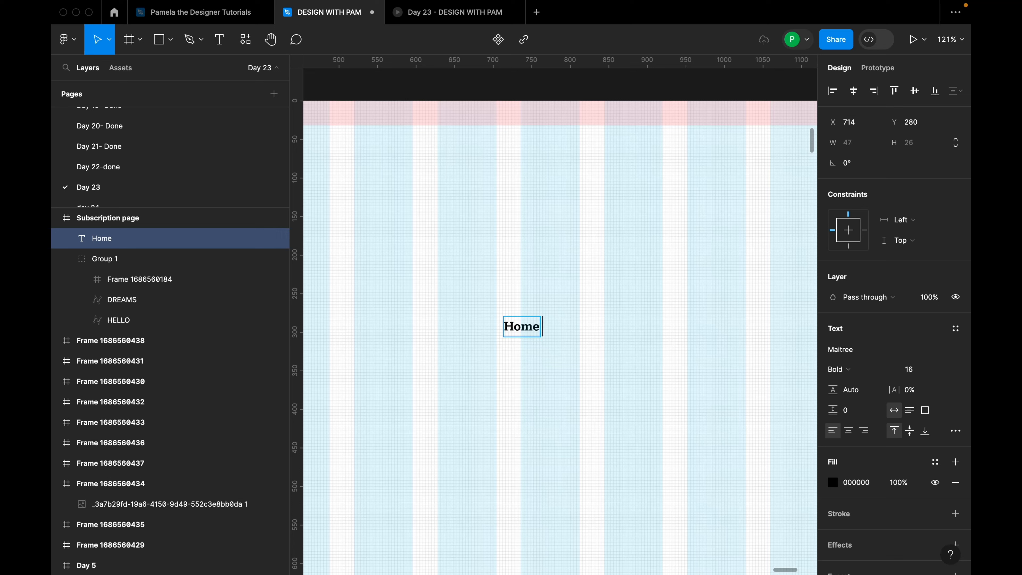
{"action": "key", "text": "Escape"}
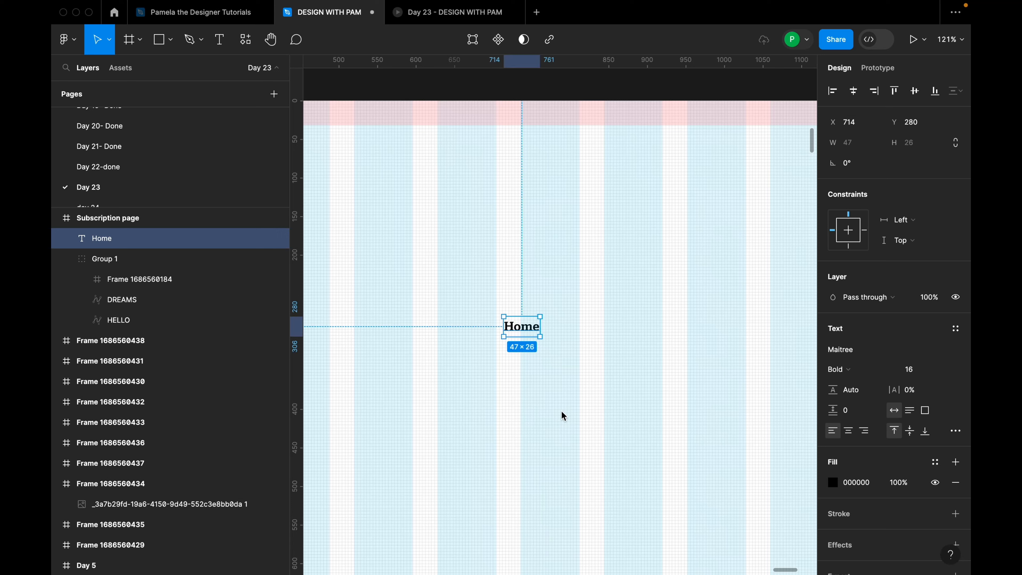
Add the text "Services" beside "Home", at about X 800, Y 272
{"action": "left_click_drag", "start_coordinate": [531, 335], "coordinate": [594, 324]}
{"action": "type", "text": "S"}
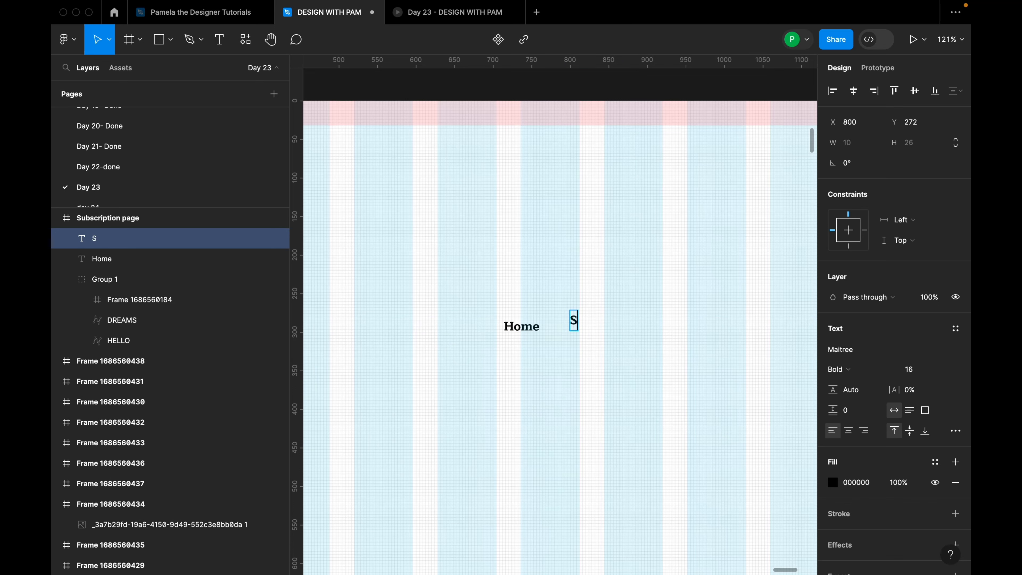
{"action": "type", "text": "ervices"}
{"action": "key", "text": "Escape"}
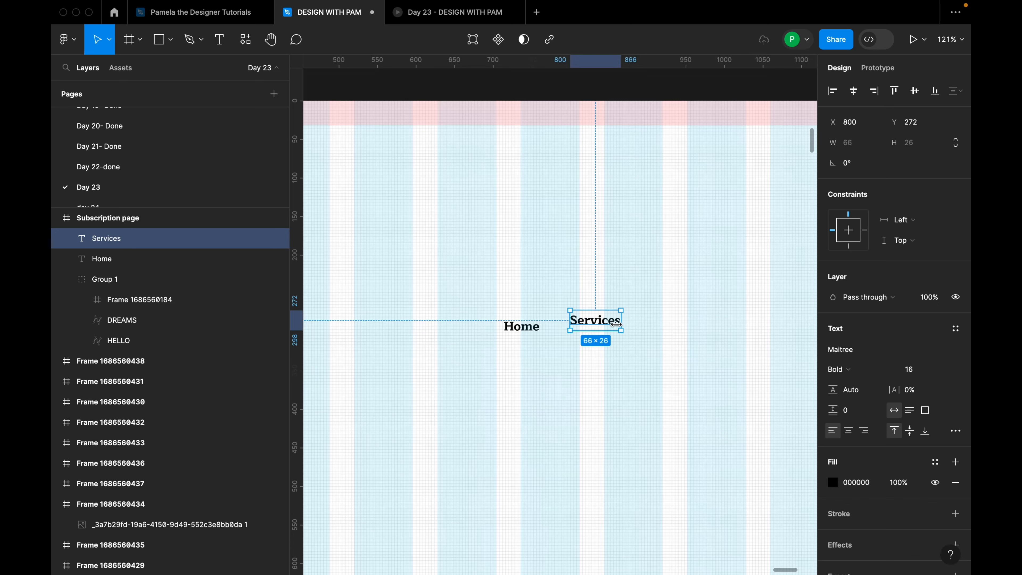
Add the text "About" after "Services" and place it at about X 884, Y 268
{"action": "left_click_drag", "start_coordinate": [615, 324], "coordinate": [677, 330]}
{"action": "double_click", "coordinate": [677, 330]}
{"action": "type", "text": "About"}
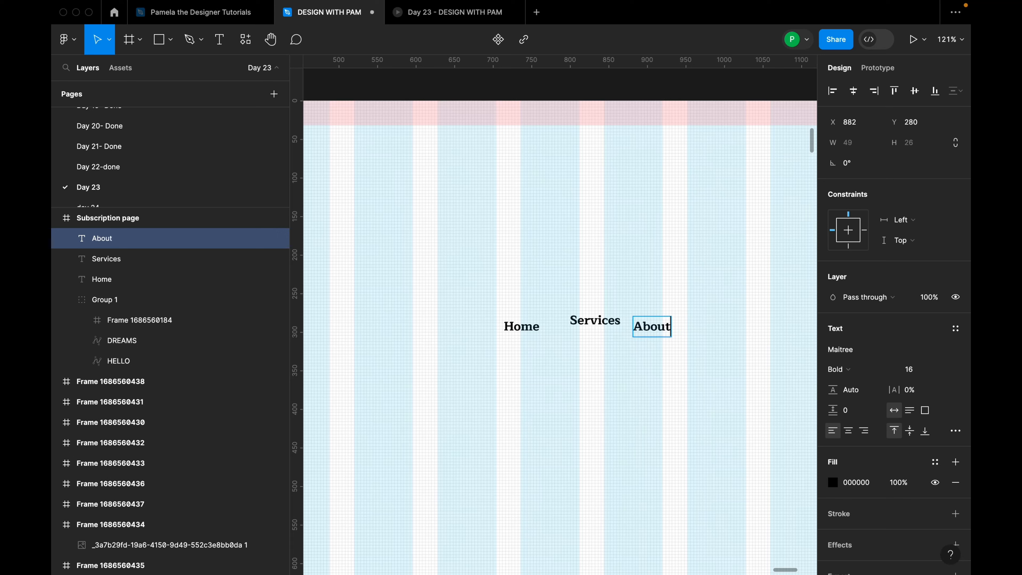
{"action": "left_click", "coordinate": [674, 374]}
{"action": "left_click_drag", "start_coordinate": [654, 323], "coordinate": [657, 314]}
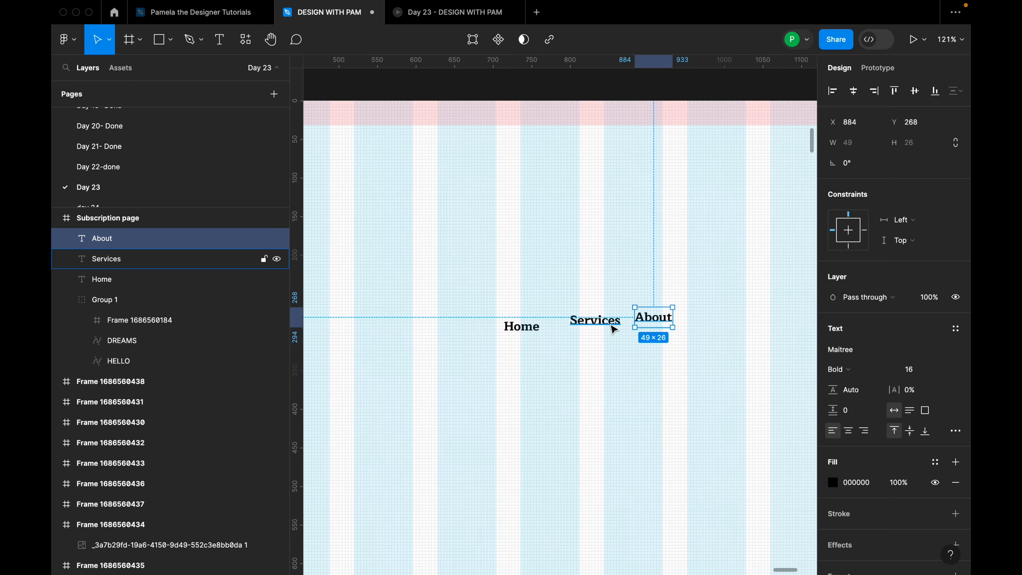
Combine the Home, Services and About texts in a horizontal auto layout with a gap of 56
{"action": "left_click", "coordinate": [607, 324], "text": "shift"}
{"action": "left_click", "coordinate": [528, 330], "text": "shift"}
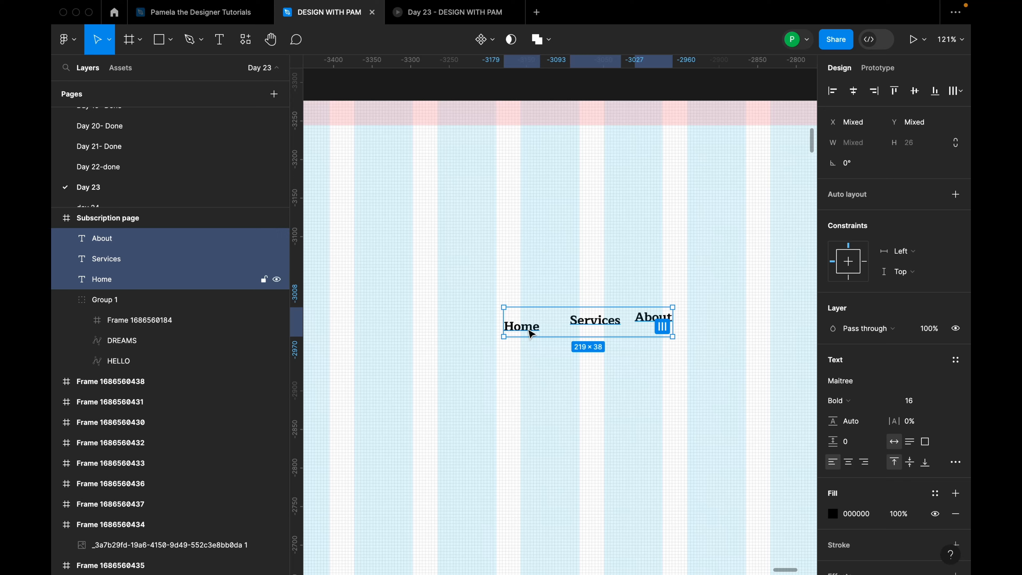
{"action": "key", "text": "shift+a"}
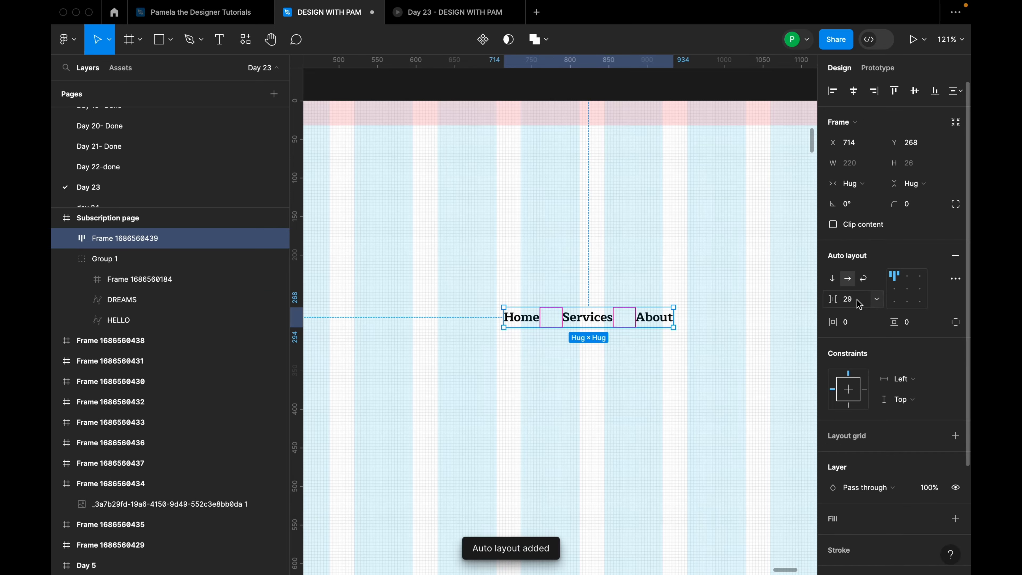
{"action": "left_click", "coordinate": [857, 299]}
{"action": "type", "text": "5"}
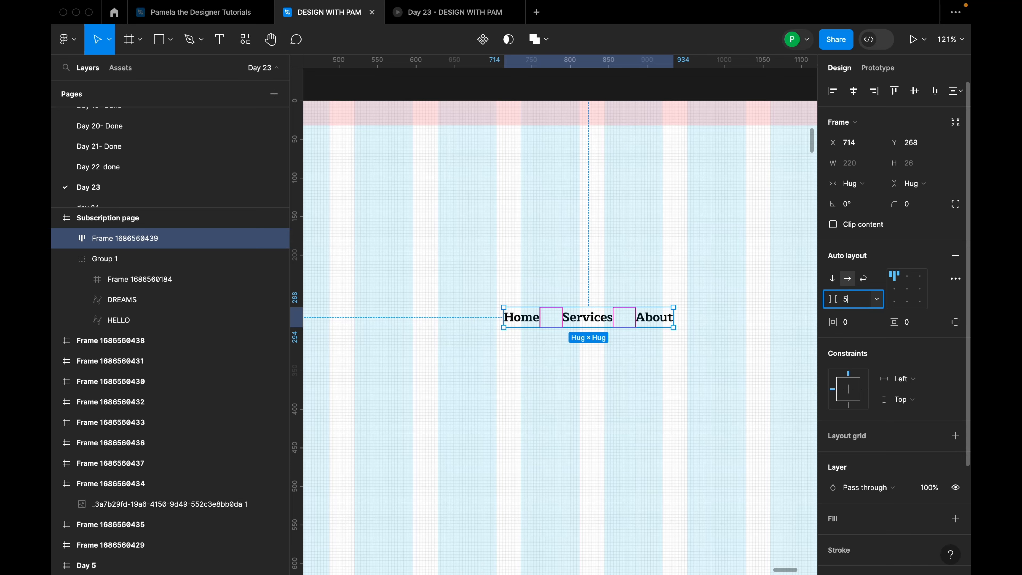
{"action": "type", "text": "6"}
{"action": "key", "text": "Return"}
{"action": "left_click", "coordinate": [576, 343]}
Duplicate the "About" text out of the navigation row and place the copy level with it at X 1067, Y 268
{"action": "scroll", "coordinate": [571, 339], "scroll_direction": "down", "scroll_amount": 3}
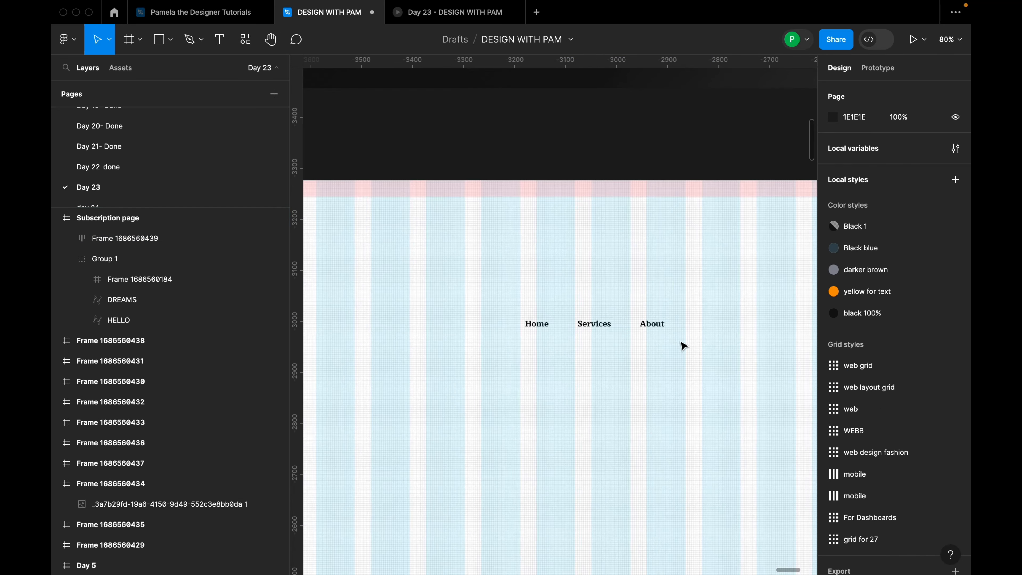
{"action": "left_click", "coordinate": [654, 324]}
{"action": "left_click", "coordinate": [652, 324]}
{"action": "left_click_drag", "start_coordinate": [652, 324], "coordinate": [724, 328]}
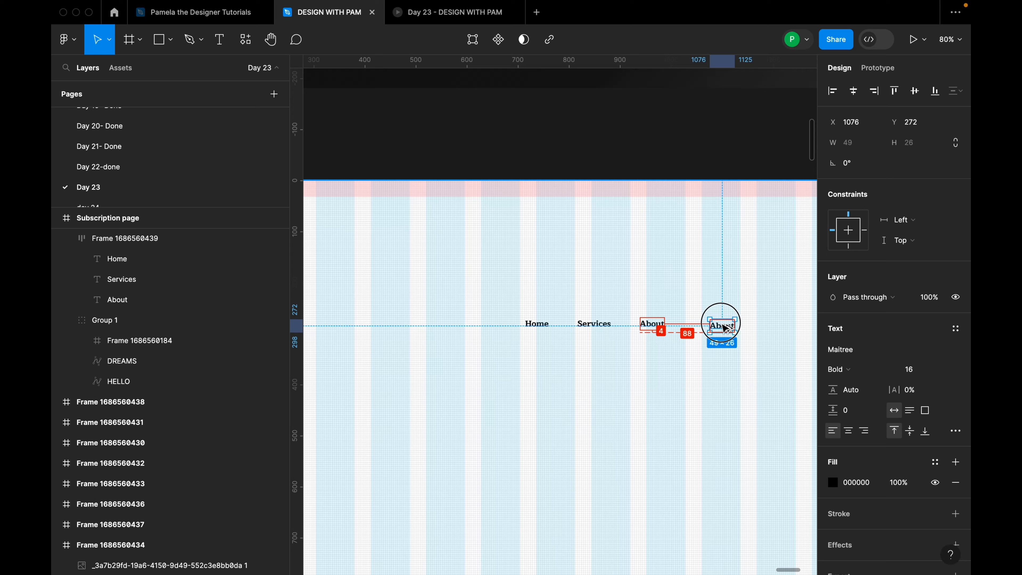
{"action": "left_click_drag", "start_coordinate": [724, 328], "coordinate": [716, 325]}
{"action": "scroll", "coordinate": [722, 330], "scroll_direction": "up", "scroll_amount": 5}
{"action": "scroll", "coordinate": [640, 333], "scroll_direction": "down", "scroll_amount": 5}
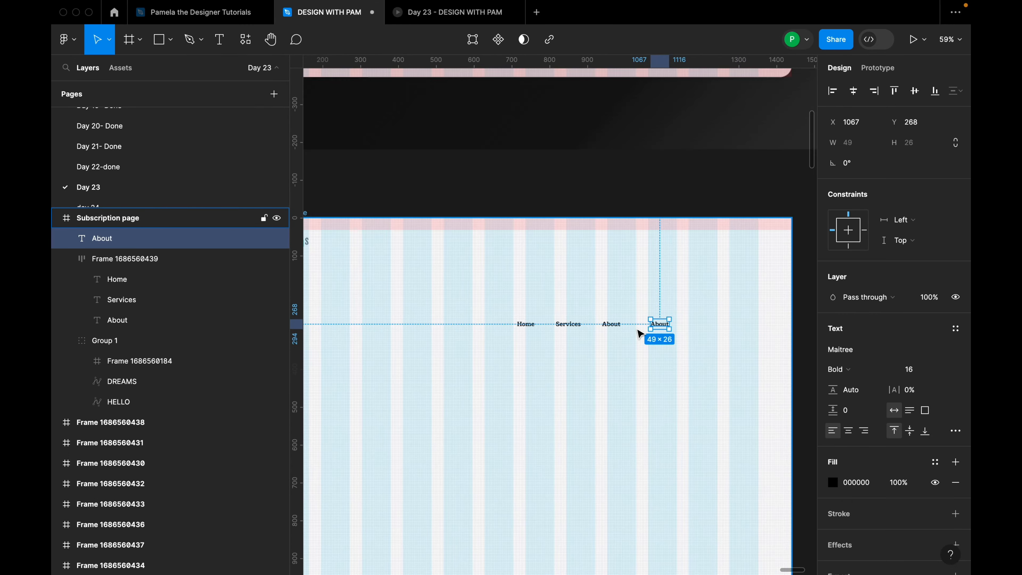
Replace the wording of the separate "About" copy with "Free cv review", following the button in the reference design
{"action": "scroll", "coordinate": [641, 337], "scroll_direction": "up", "scroll_amount": 3}
{"action": "scroll", "coordinate": [641, 338], "scroll_direction": "down", "scroll_amount": 5}
{"action": "scroll", "coordinate": [707, 194], "scroll_direction": "up", "scroll_amount": 8}
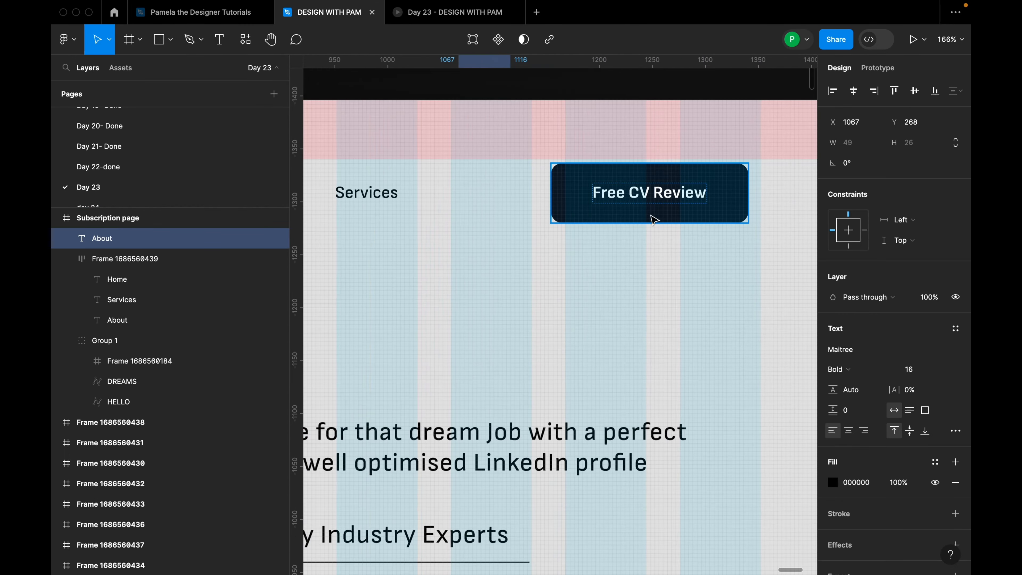
{"action": "scroll", "coordinate": [657, 221], "scroll_direction": "down", "scroll_amount": 20}
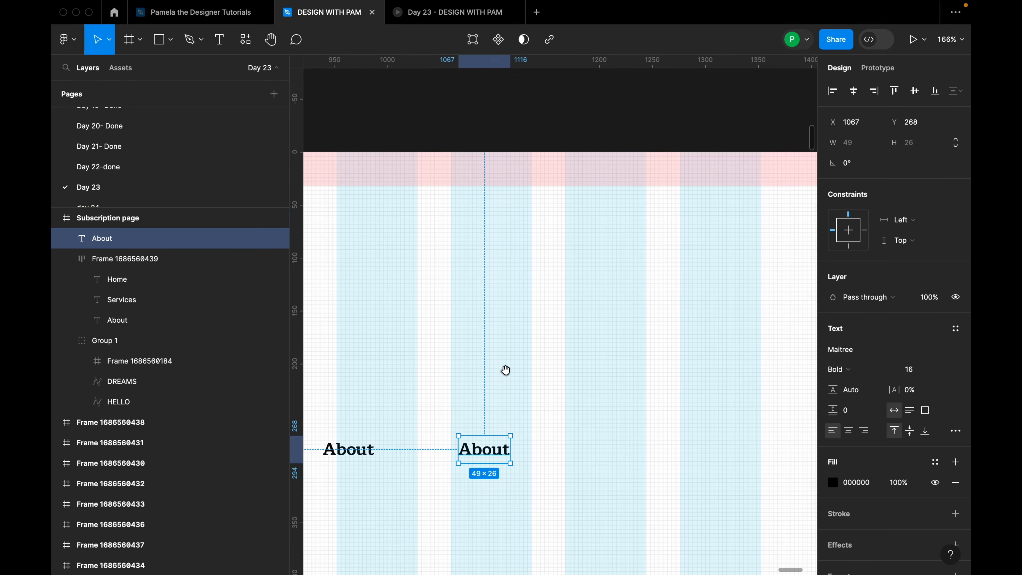
{"action": "scroll", "coordinate": [506, 369], "scroll_direction": "down", "scroll_amount": 3}
{"action": "scroll", "coordinate": [506, 370], "scroll_direction": "left", "scroll_amount": 3}
{"action": "left_click", "coordinate": [596, 334]}
{"action": "double_click", "coordinate": [597, 334]}
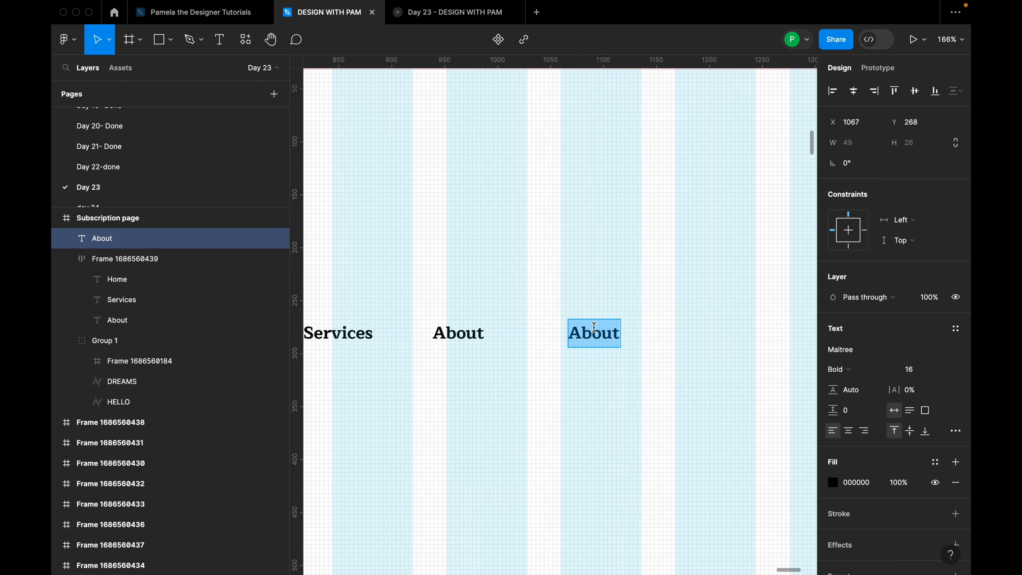
{"action": "type", "text": "Free"}
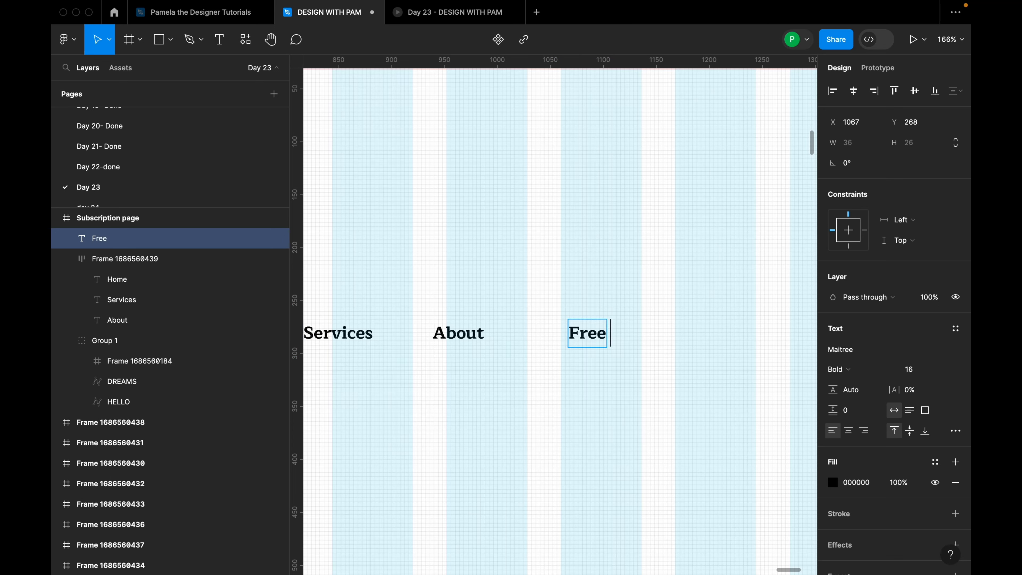
{"action": "type", "text": " cv review"}
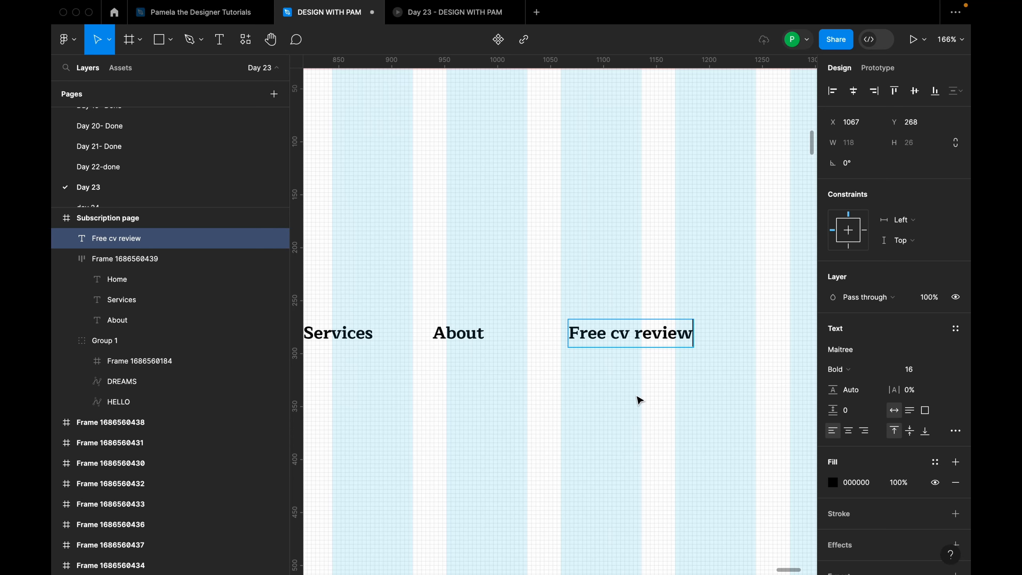
{"action": "key", "text": "Escape"}
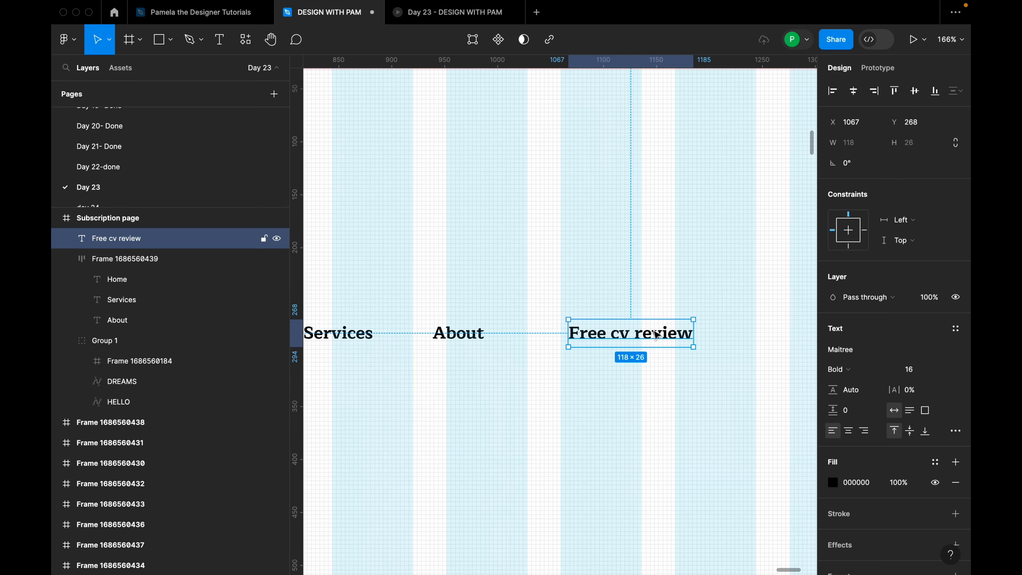
Shift the "Free cv review" text to X 1059, Y 268 and wrap it in a horizontal auto layout frame
{"action": "left_click_drag", "start_coordinate": [644, 342], "coordinate": [634, 342]}
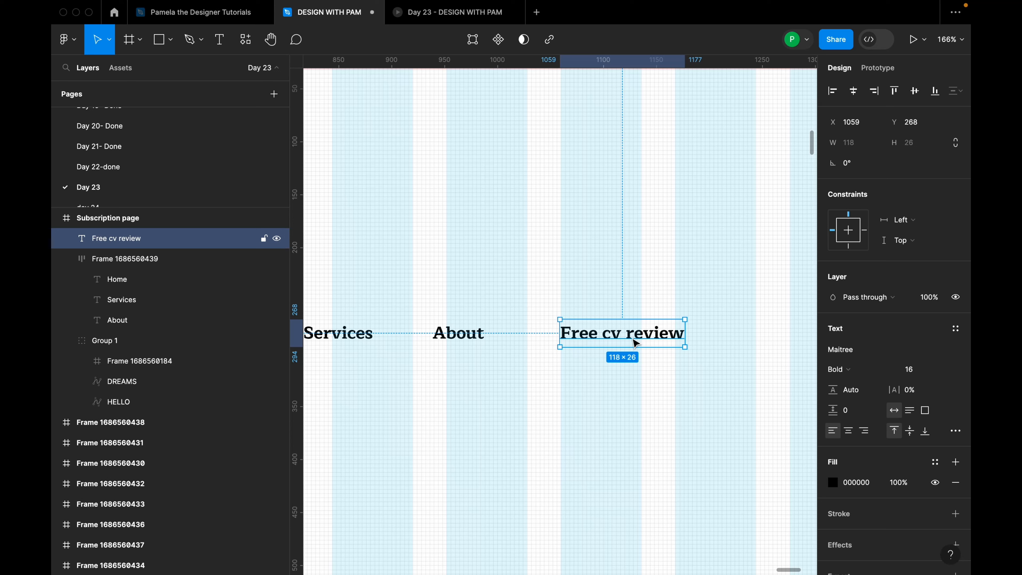
{"action": "key", "text": "shift+a"}
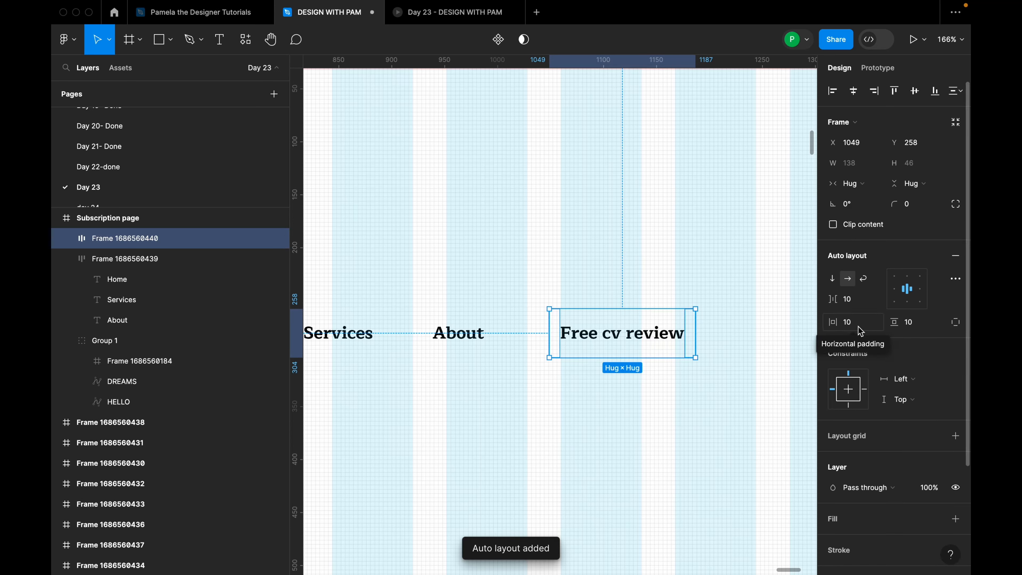
Move the navigation row and the "Free cv review" frame together up beside the logo, with the frame at X 1214, Y 35
{"action": "scroll", "coordinate": [690, 393], "scroll_direction": "down", "scroll_amount": 5}
{"action": "left_click", "coordinate": [626, 382]}
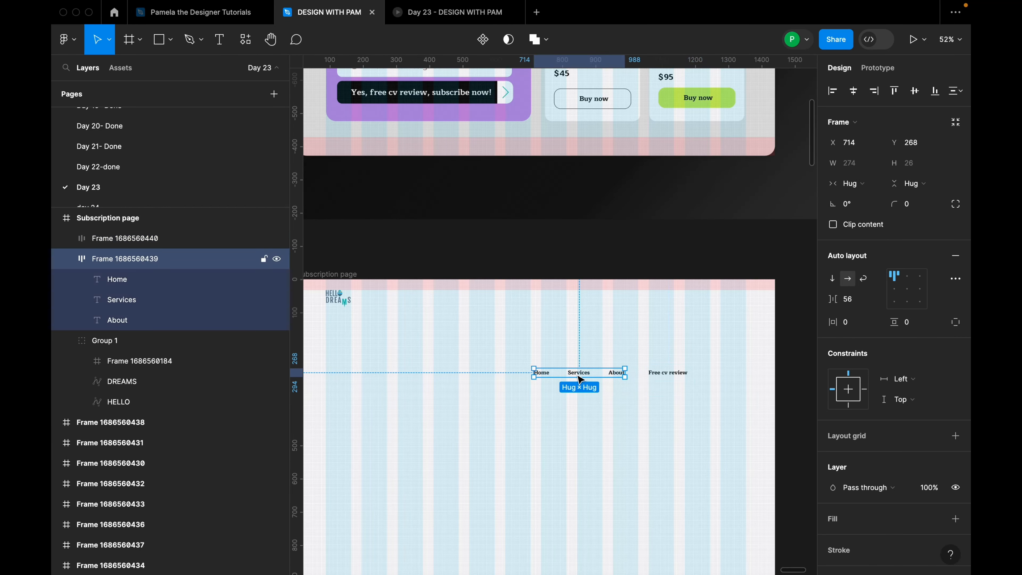
{"action": "left_click", "coordinate": [678, 378], "text": "shift"}
{"action": "left_click_drag", "start_coordinate": [678, 379], "coordinate": [724, 298]}
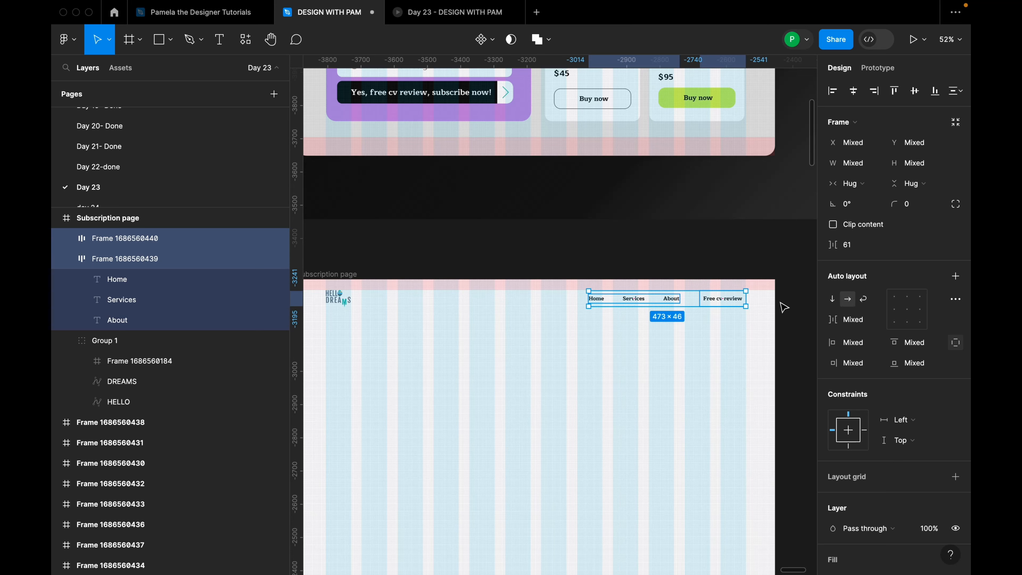
{"action": "left_click", "coordinate": [772, 305]}
Set the horizontal spacing between the navigation row and the "Free cv review" frame to 144
{"action": "scroll", "coordinate": [749, 300], "scroll_direction": "up", "scroll_amount": 3}
{"action": "left_click", "coordinate": [708, 308]}
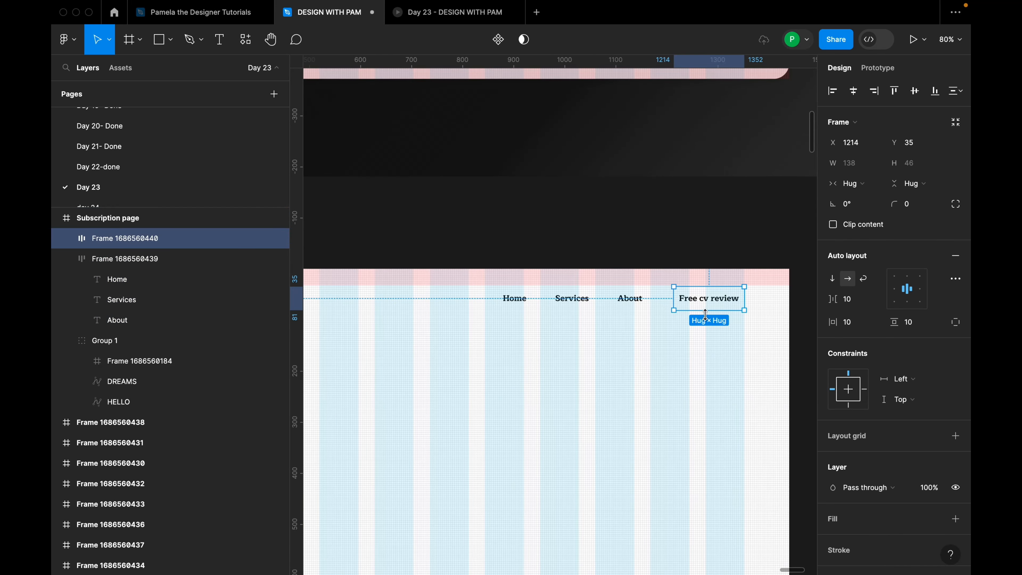
{"action": "scroll", "coordinate": [705, 314], "scroll_direction": "up", "scroll_amount": 3}
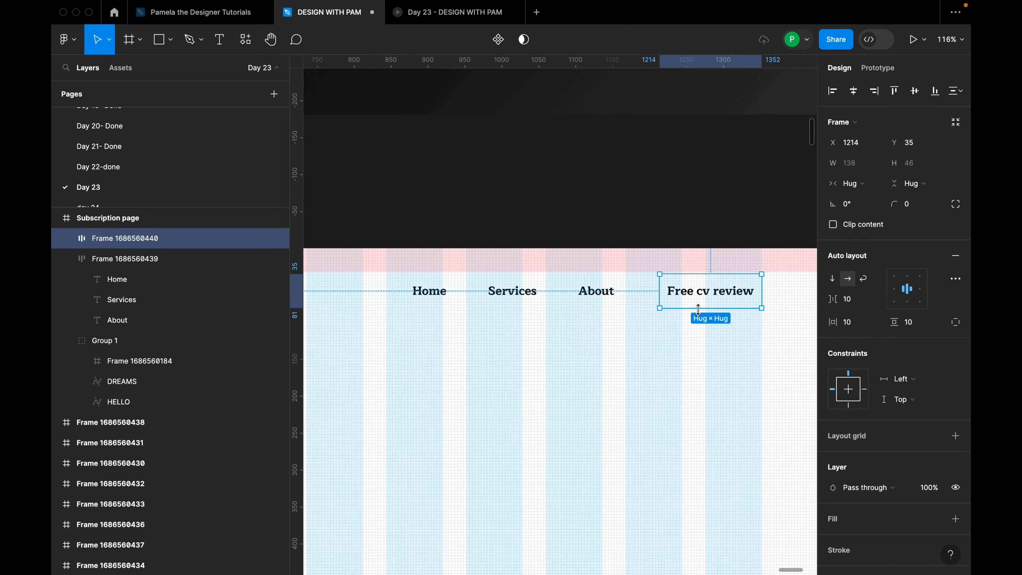
{"action": "left_click", "coordinate": [563, 297], "text": "shift"}
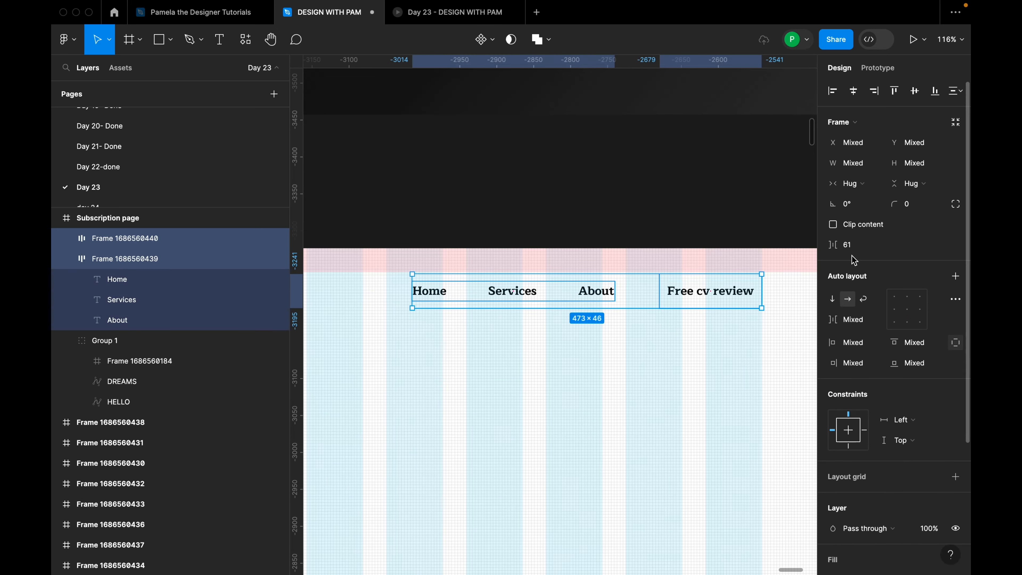
{"action": "left_click", "coordinate": [715, 399]}
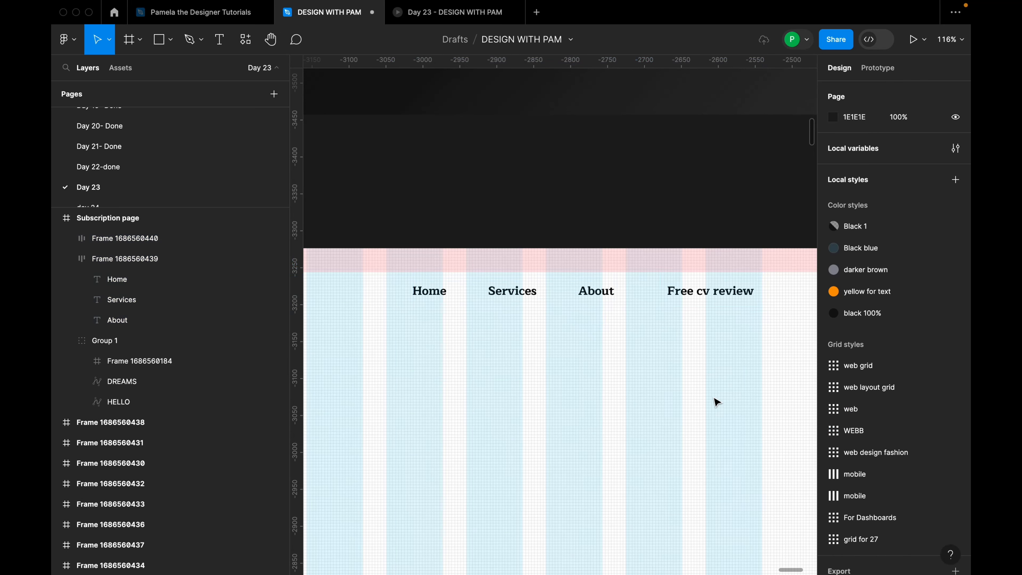
{"action": "left_click", "coordinate": [714, 293]}
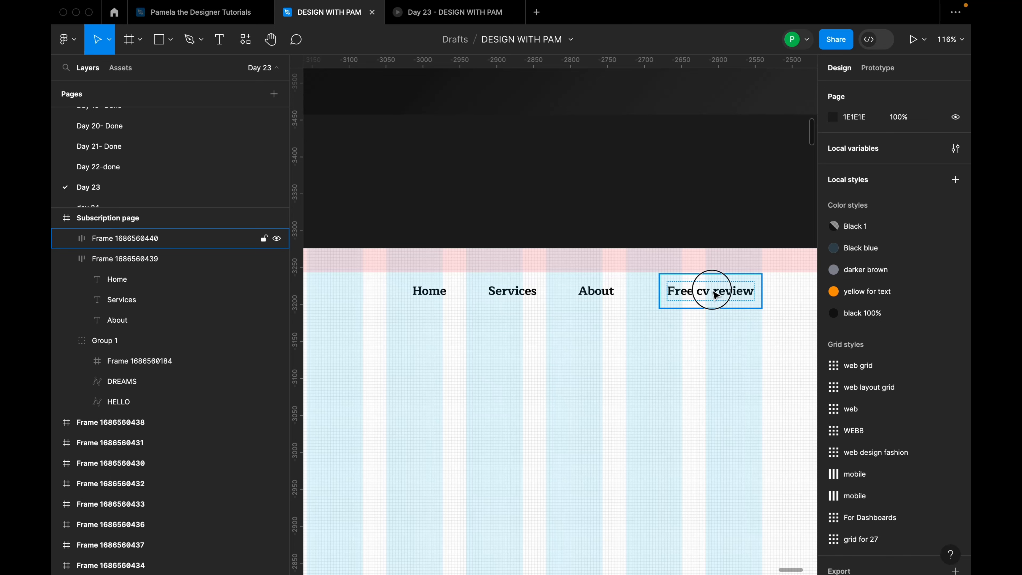
{"action": "left_click", "coordinate": [599, 297], "text": "shift"}
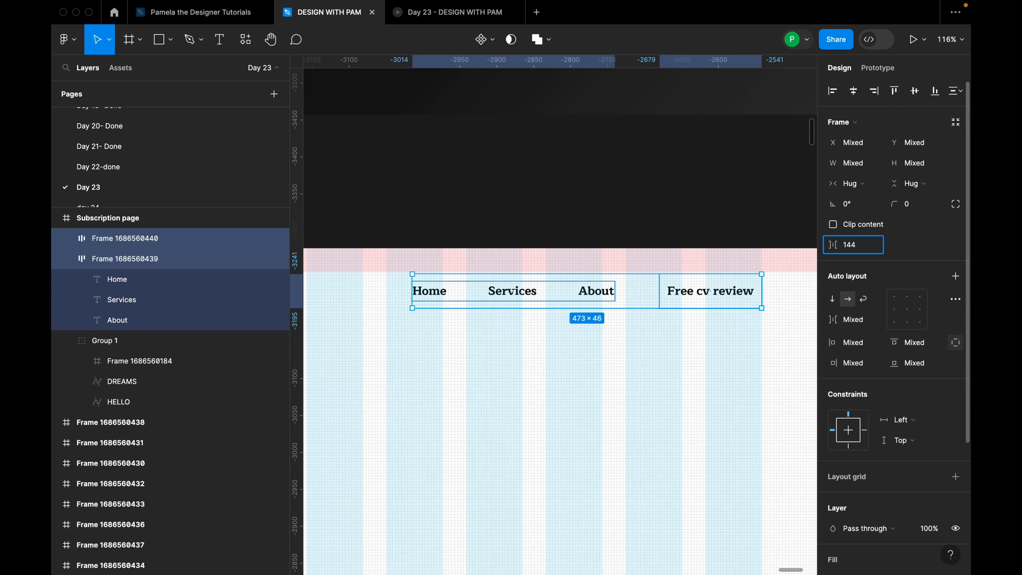
{"action": "key", "text": "Return"}
Align the navigation row and "Free cv review" frame with the last grid column and top margin, placing the frame at X 1214, Y 32
{"action": "scroll", "coordinate": [583, 321], "scroll_direction": "down", "scroll_amount": 3}
{"action": "left_click_drag", "start_coordinate": [632, 304], "coordinate": [596, 303]}
{"action": "scroll", "coordinate": [729, 297], "scroll_direction": "up", "scroll_amount": 5}
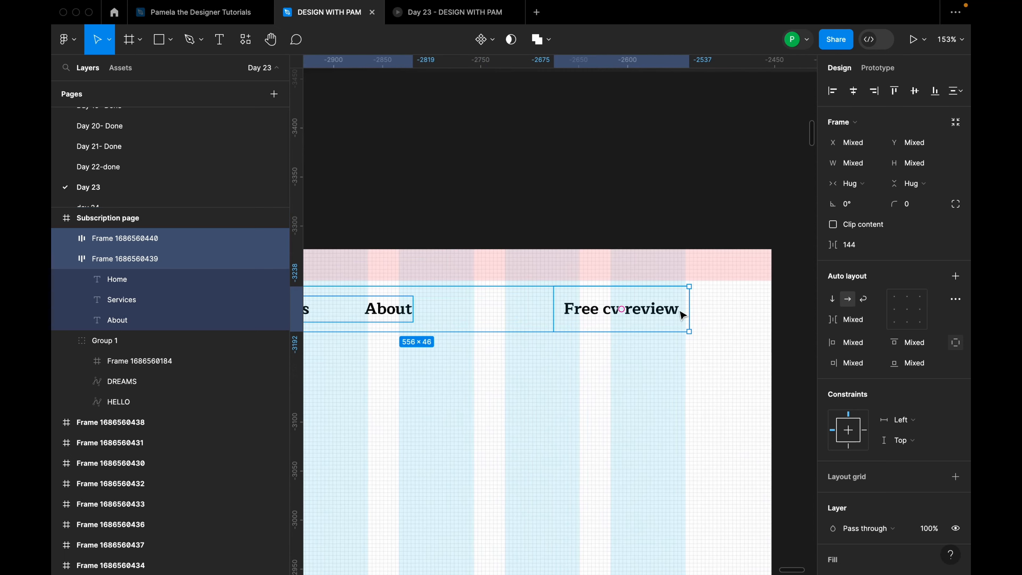
{"action": "scroll", "coordinate": [683, 315], "scroll_direction": "up", "scroll_amount": 5}
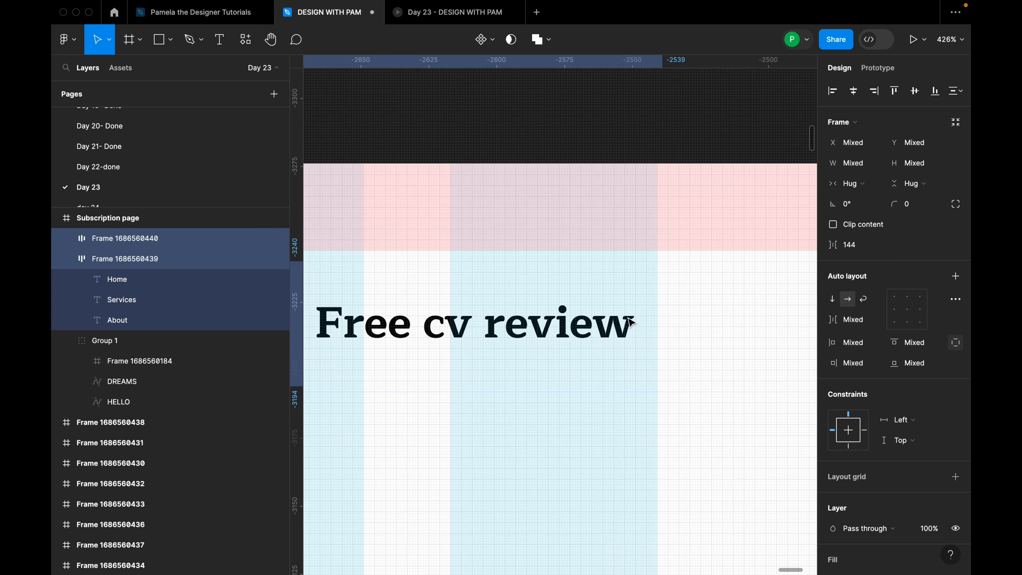
{"action": "mouse_move", "coordinate": [629, 302]}
{"action": "left_mouse_down"}
{"action": "mouse_move", "coordinate": [611, 300]}
{"action": "mouse_move", "coordinate": [624, 308]}
{"action": "mouse_move", "coordinate": [628, 299]}
{"action": "left_mouse_up"}
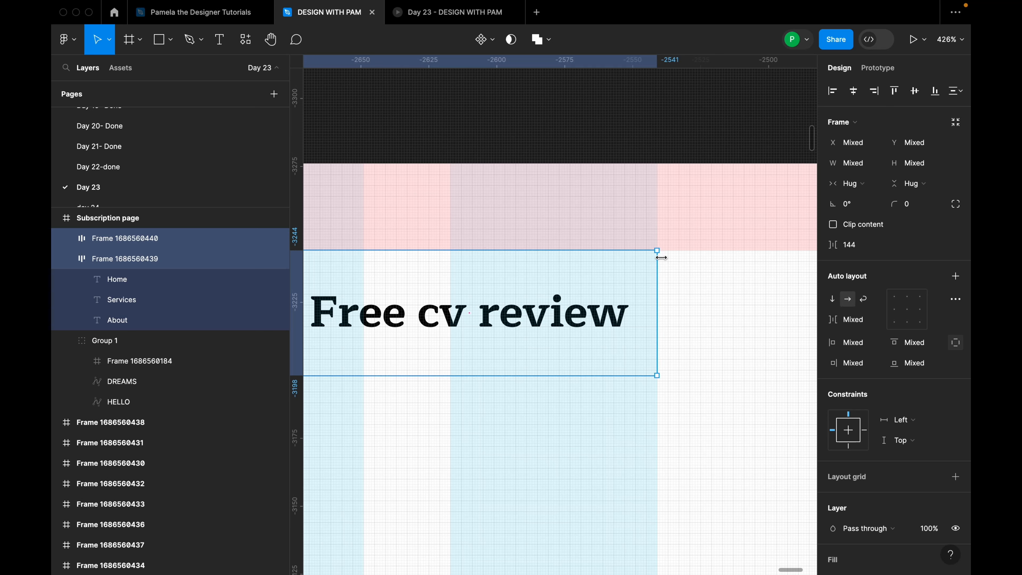
{"action": "scroll", "coordinate": [700, 313], "scroll_direction": "down", "scroll_amount": 8}
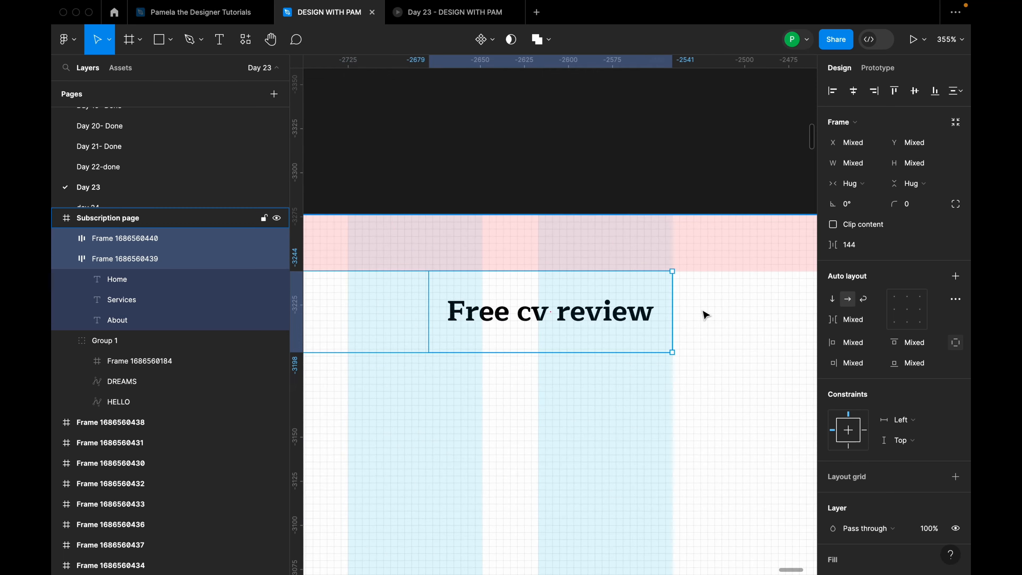
Fill the "Free cv review" frame with the Non black colour style
{"action": "left_click", "coordinate": [660, 327]}
{"action": "left_click", "coordinate": [678, 311]}
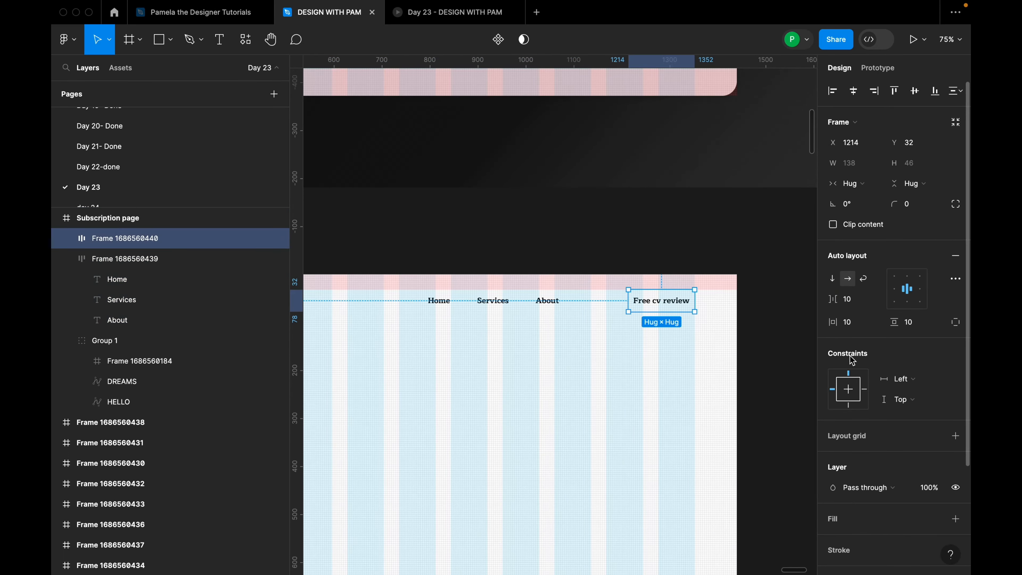
{"action": "scroll", "coordinate": [849, 356], "scroll_direction": "down", "scroll_amount": 3}
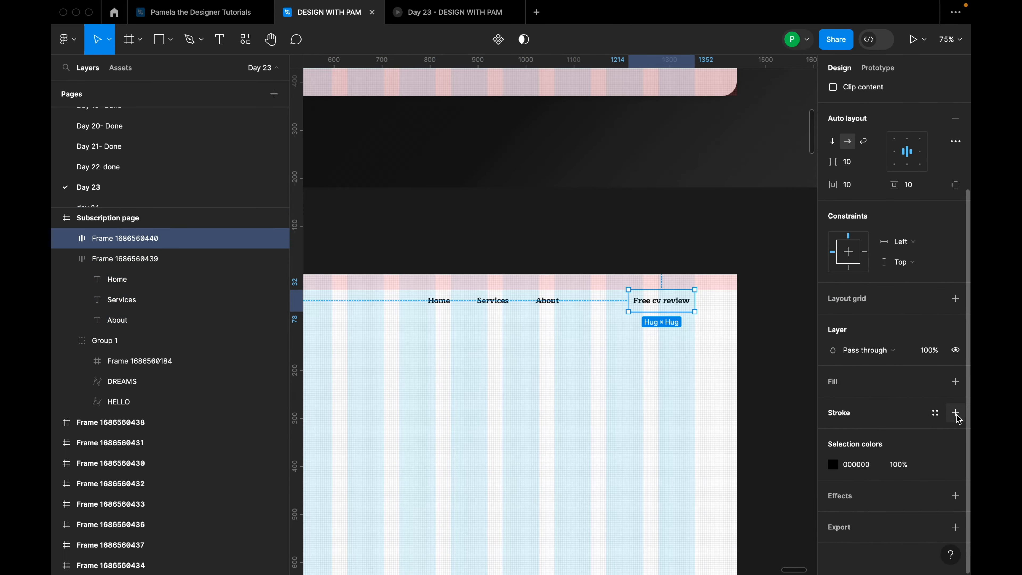
{"action": "left_click", "coordinate": [956, 382]}
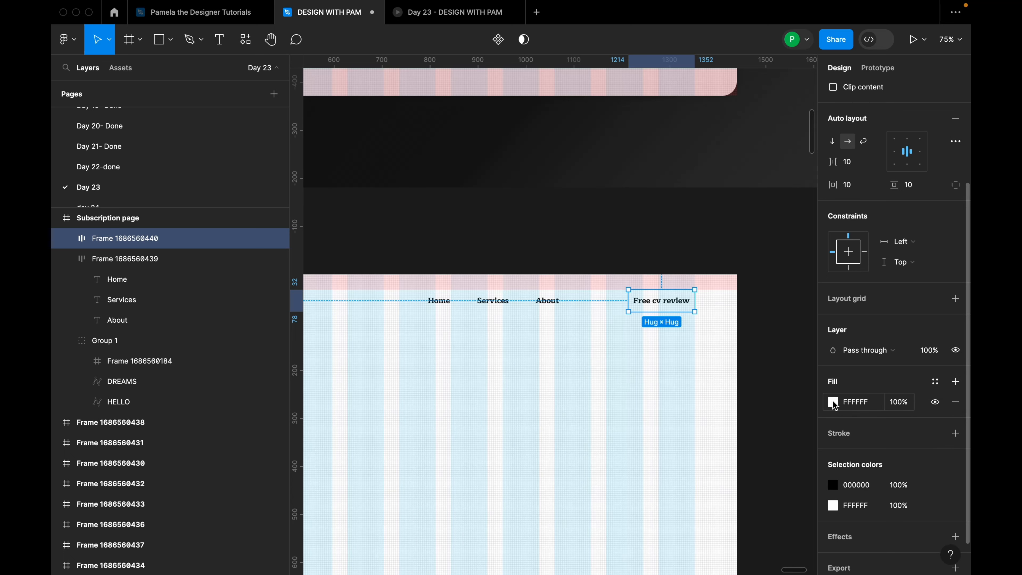
{"action": "left_click", "coordinate": [935, 381]}
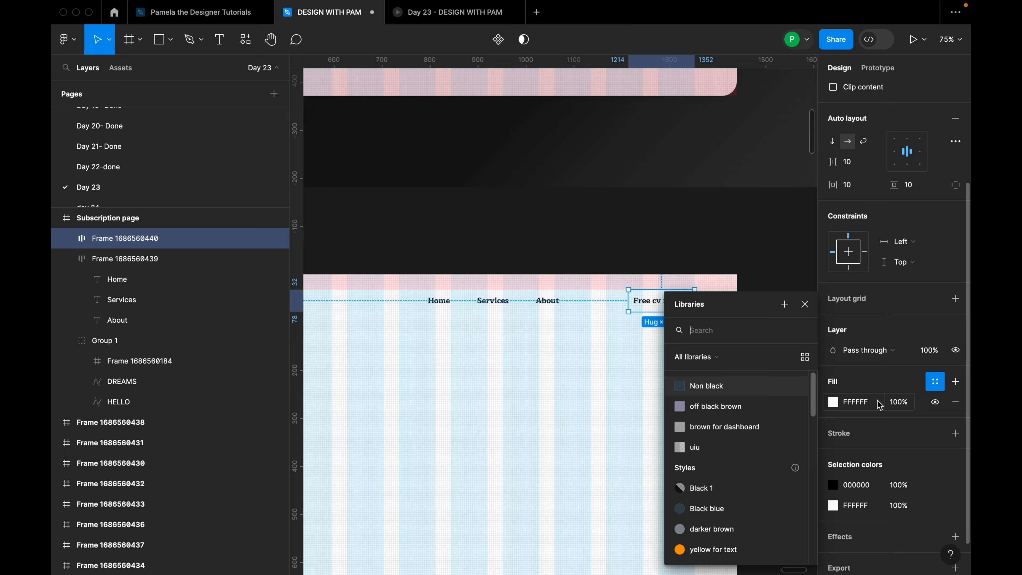
{"action": "left_click", "coordinate": [721, 392]}
{"action": "left_click", "coordinate": [751, 331]}
{"action": "left_click", "coordinate": [680, 301]}
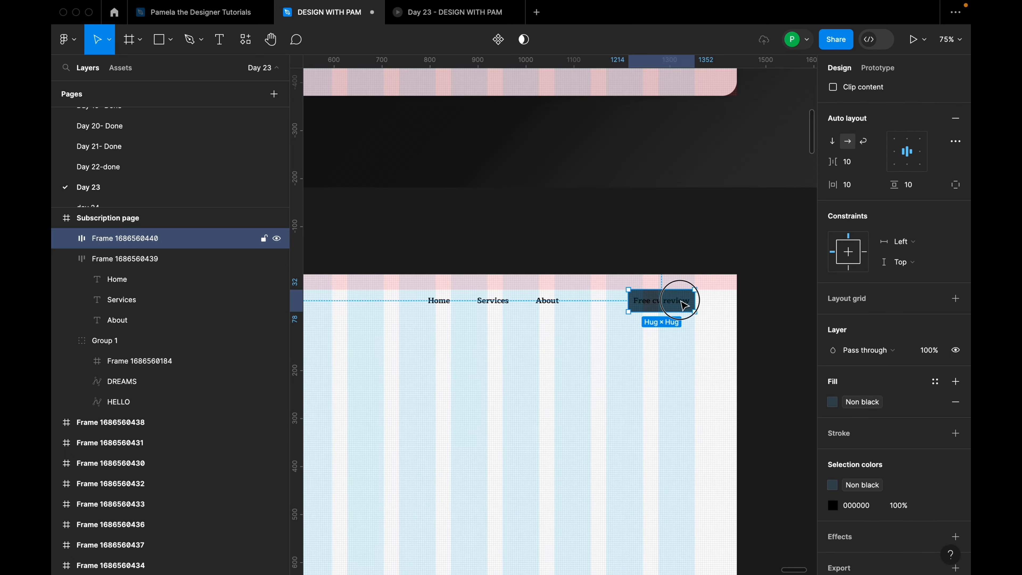
{"action": "scroll", "coordinate": [680, 306], "scroll_direction": "up", "scroll_amount": 5}
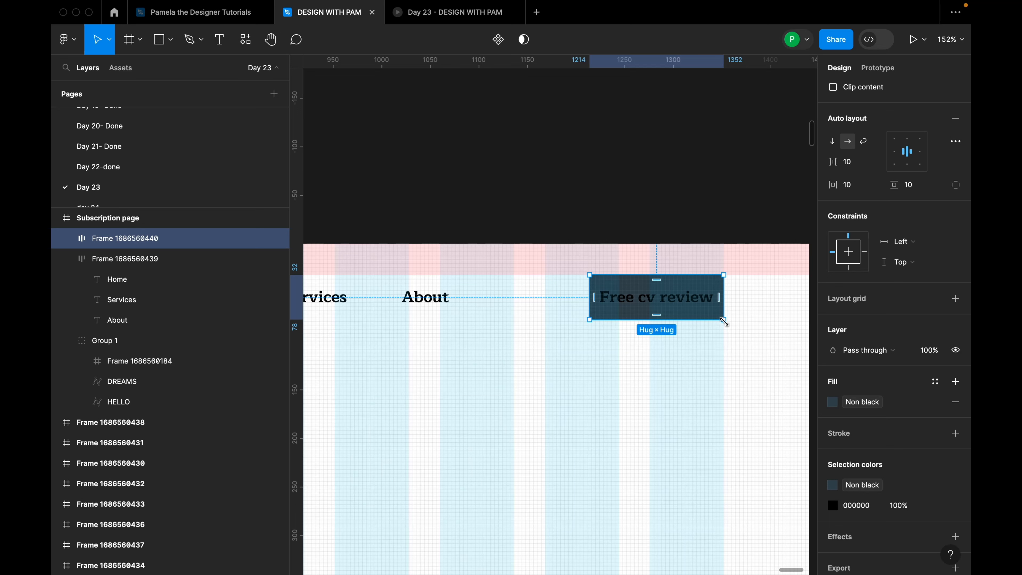
{"action": "scroll", "coordinate": [735, 331], "scroll_direction": "down", "scroll_amount": 5}
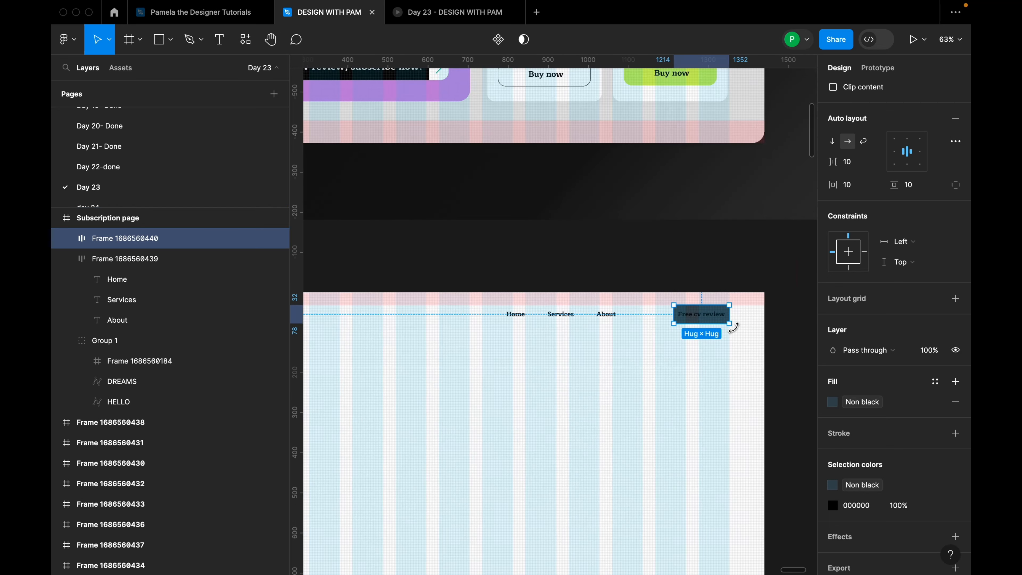
Apply the Non black colour style to the Home, Services and About texts
{"action": "left_click", "coordinate": [612, 317]}
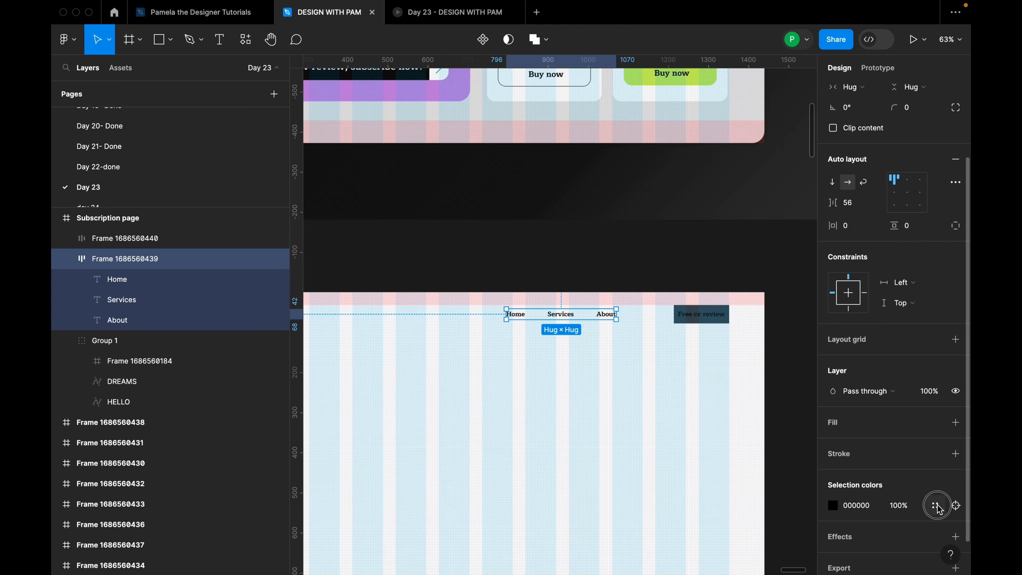
{"action": "left_click", "coordinate": [939, 508]}
{"action": "left_click", "coordinate": [710, 394]}
{"action": "left_click", "coordinate": [691, 383]}
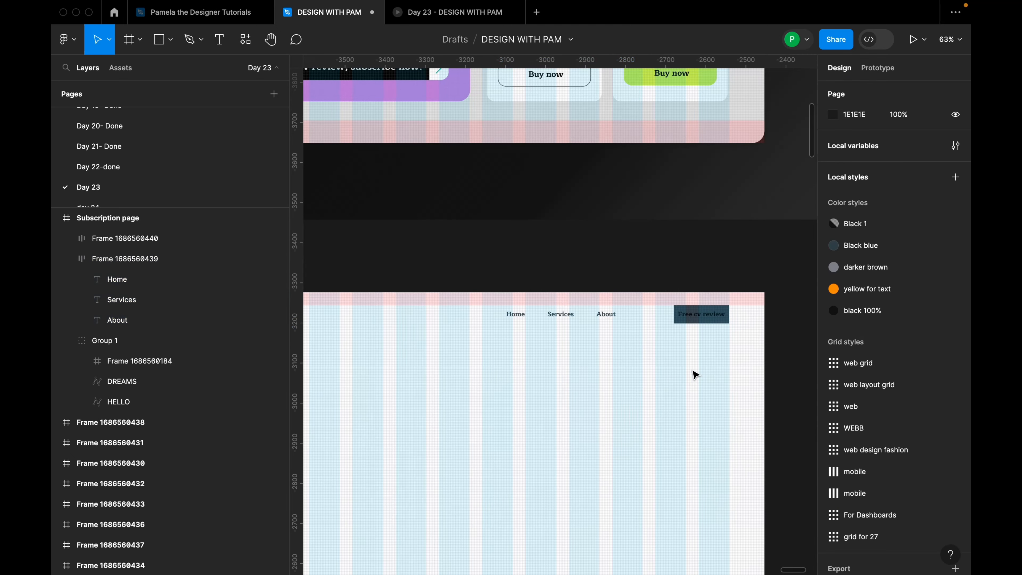
Change the "Free cv review" text colour to white
{"action": "left_click", "coordinate": [718, 322]}
{"action": "scroll", "coordinate": [735, 320], "scroll_direction": "up", "scroll_amount": 5}
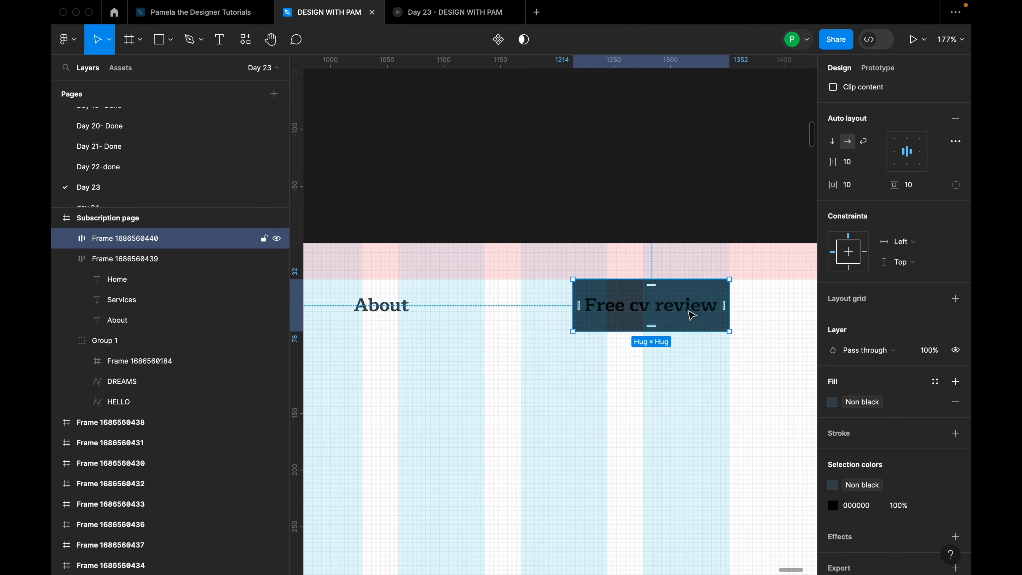
{"action": "double_click", "coordinate": [702, 313]}
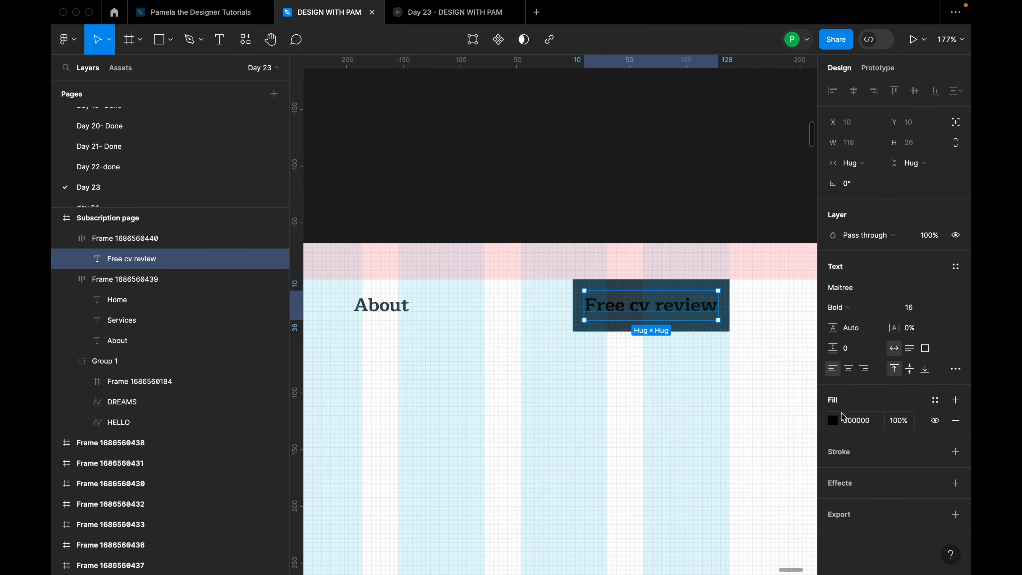
{"action": "left_click", "coordinate": [833, 420]}
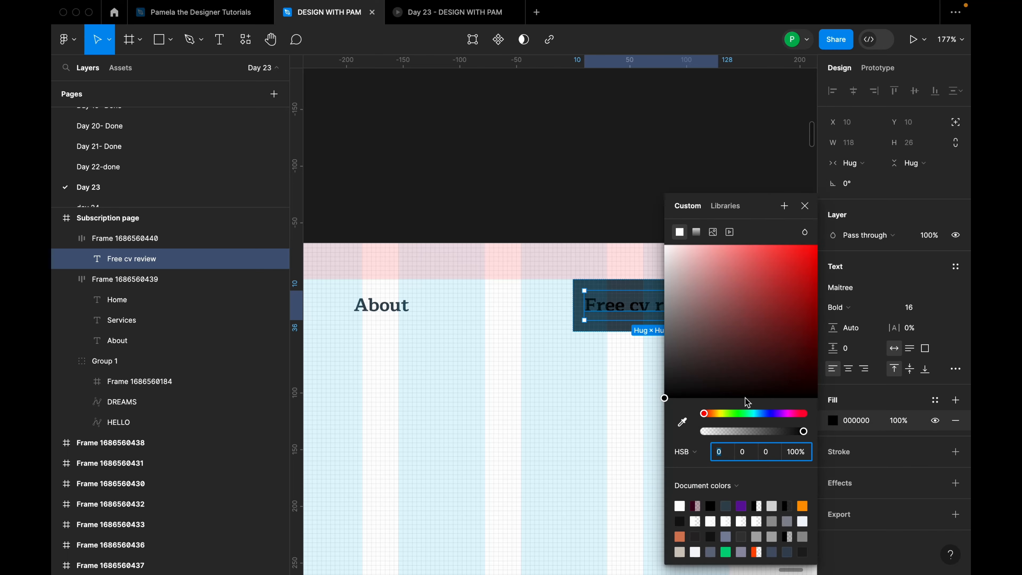
{"action": "left_click", "coordinate": [683, 261]}
{"action": "left_click", "coordinate": [668, 221]}
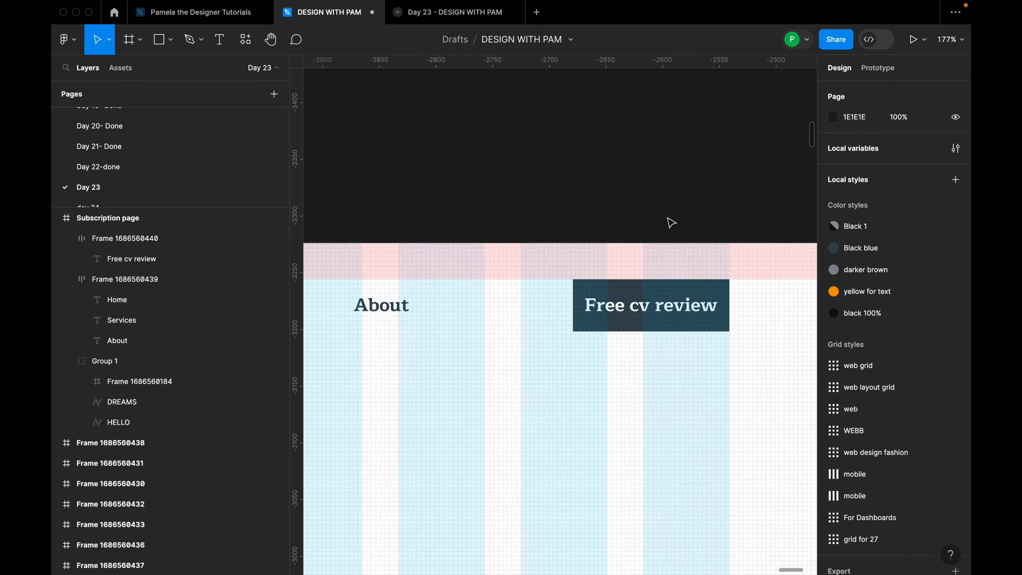
Set the "Free cv review" frame's corner radius to 12
{"action": "left_click", "coordinate": [720, 291]}
{"action": "left_click", "coordinate": [912, 206]}
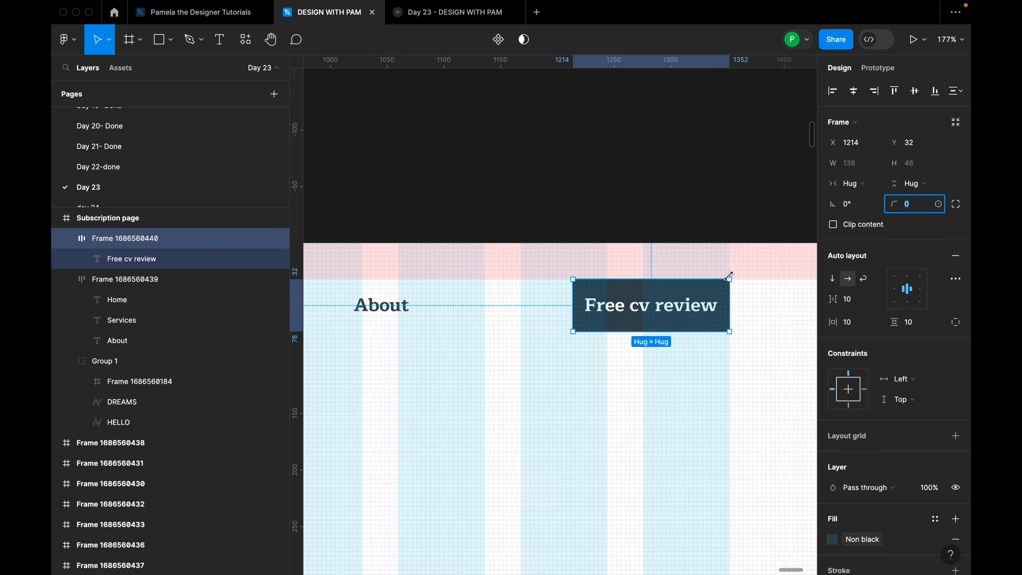
{"action": "scroll", "coordinate": [730, 279], "scroll_direction": "up", "scroll_amount": 5}
{"action": "left_click", "coordinate": [733, 284]}
{"action": "scroll", "coordinate": [734, 285], "scroll_direction": "up", "scroll_amount": 4}
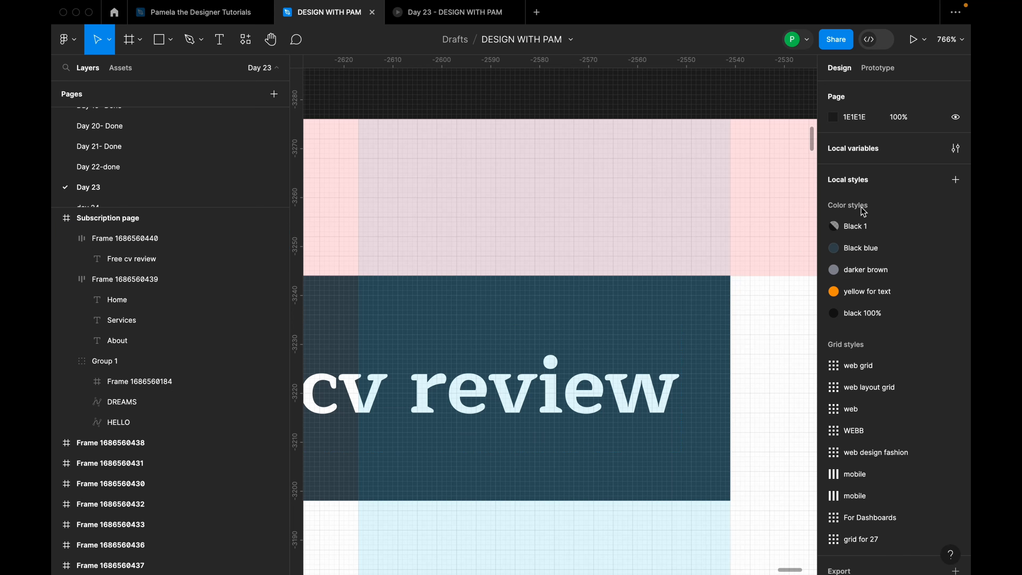
{"action": "left_click", "coordinate": [687, 324]}
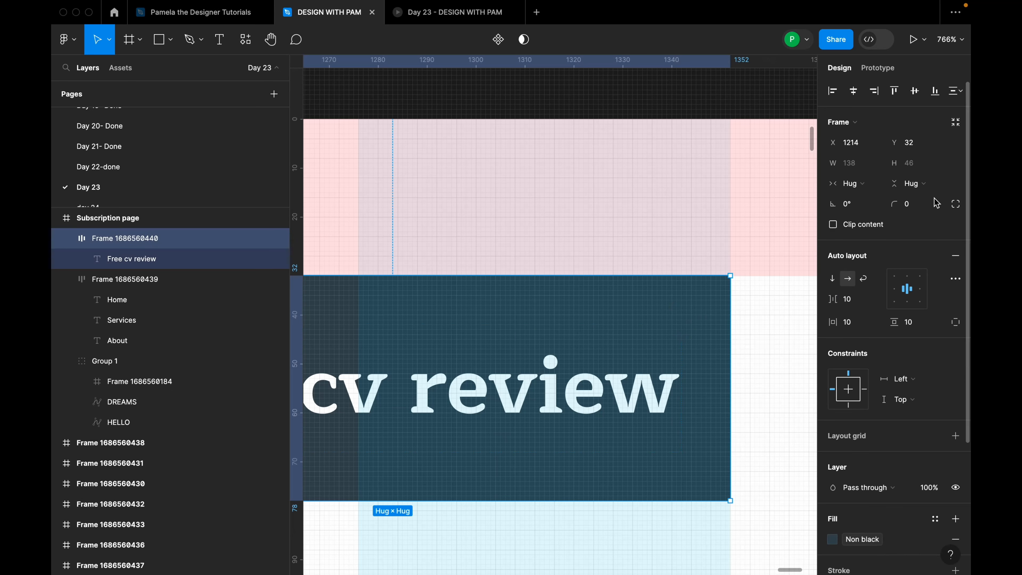
{"action": "left_click", "coordinate": [911, 204]}
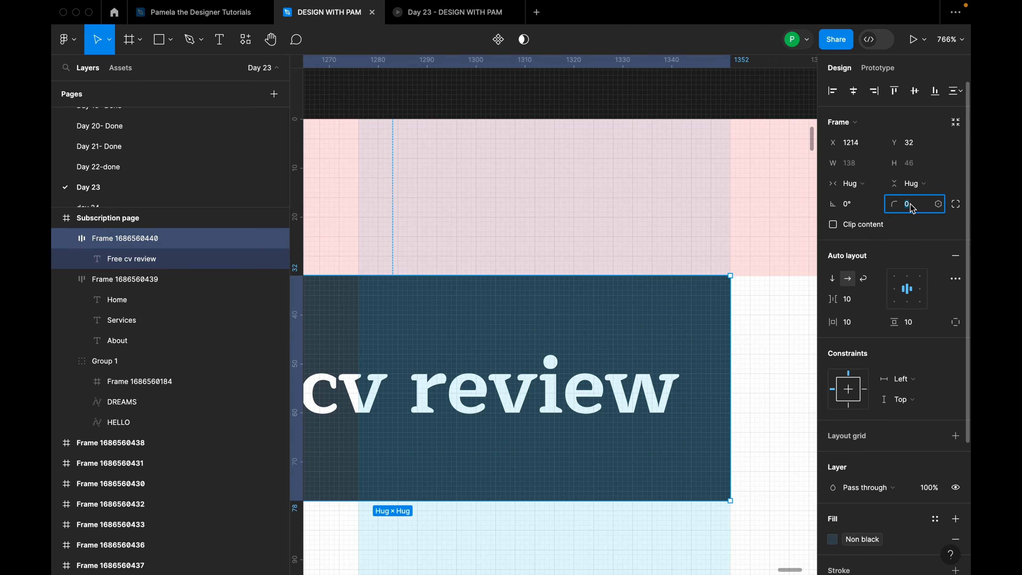
{"action": "type", "text": "12"}
{"action": "key", "text": "Return"}
{"action": "scroll", "coordinate": [712, 261], "scroll_direction": "down", "scroll_amount": 10}
{"action": "left_click", "coordinate": [743, 313]}
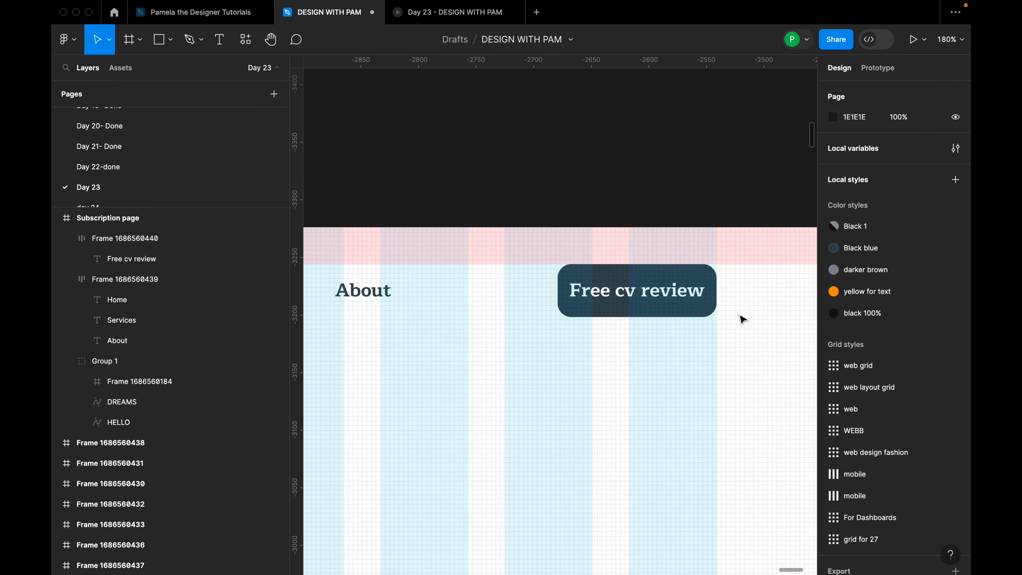
Preview the Subscription page with its For Dashboards layout grid hidden, and show the grid again
{"action": "scroll", "coordinate": [720, 312], "scroll_direction": "down", "scroll_amount": 5}
{"action": "left_click", "coordinate": [713, 306]}
{"action": "scroll", "coordinate": [713, 308], "scroll_direction": "down", "scroll_amount": 5}
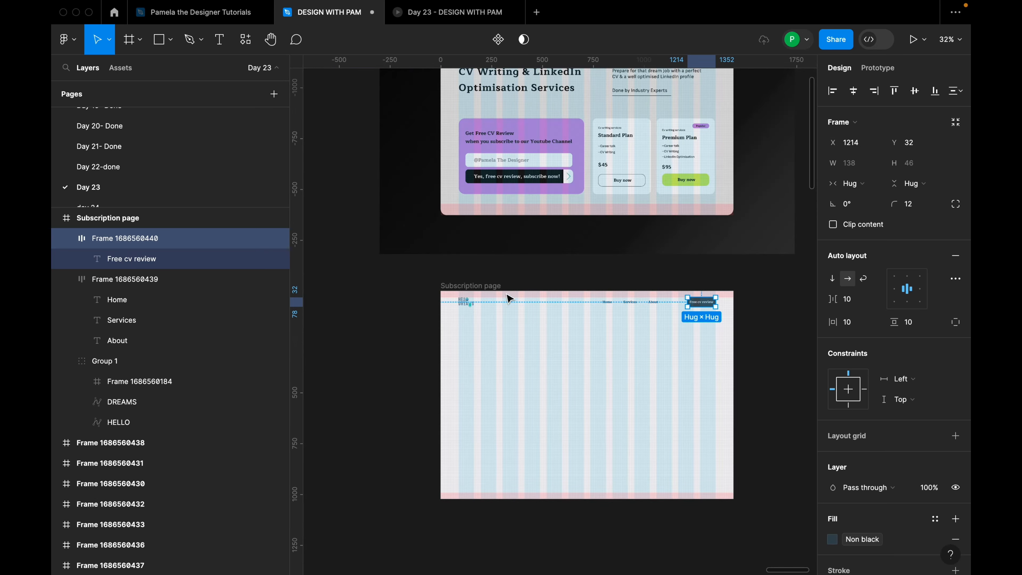
{"action": "left_click", "coordinate": [475, 285]}
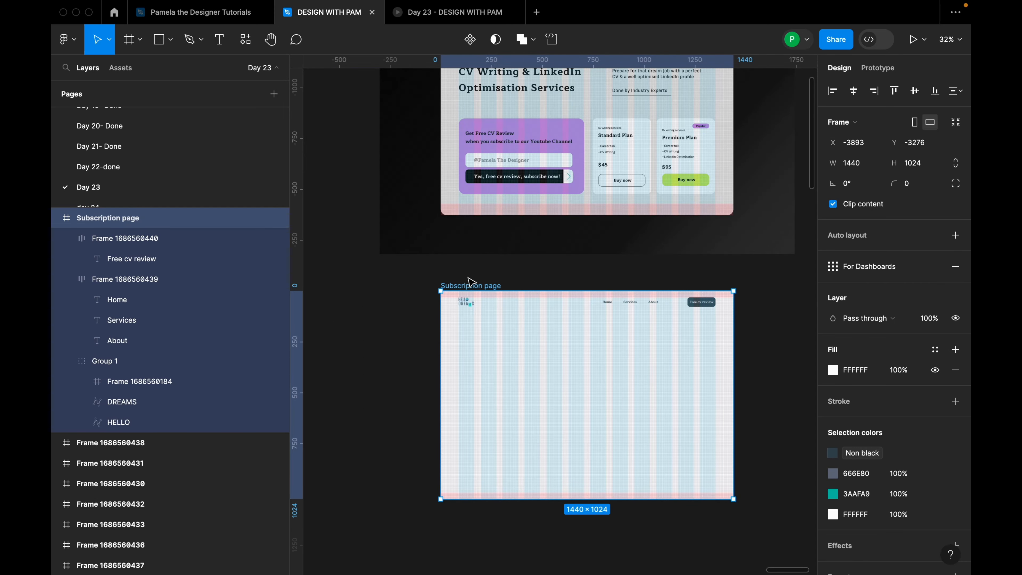
{"action": "mouse_move", "coordinate": [919, 275]}
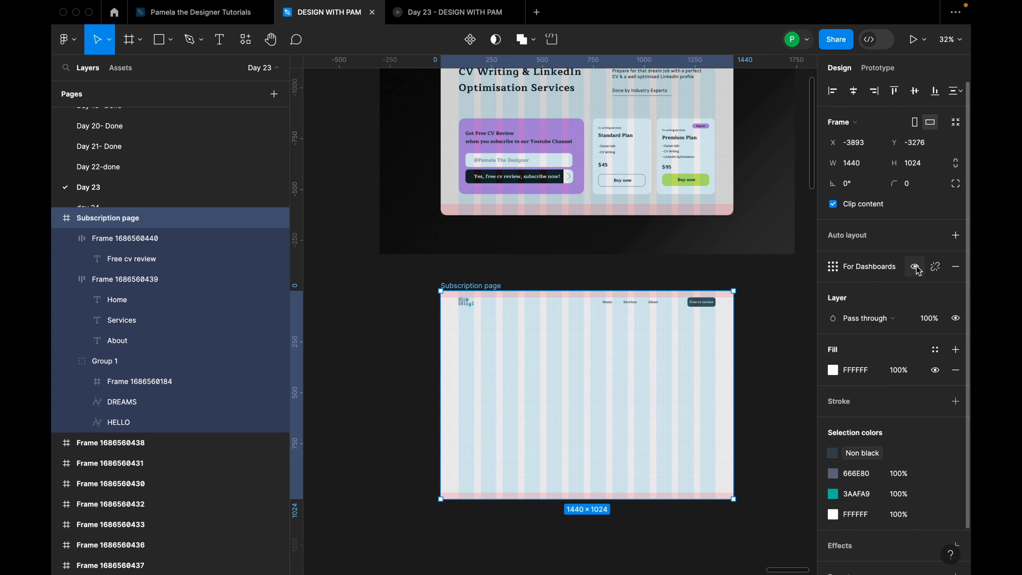
{"action": "left_click", "coordinate": [917, 269]}
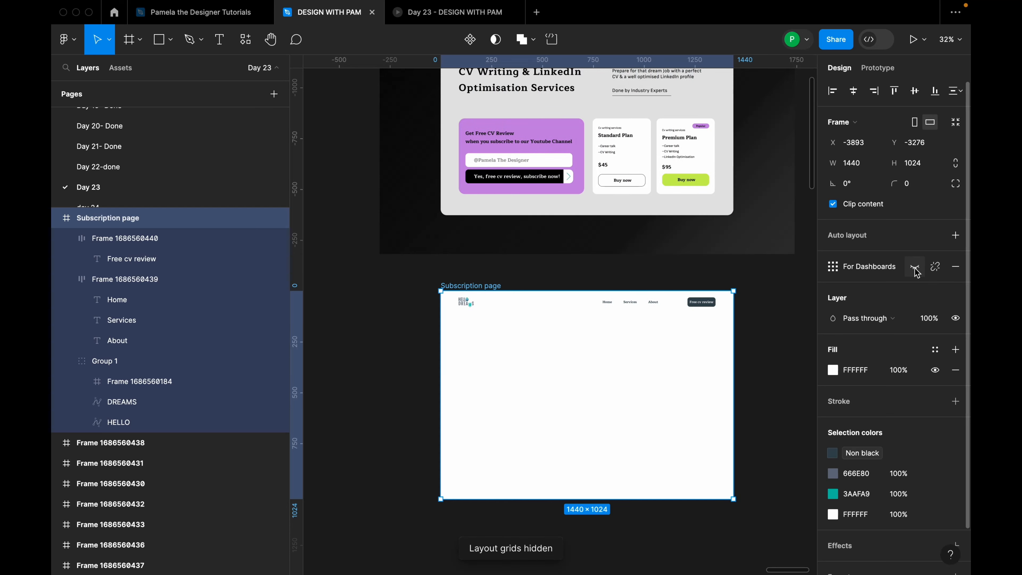
{"action": "left_click", "coordinate": [916, 268]}
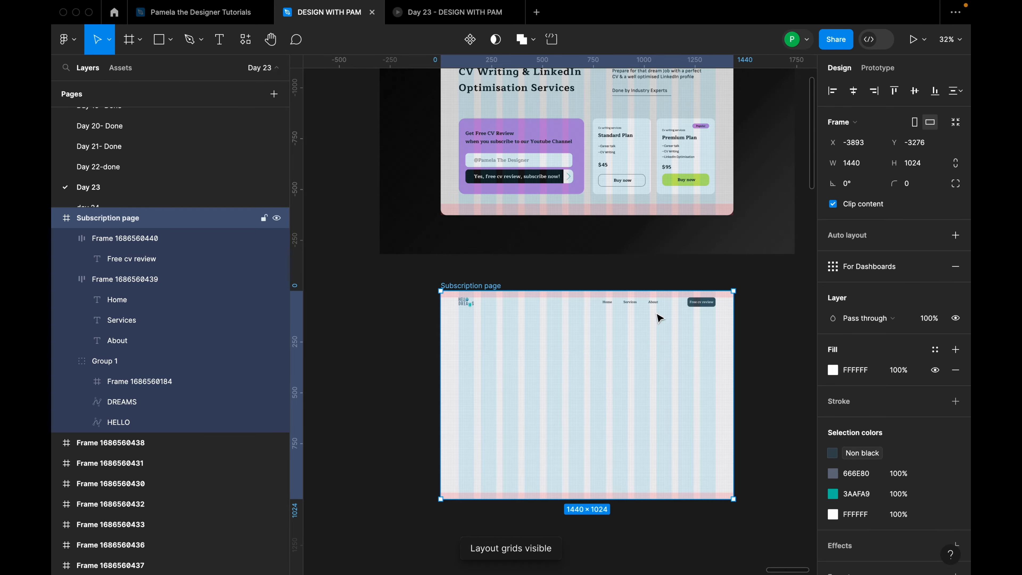
Try a horizontal padding of 24 on the "Free cv review" frame, and settle on 12
{"action": "scroll", "coordinate": [659, 315], "scroll_direction": "up", "scroll_amount": 5}
{"action": "scroll", "coordinate": [560, 257], "scroll_direction": "right", "scroll_amount": 5}
{"action": "scroll", "coordinate": [664, 338], "scroll_direction": "up", "scroll_amount": 8}
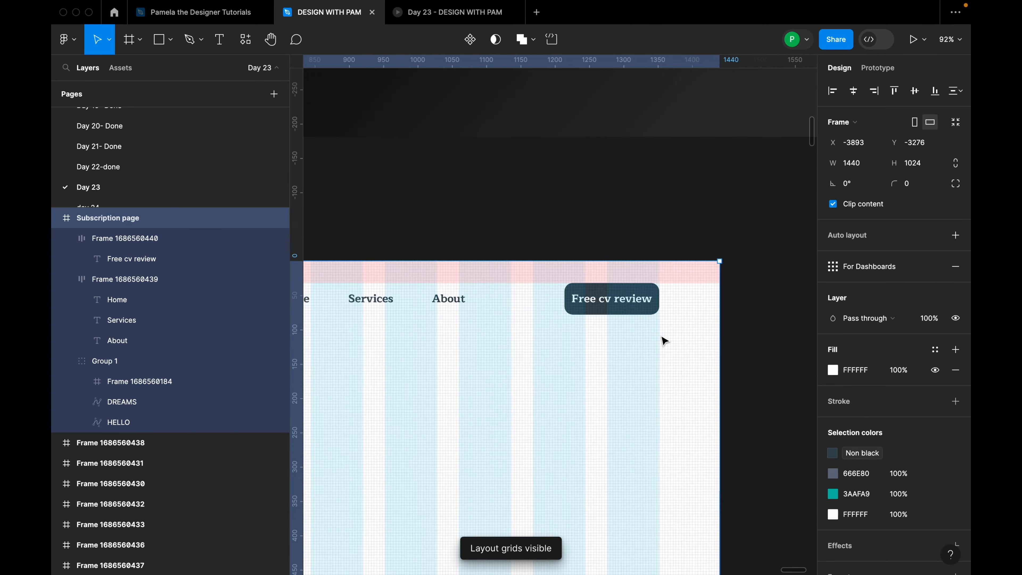
{"action": "left_click", "coordinate": [616, 267]}
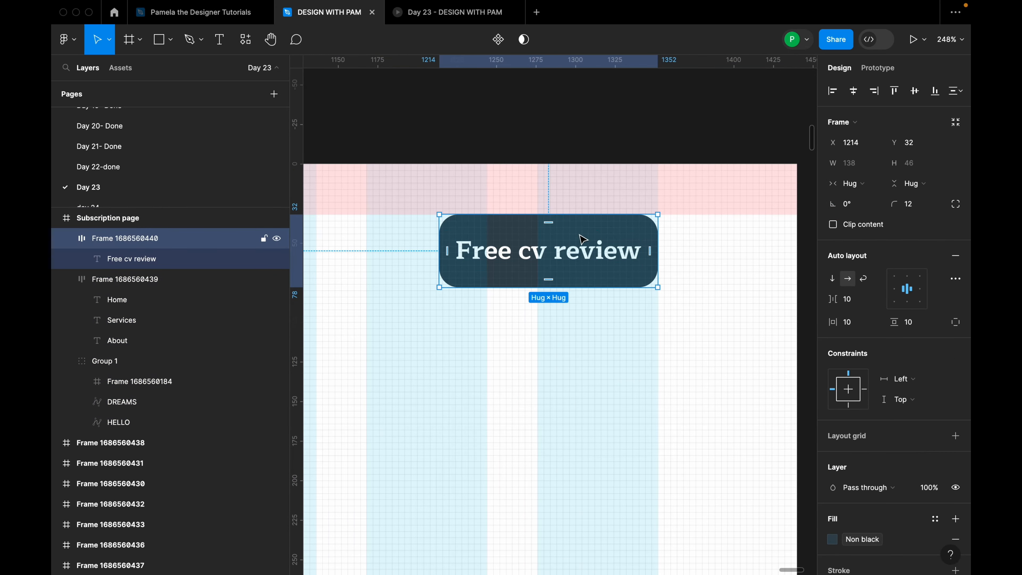
{"action": "left_click", "coordinate": [853, 329]}
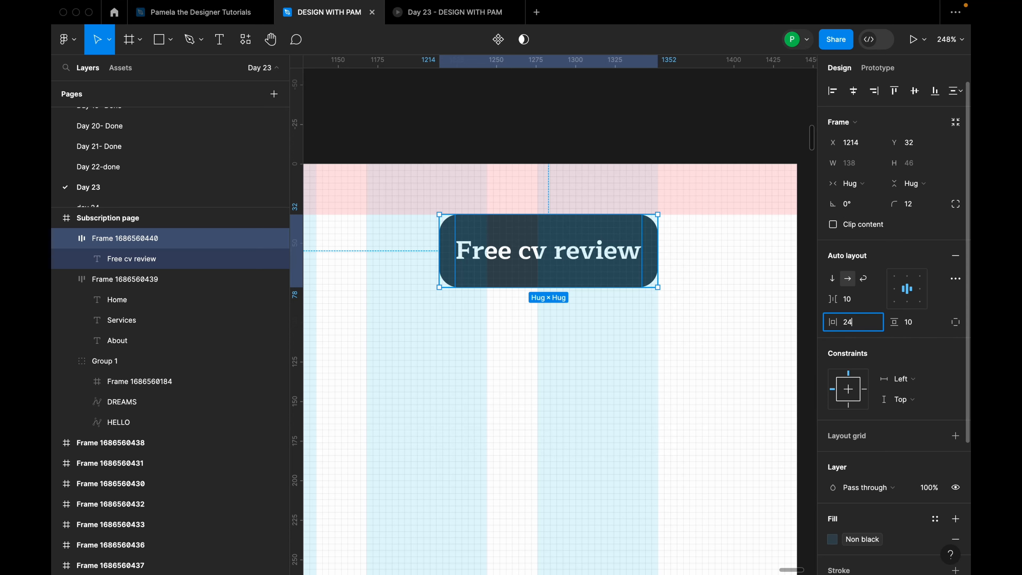
{"action": "type", "text": "24"}
{"action": "key", "text": "Return"}
{"action": "scroll", "coordinate": [771, 348], "scroll_direction": "down", "scroll_amount": 5}
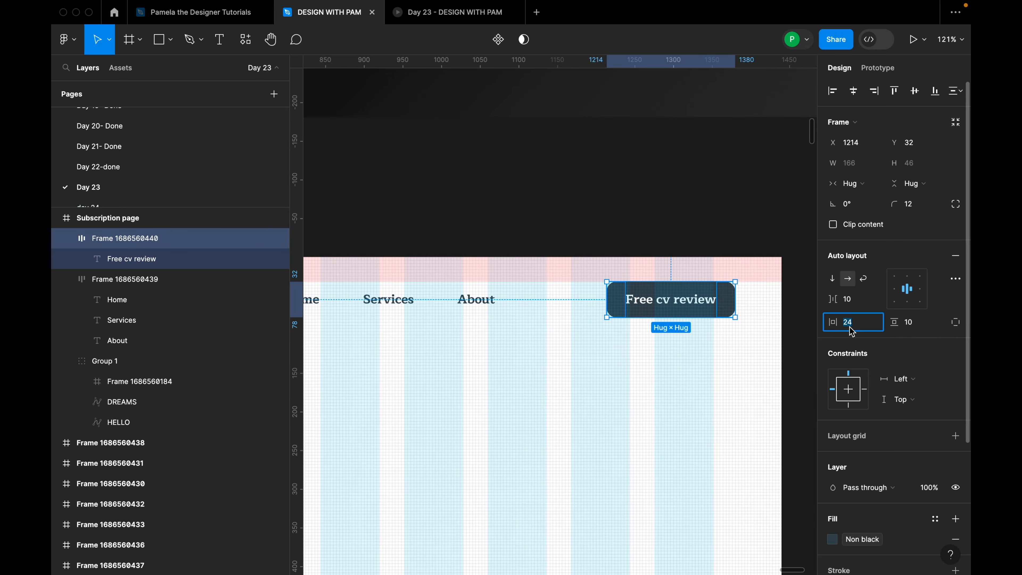
{"action": "type", "text": "12"}
{"action": "key", "text": "Return"}
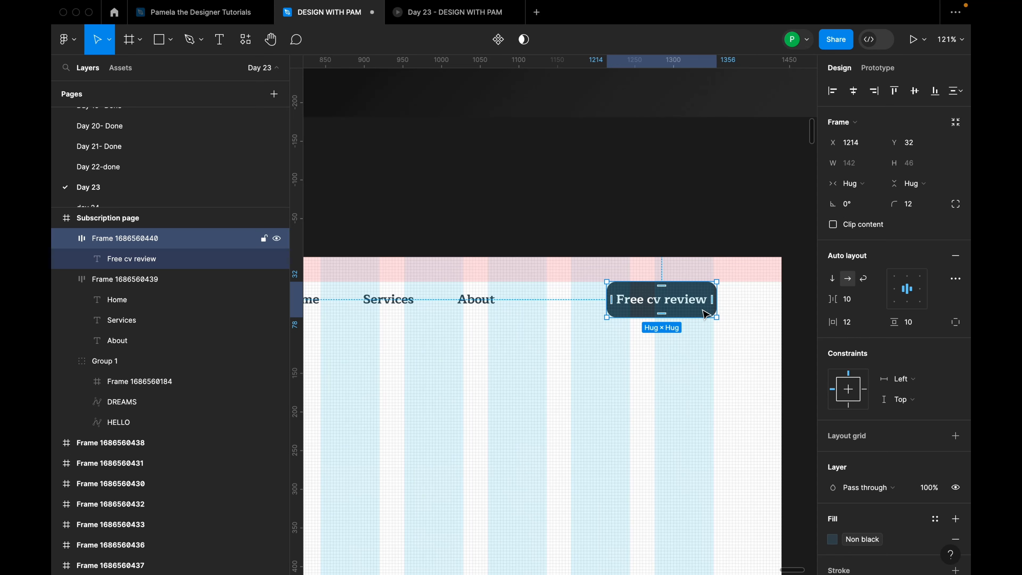
Nudge the "Free cv review" frame to X 1212, Y 34 and reduce its vertical padding to a frame height of 42
{"action": "left_click_drag", "start_coordinate": [703, 305], "coordinate": [701, 306]}
{"action": "left_click", "coordinate": [919, 325]}
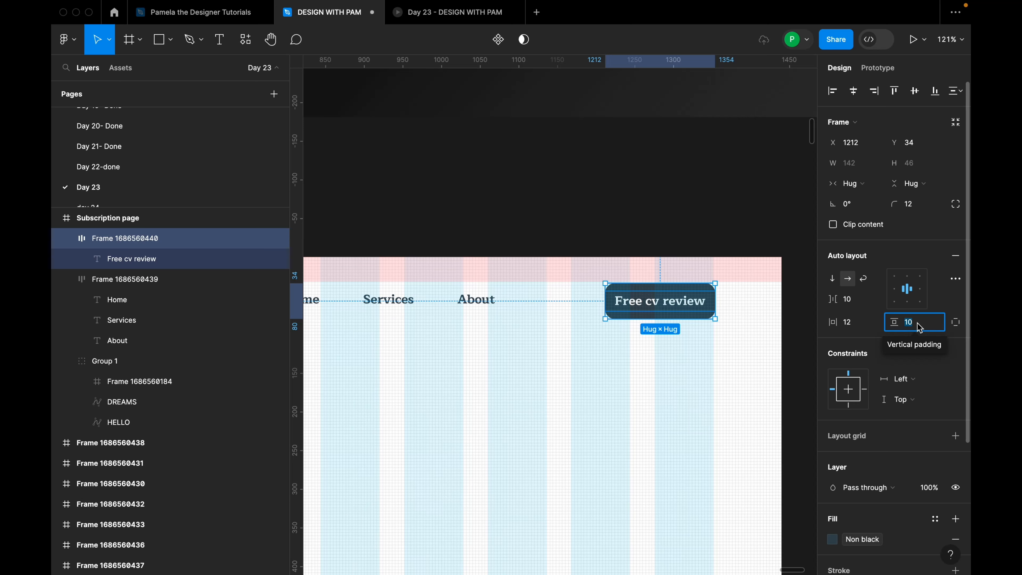
{"action": "left_click", "coordinate": [750, 331]}
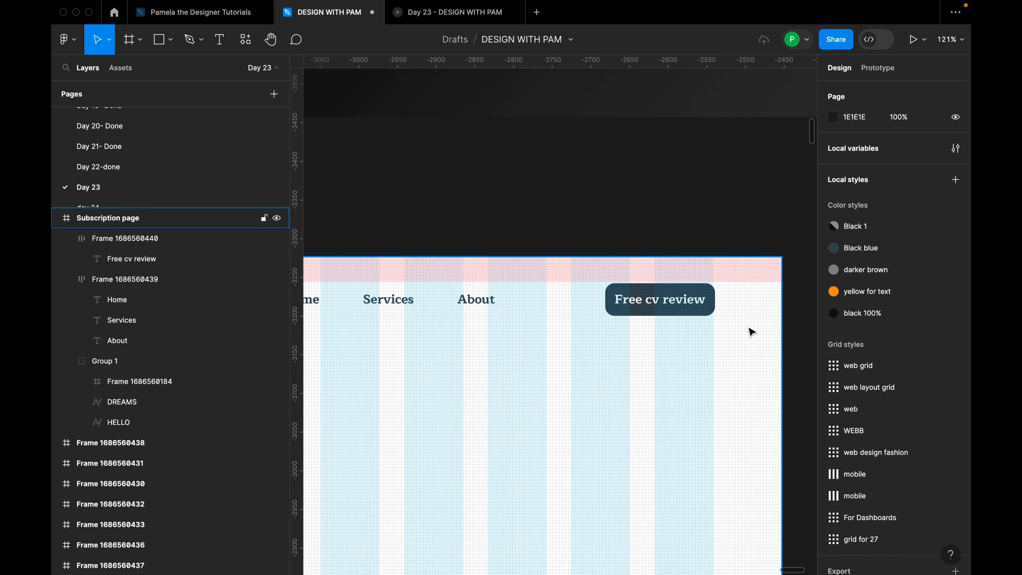
Combine the navigation row and the "Free cv review" frame in one horizontal auto layout with 142 spacing
{"action": "scroll", "coordinate": [748, 328], "scroll_direction": "down", "scroll_amount": 3}
{"action": "left_click", "coordinate": [723, 318]}
{"action": "left_click", "coordinate": [569, 317], "text": "shift"}
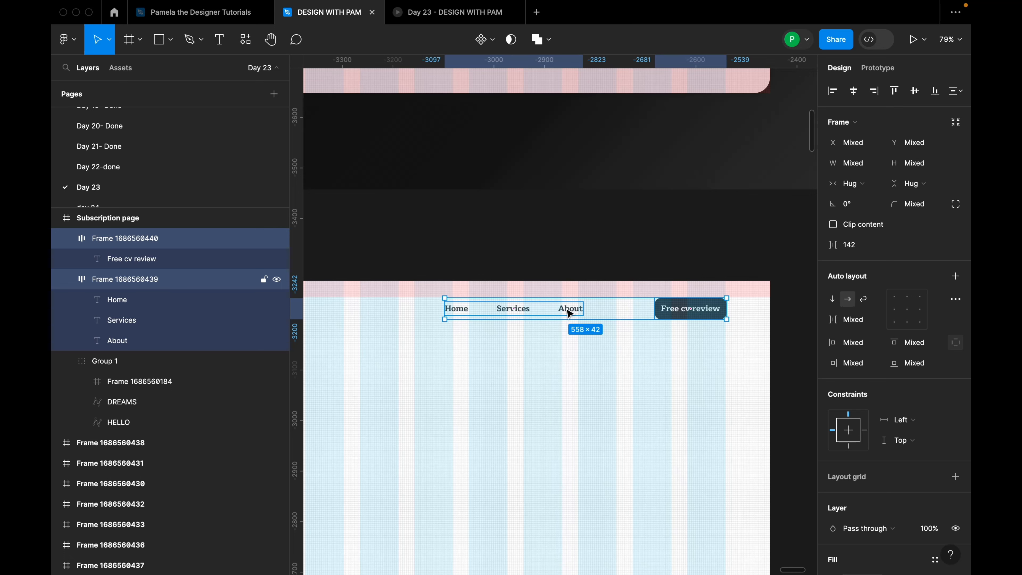
{"action": "key", "text": "shift+a"}
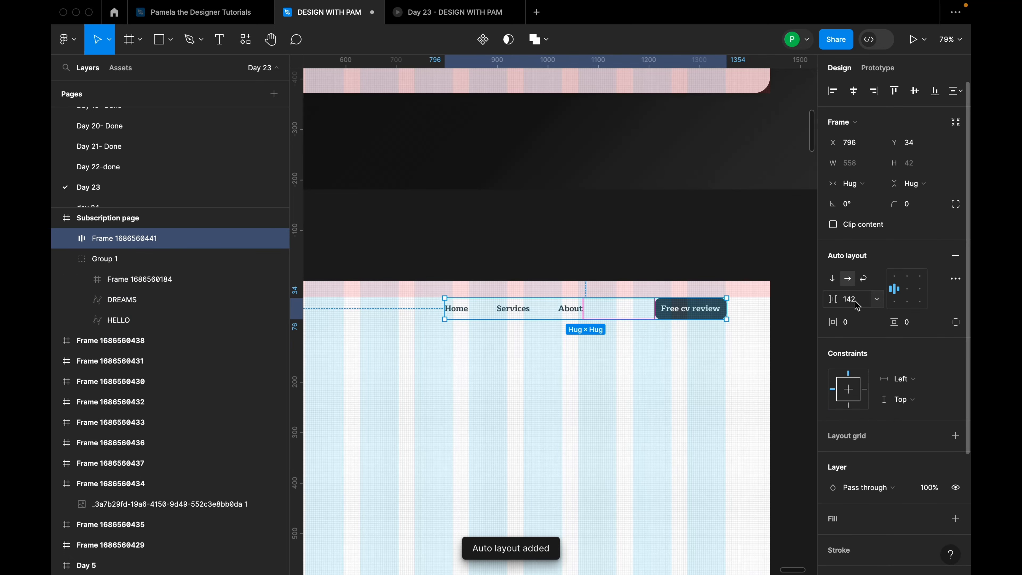
{"action": "left_click", "coordinate": [666, 388]}
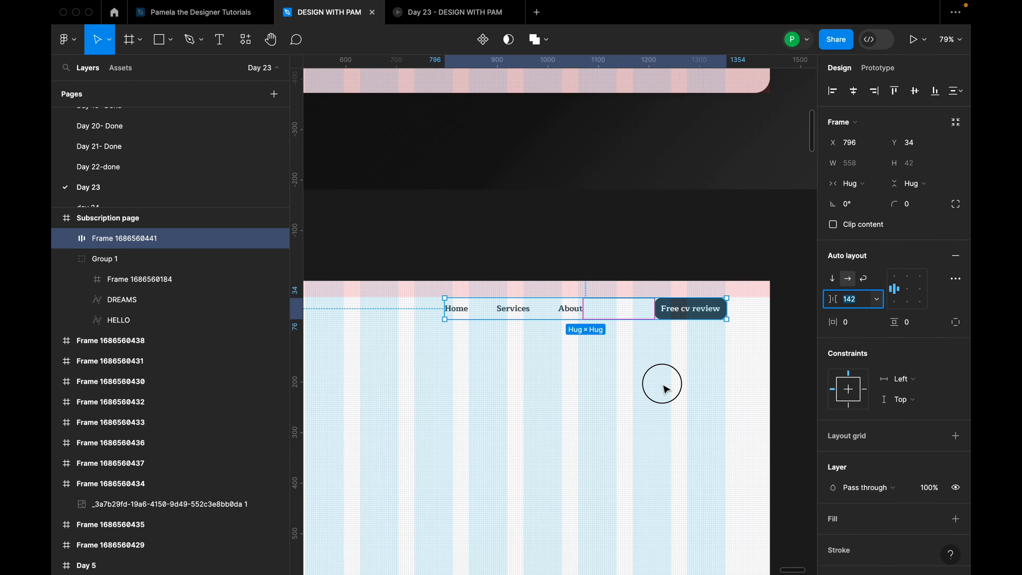
Lighten the font weight of the Home, Services and About texts to Medium, trying SemiBold first
{"action": "scroll", "coordinate": [666, 388], "scroll_direction": "down", "scroll_amount": 5}
{"action": "double_click", "coordinate": [634, 343]}
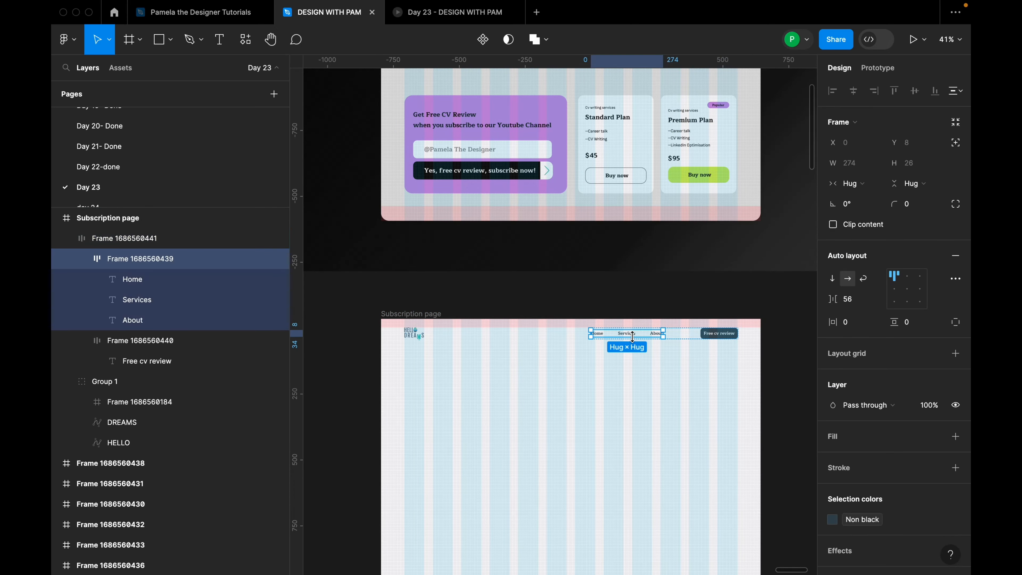
{"action": "scroll", "coordinate": [634, 343], "scroll_direction": "up", "scroll_amount": 5}
{"action": "key", "text": "Escape"}
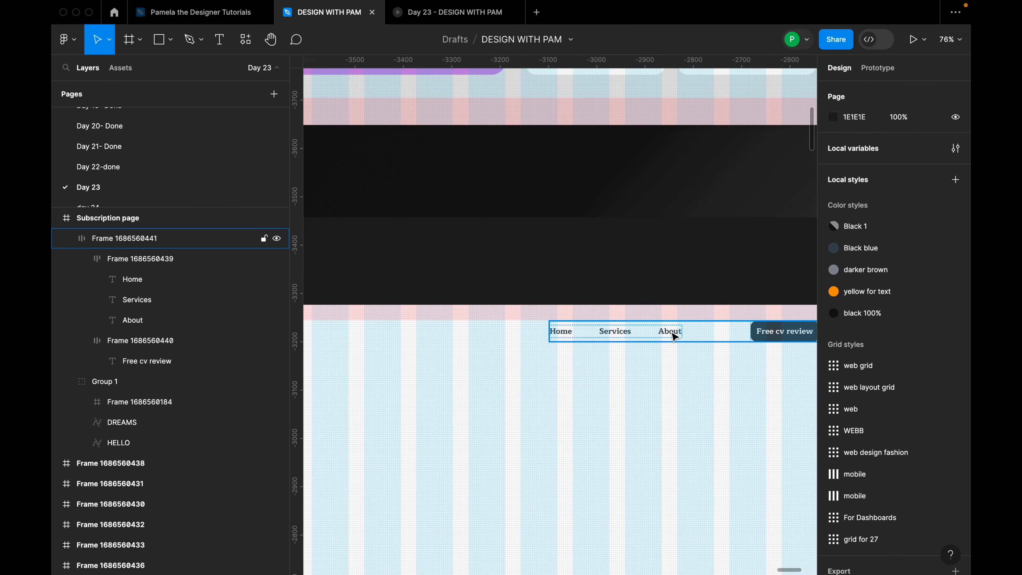
{"action": "scroll", "coordinate": [673, 339], "scroll_direction": "up", "scroll_amount": 10}
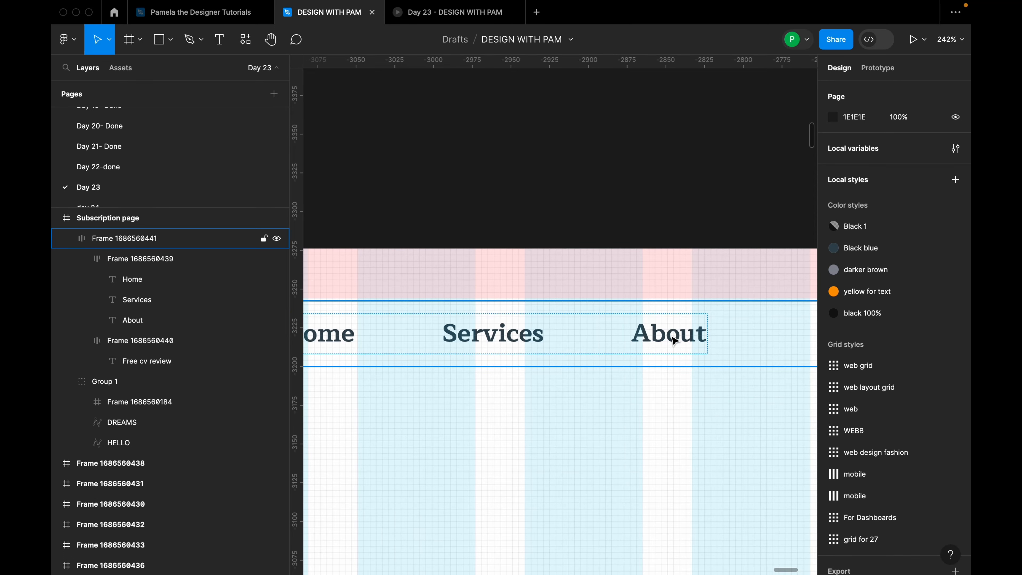
{"action": "left_click", "coordinate": [675, 340]}
{"action": "double_click", "coordinate": [675, 340]}
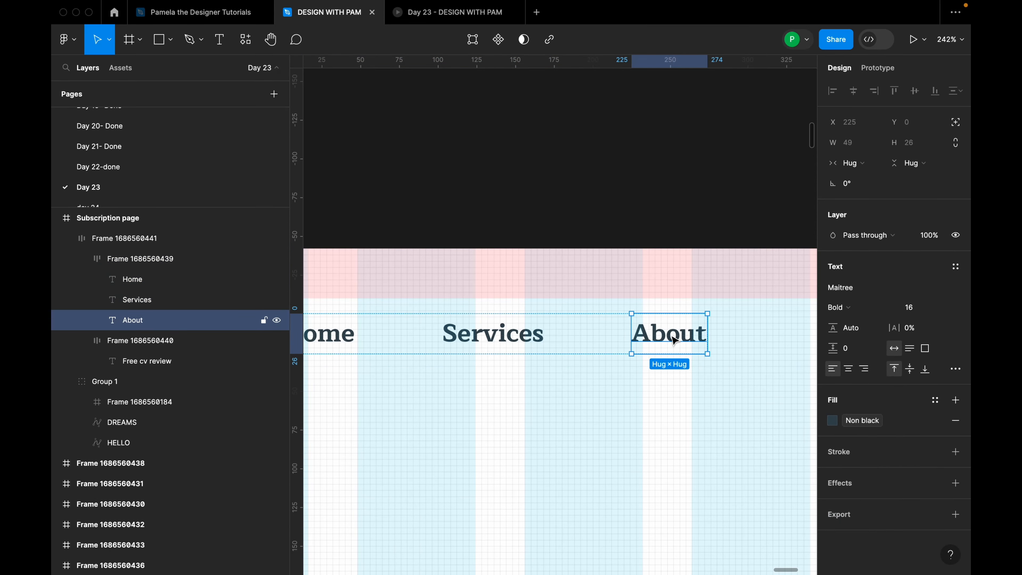
{"action": "scroll", "coordinate": [676, 340], "scroll_direction": "down", "scroll_amount": 3}
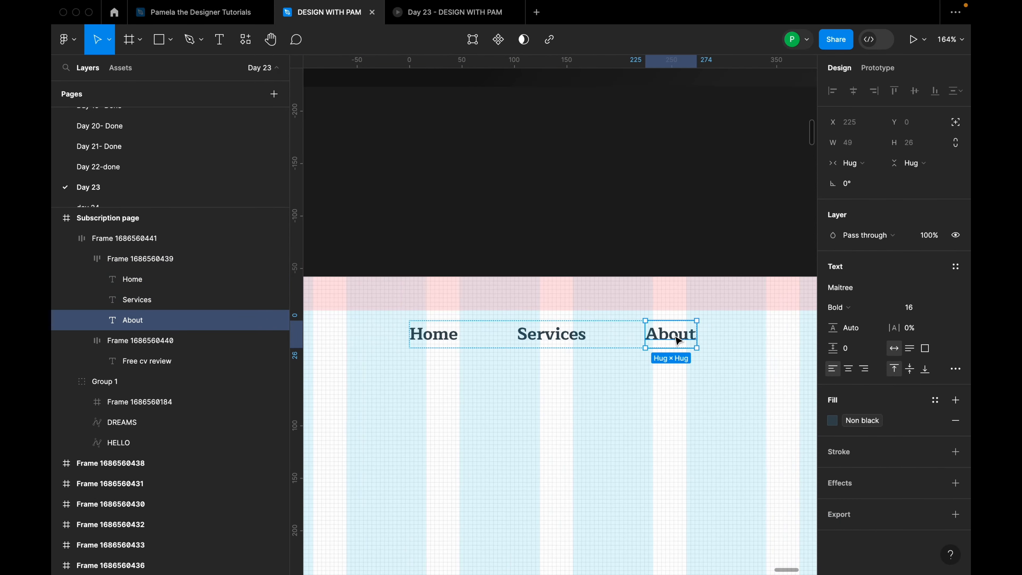
{"action": "left_click", "coordinate": [579, 336], "text": "shift"}
{"action": "left_click", "coordinate": [417, 342], "text": "shift"}
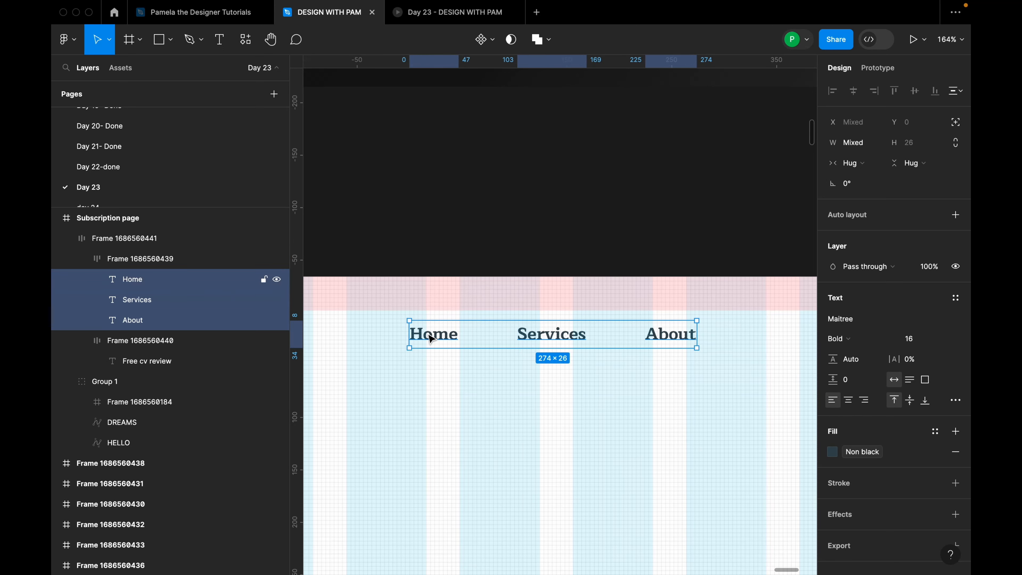
{"action": "left_click", "coordinate": [871, 338]}
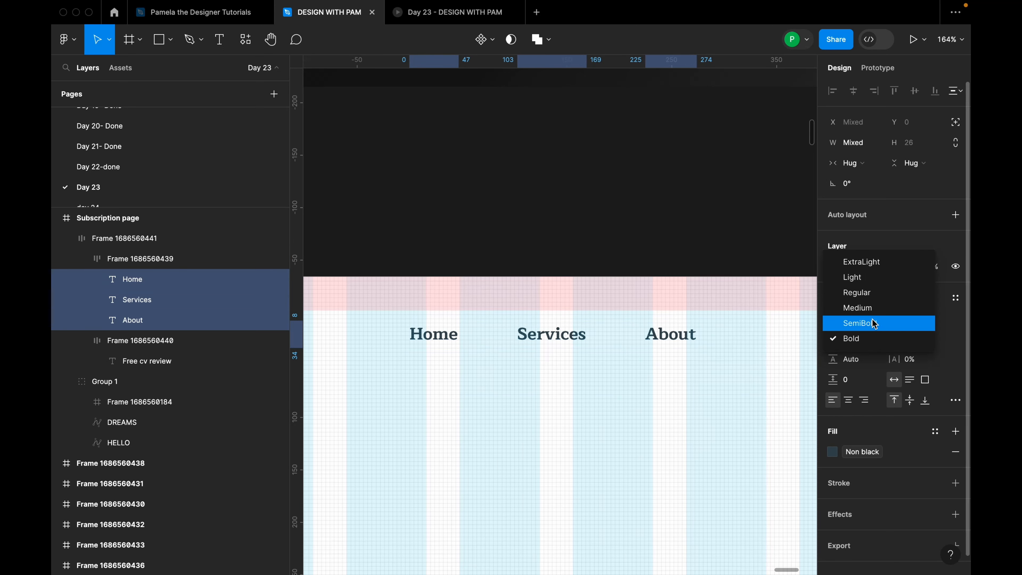
{"action": "left_click", "coordinate": [874, 324]}
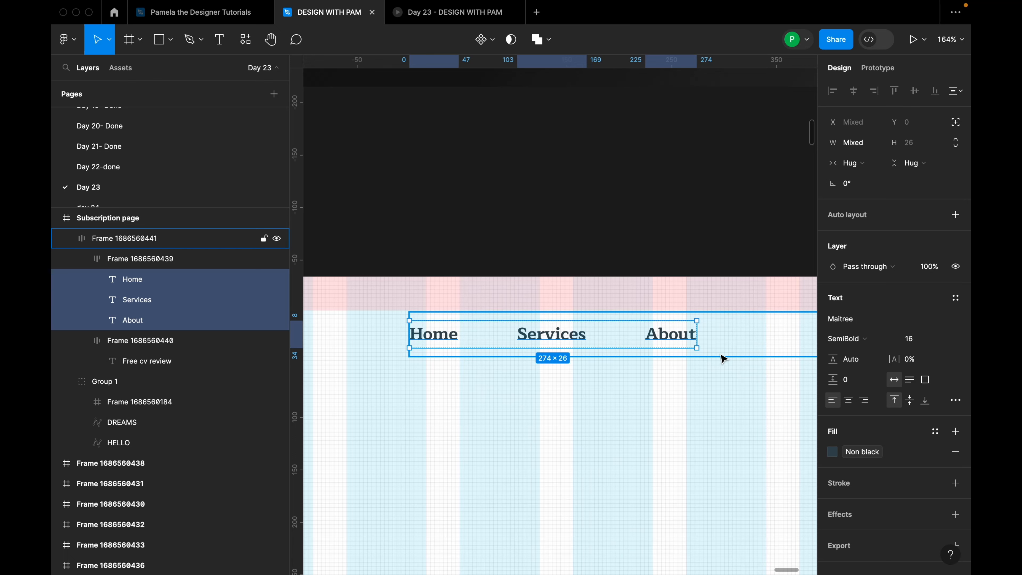
{"action": "left_click", "coordinate": [865, 338]}
{"action": "left_click", "coordinate": [865, 307]}
{"action": "left_click", "coordinate": [738, 358]}
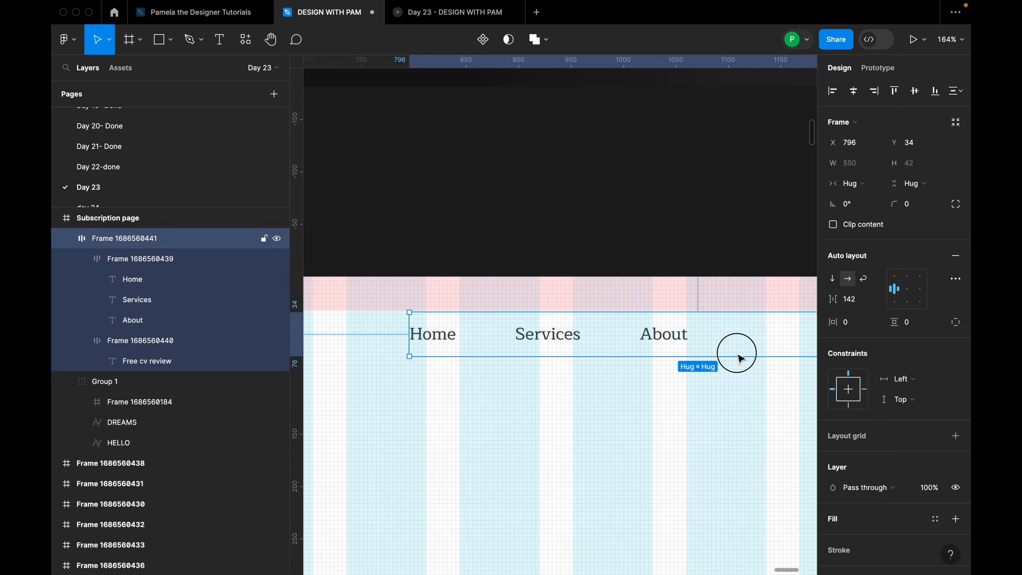
{"action": "scroll", "coordinate": [658, 376], "scroll_direction": "down", "scroll_amount": 6}
{"action": "left_click", "coordinate": [667, 397]}
{"action": "scroll", "coordinate": [669, 400], "scroll_direction": "down", "scroll_amount": 3}
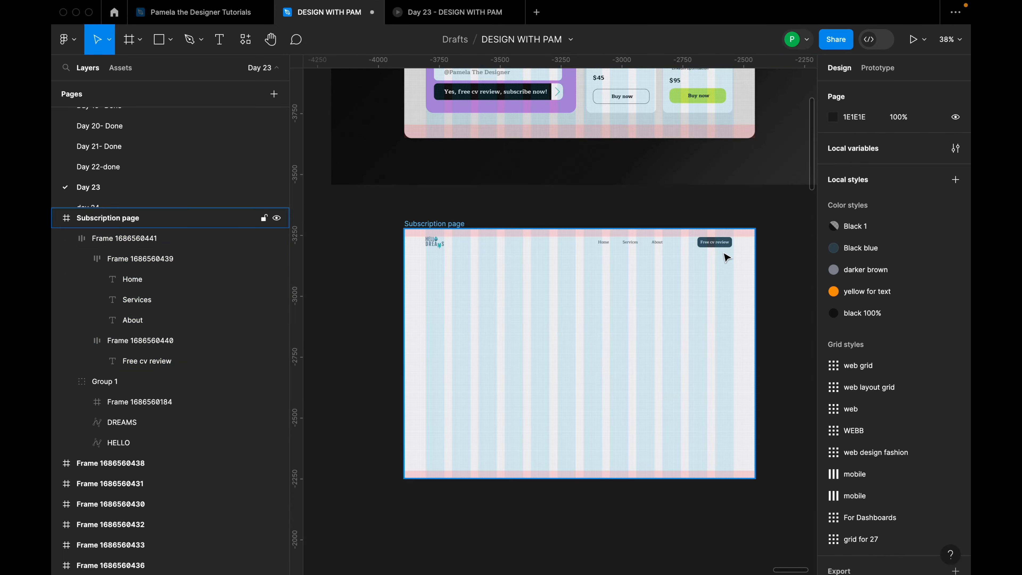
Add a "Get offer" text below the logo, aligned with the first grid column at X 89, Y 166, following the reference design
{"action": "scroll", "coordinate": [726, 257], "scroll_direction": "down", "scroll_amount": 4}
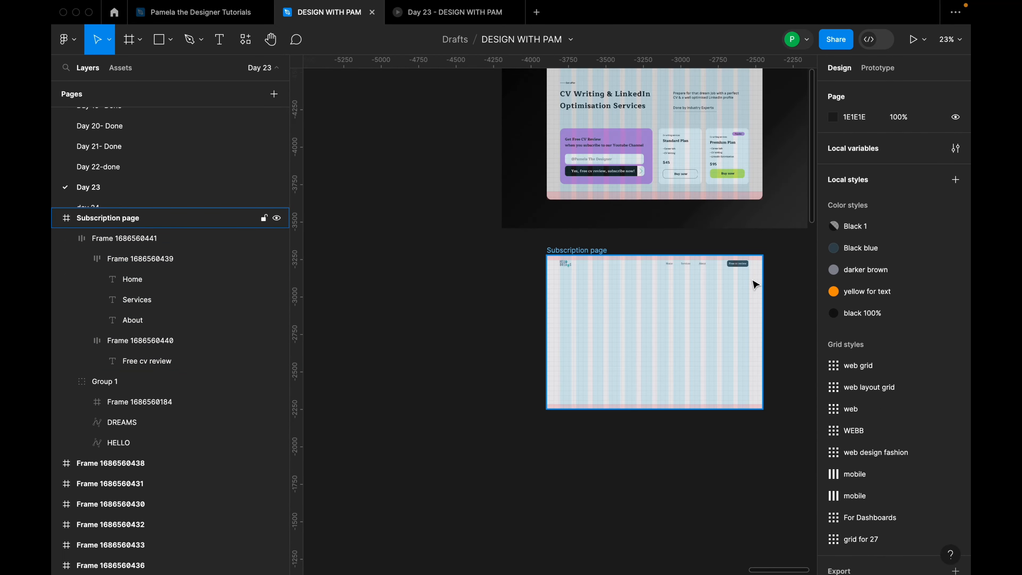
{"action": "scroll", "coordinate": [406, 171], "scroll_direction": "up", "scroll_amount": 3}
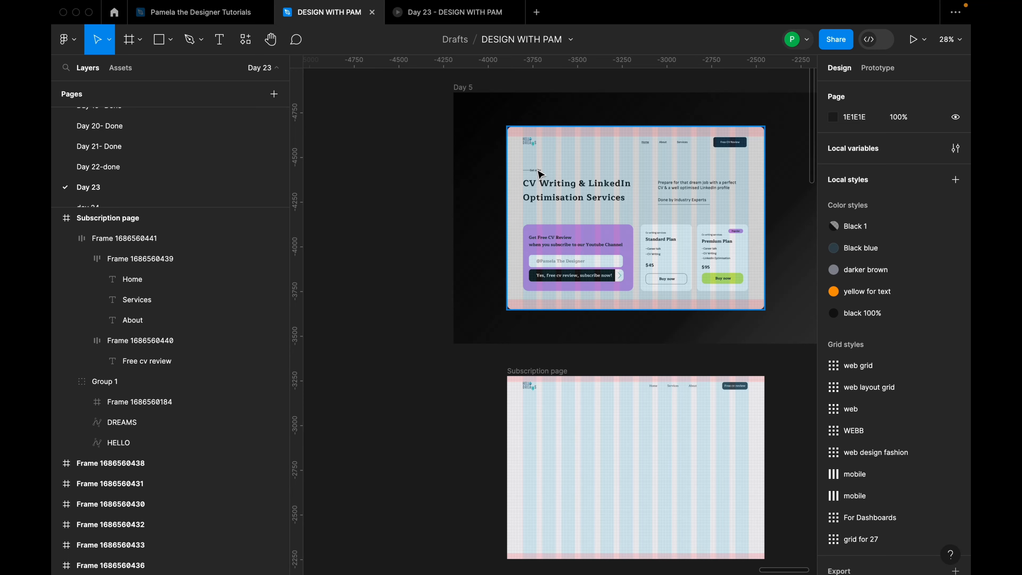
{"action": "scroll", "coordinate": [535, 178], "scroll_direction": "up", "scroll_amount": 5}
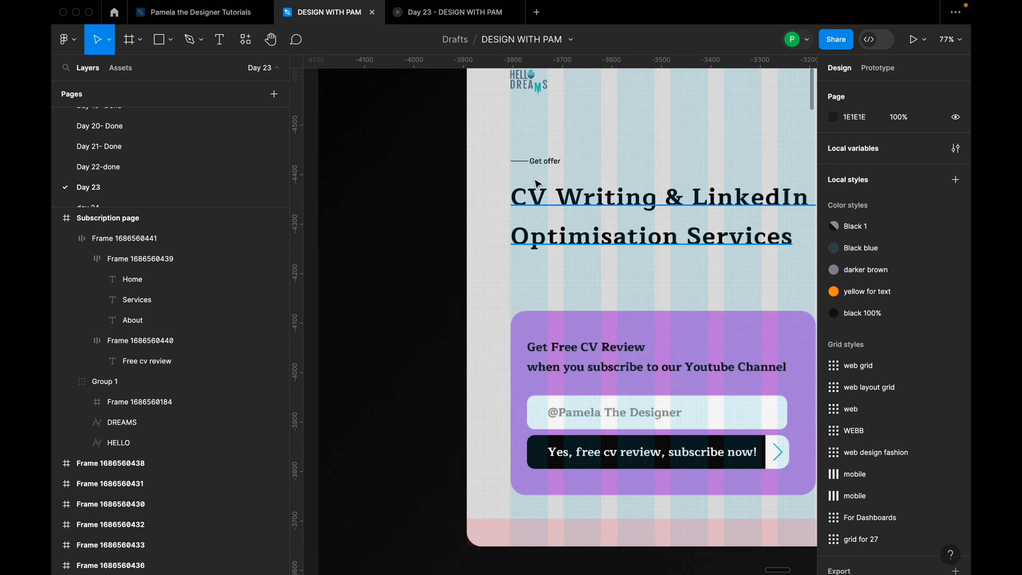
{"action": "scroll", "coordinate": [588, 334], "scroll_direction": "down", "scroll_amount": 3}
{"action": "scroll", "coordinate": [588, 334], "scroll_direction": "down", "scroll_amount": 4}
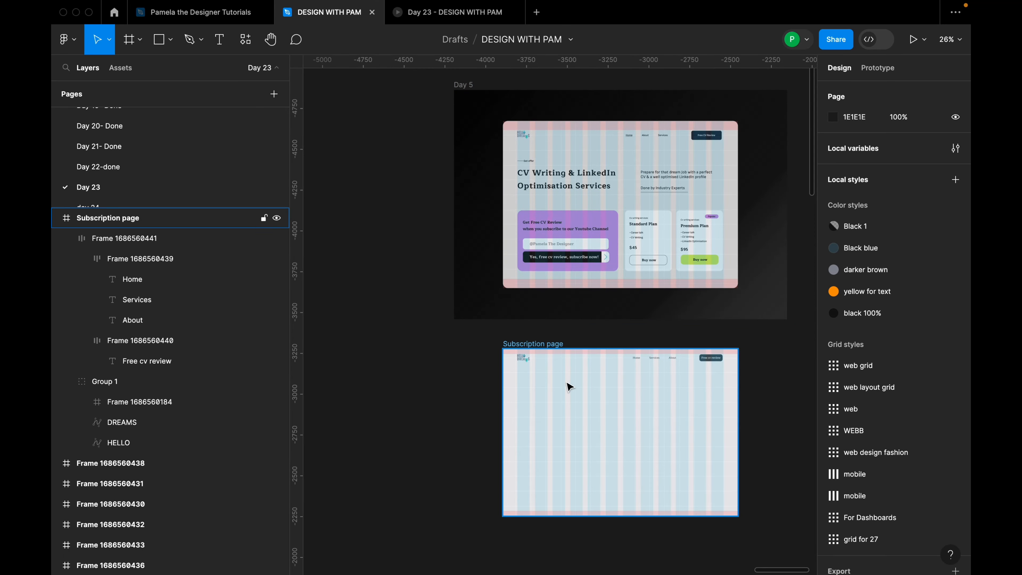
{"action": "scroll", "coordinate": [565, 384], "scroll_direction": "up", "scroll_amount": 2}
{"action": "key", "text": "t"}
{"action": "left_click", "coordinate": [528, 394]}
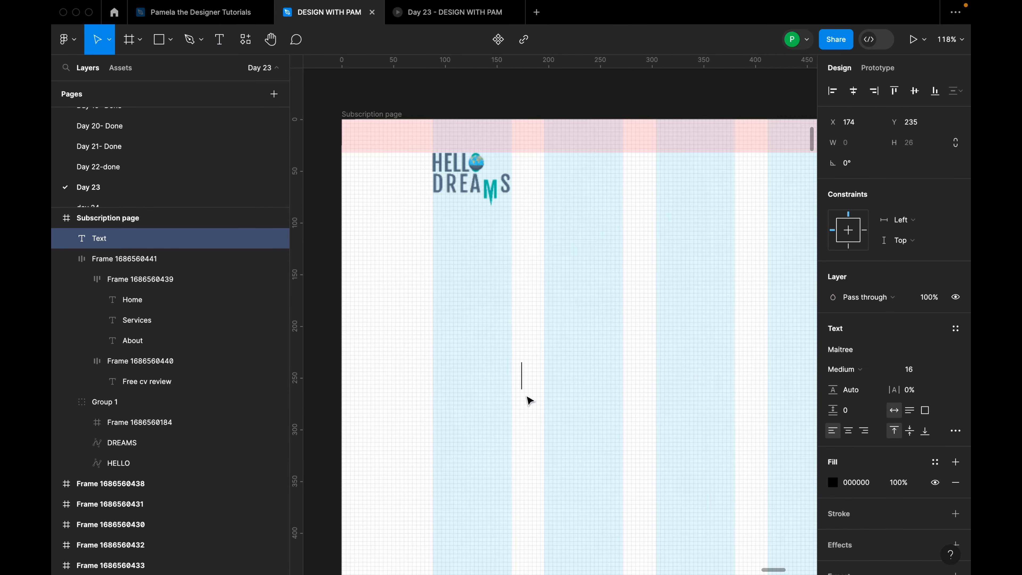
{"action": "scroll", "coordinate": [528, 393], "scroll_direction": "up", "scroll_amount": 10}
{"action": "type", "text": "Get offer"}
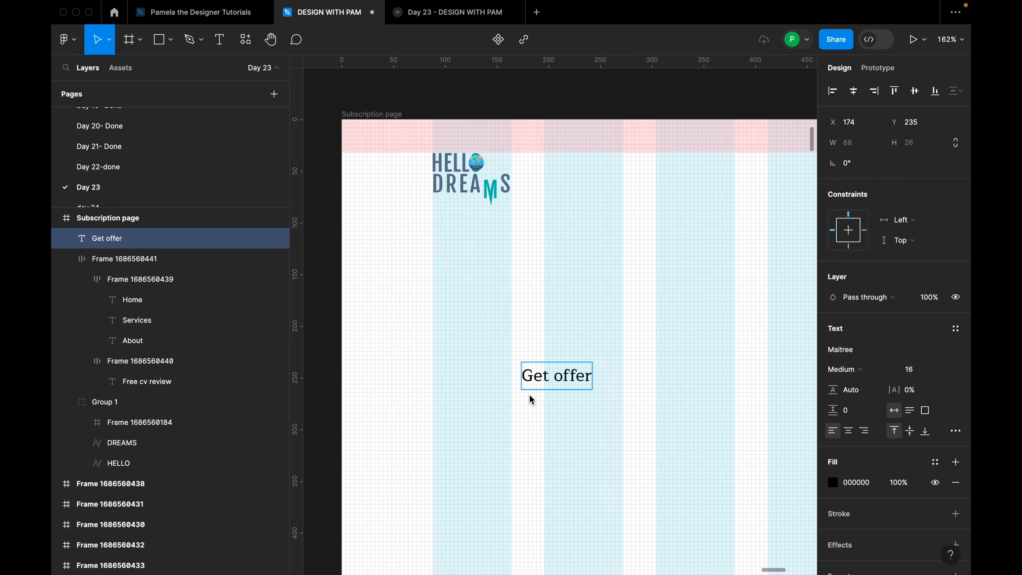
{"action": "key", "text": "Escape"}
{"action": "left_click_drag", "start_coordinate": [576, 375], "coordinate": [491, 309]}
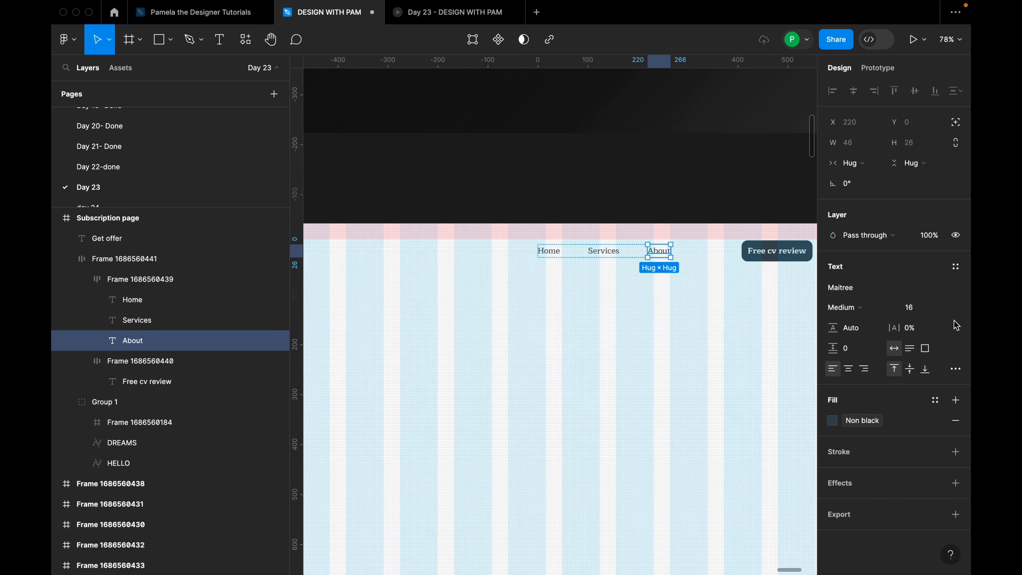
Change the font of the Home, Services and About navigation texts to Sofia Sans
{"action": "left_click", "coordinate": [606, 250], "text": "shift"}
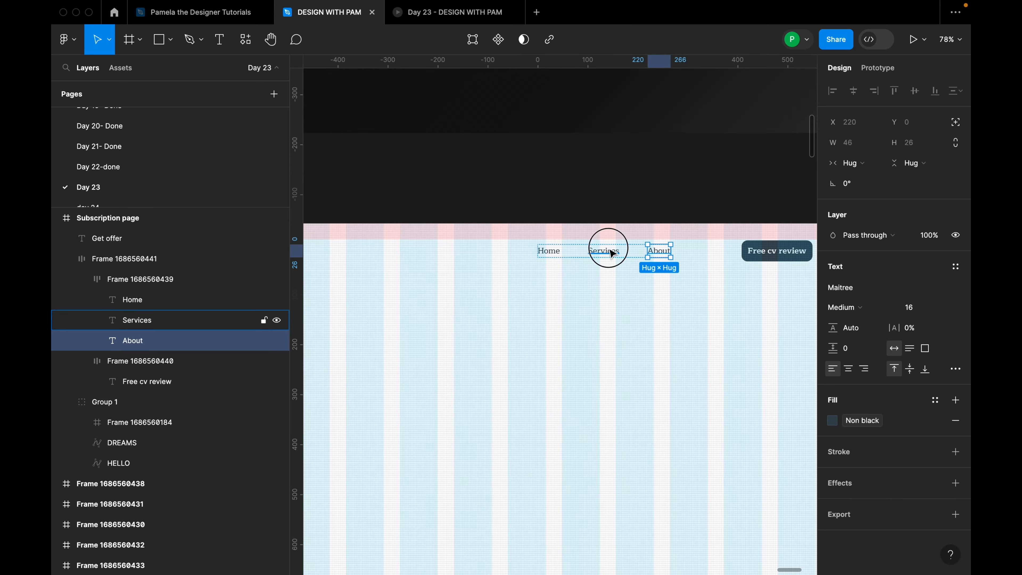
{"action": "left_click", "coordinate": [558, 253], "text": "shift"}
{"action": "left_click", "coordinate": [870, 322]}
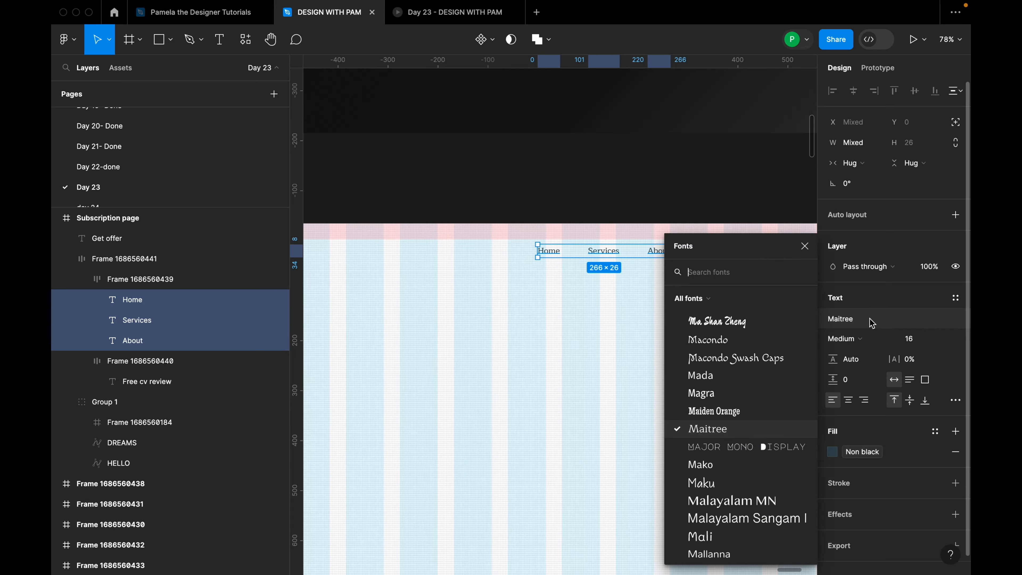
{"action": "type", "text": "sof"}
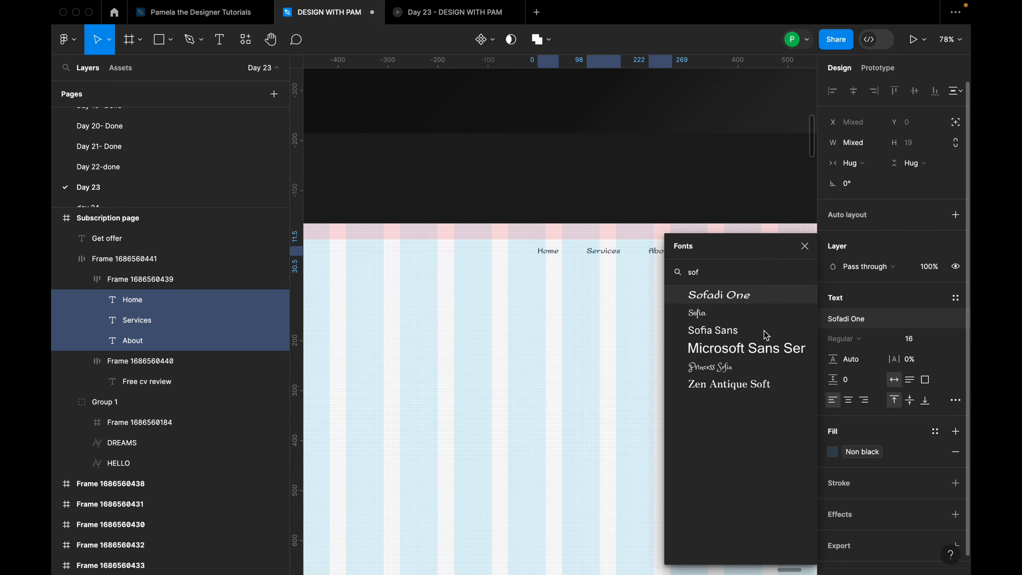
{"action": "key", "text": "Escape"}
{"action": "left_click", "coordinate": [785, 257]}
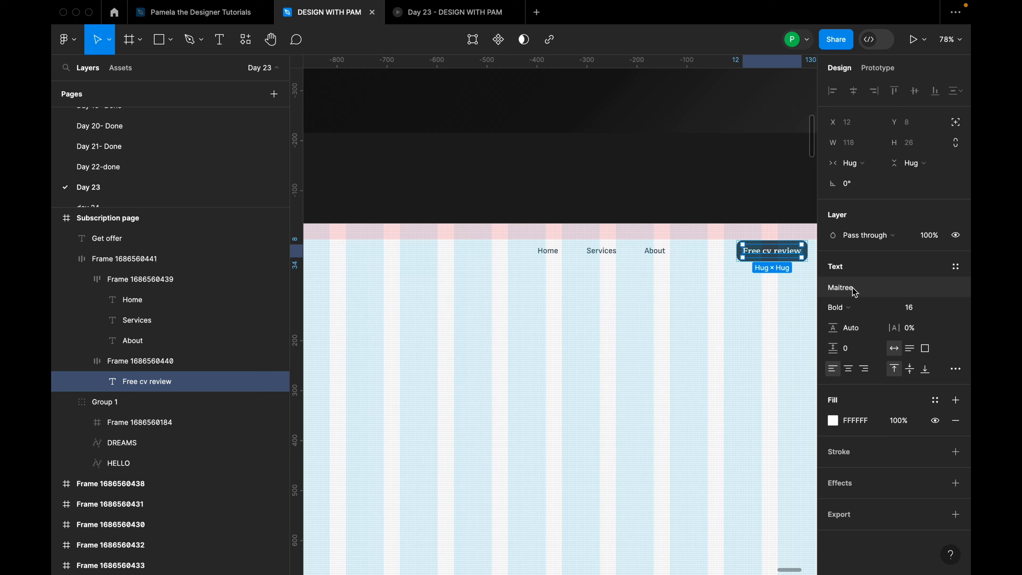
{"action": "key", "text": "f"}
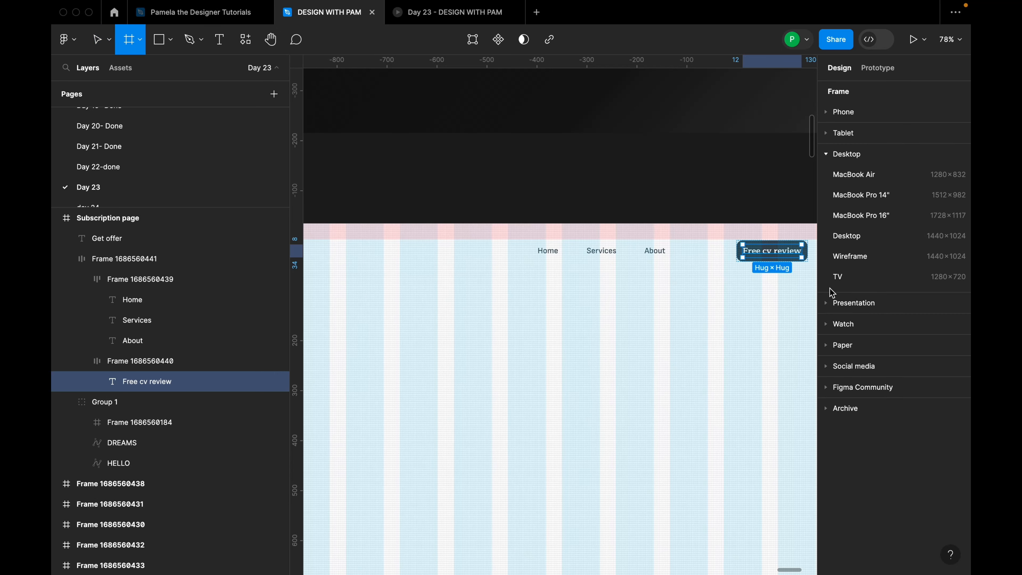
{"action": "left_click", "coordinate": [771, 253]}
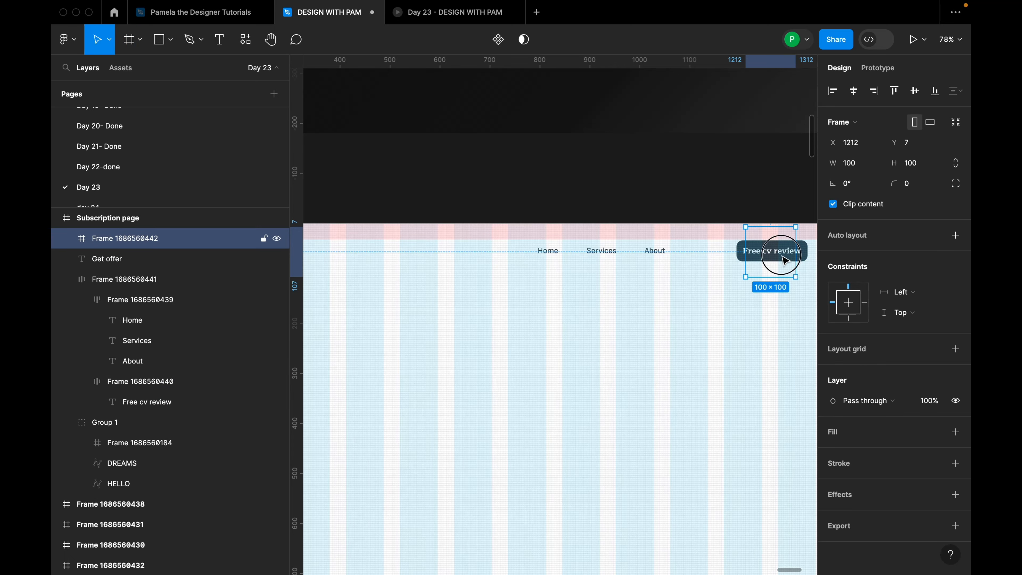
{"action": "left_click", "coordinate": [797, 331]}
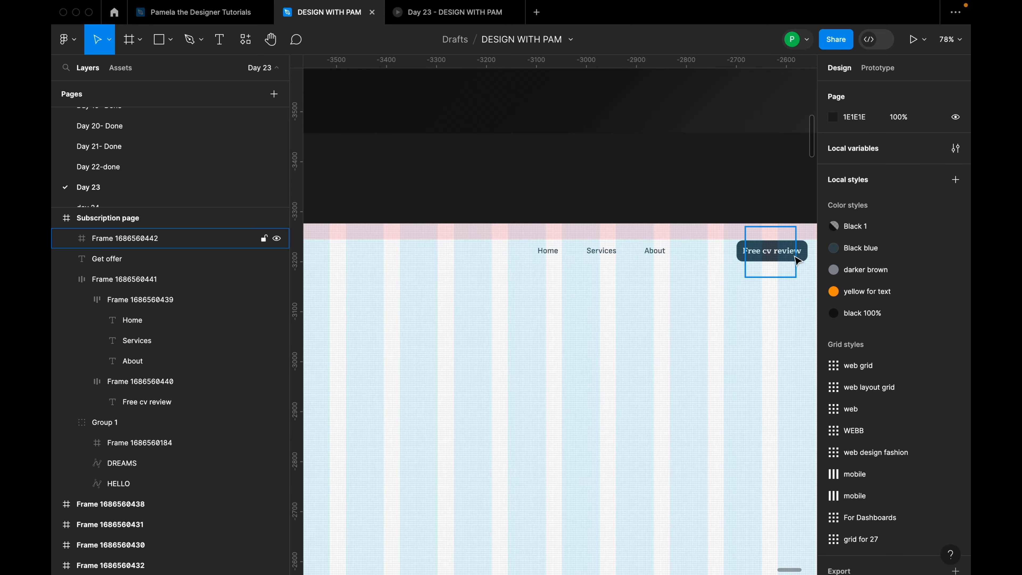
{"action": "left_click", "coordinate": [790, 269]}
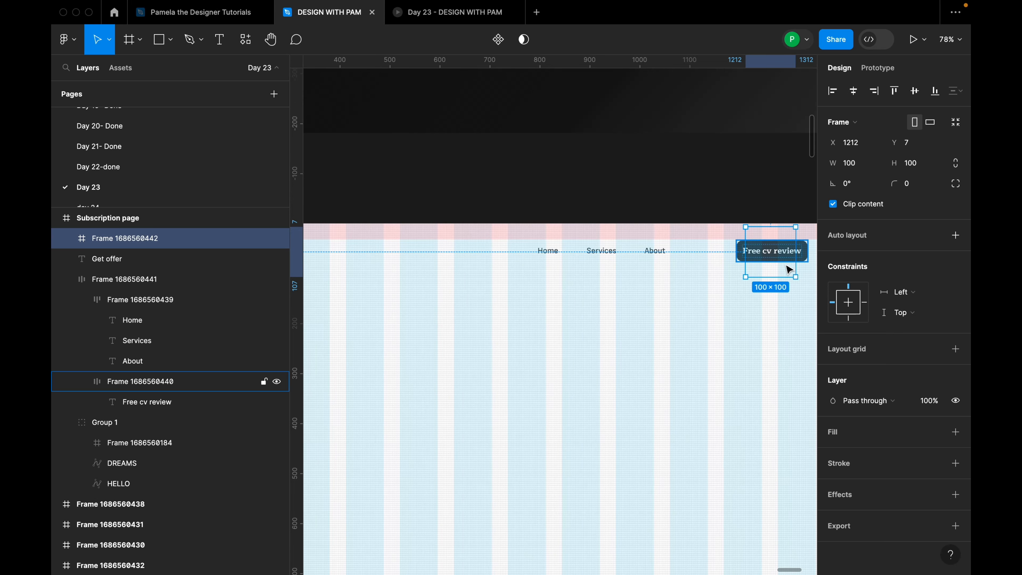
{"action": "key", "text": "ctrl+z"}
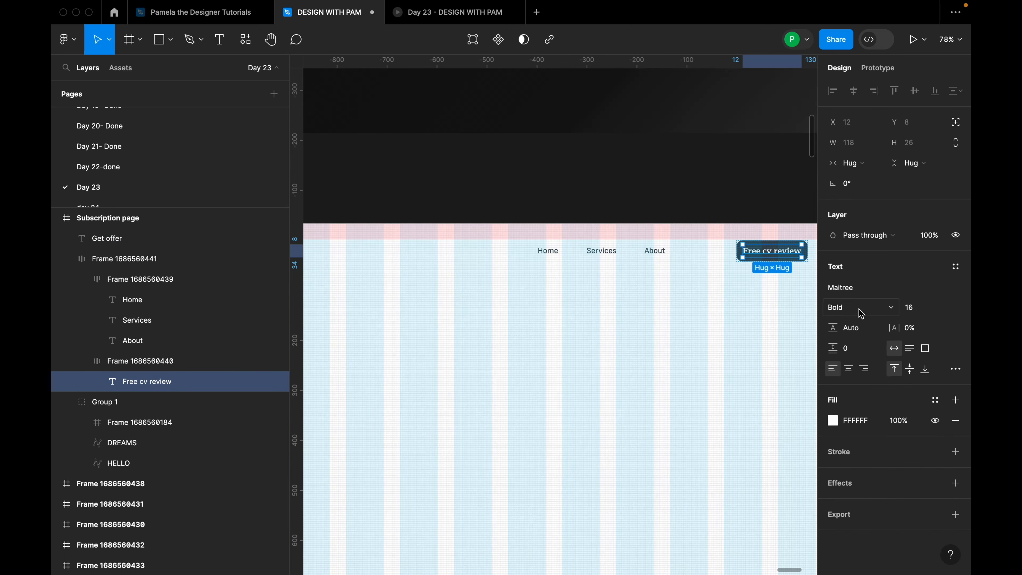
Change the font of the "Free cv review" button text to Sofia Sans
{"action": "left_click", "coordinate": [858, 293]}
{"action": "type", "text": "sof"}
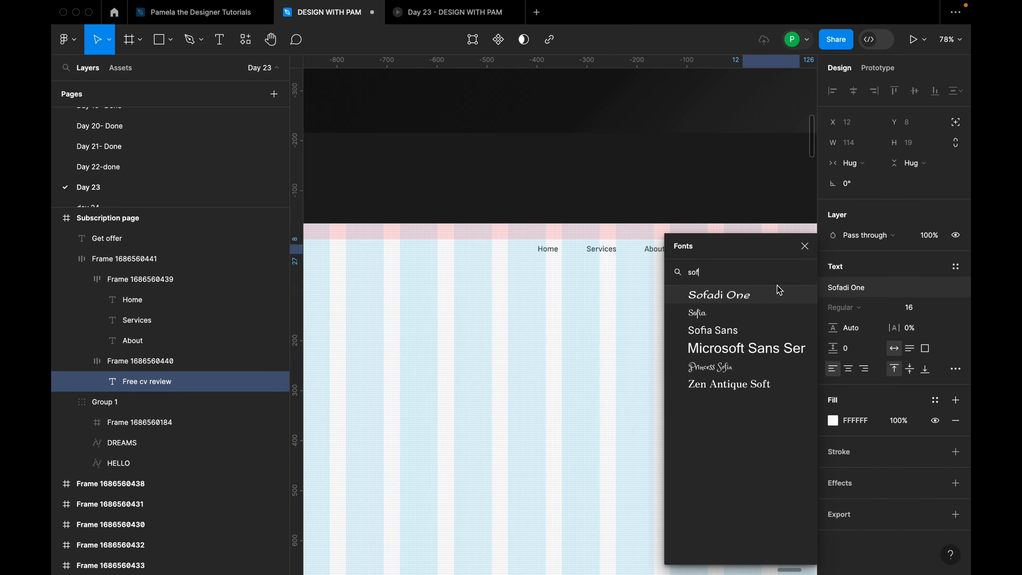
{"action": "left_click", "coordinate": [727, 330]}
{"action": "left_click", "coordinate": [725, 317]}
{"action": "scroll", "coordinate": [739, 306], "scroll_direction": "down", "scroll_amount": 5}
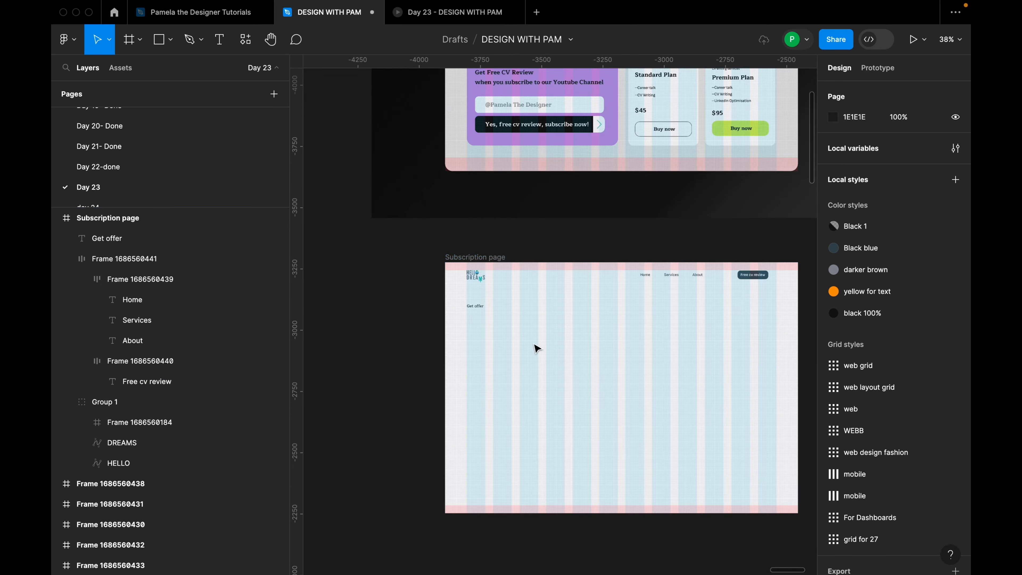
Change the font of the "Get offer" text below the logo to Sofia Sans
{"action": "scroll", "coordinate": [481, 305], "scroll_direction": "up", "scroll_amount": 5}
{"action": "left_click", "coordinate": [478, 322]}
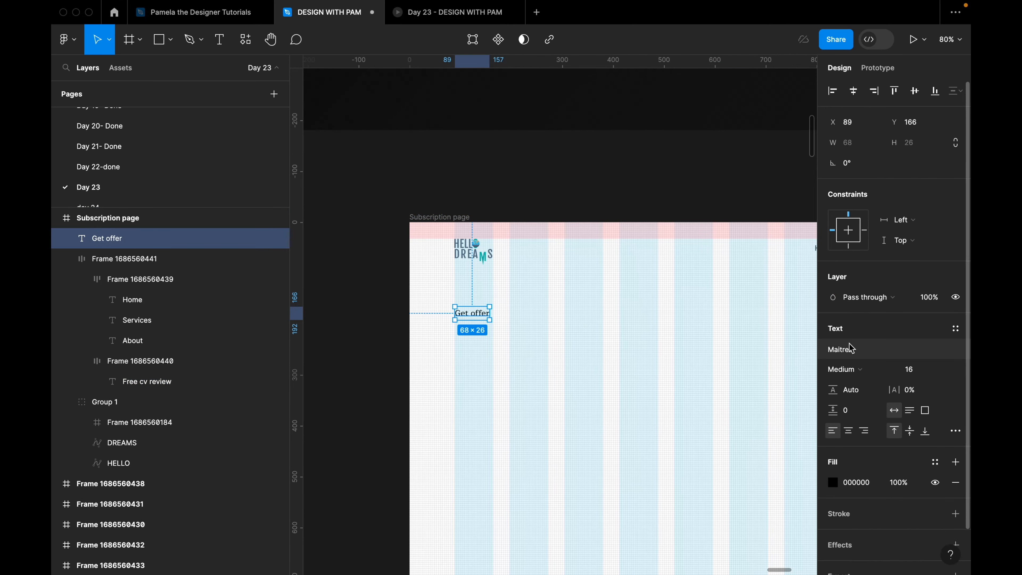
{"action": "left_click", "coordinate": [861, 349]}
{"action": "type", "text": "sof"}
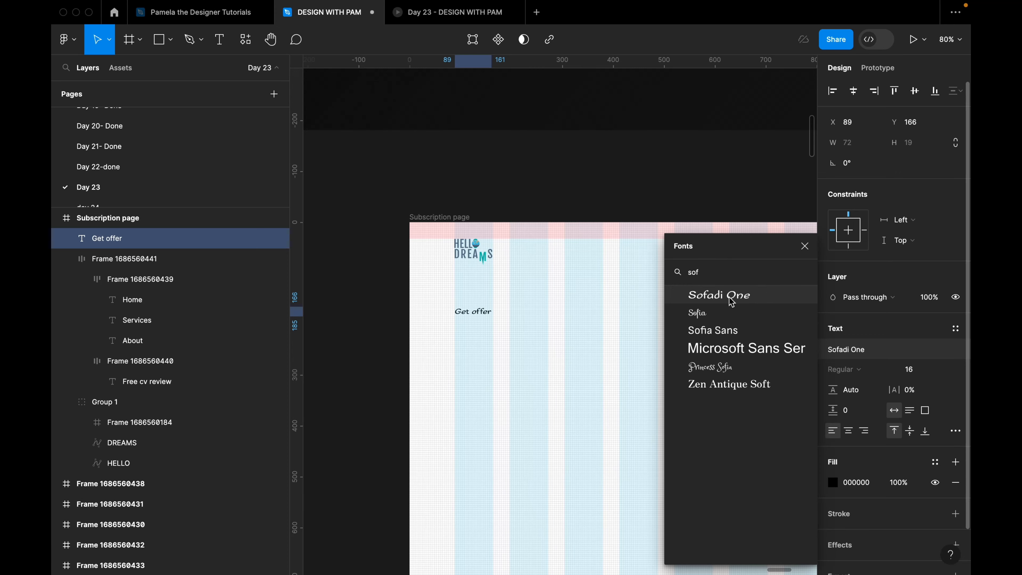
{"action": "left_click", "coordinate": [720, 330]}
Shift the "Get offer" text right and slightly down to X 121, Y 173, making room for a line before it
{"action": "scroll", "coordinate": [414, 310], "scroll_direction": "up", "scroll_amount": 5}
{"action": "left_click", "coordinate": [587, 330]}
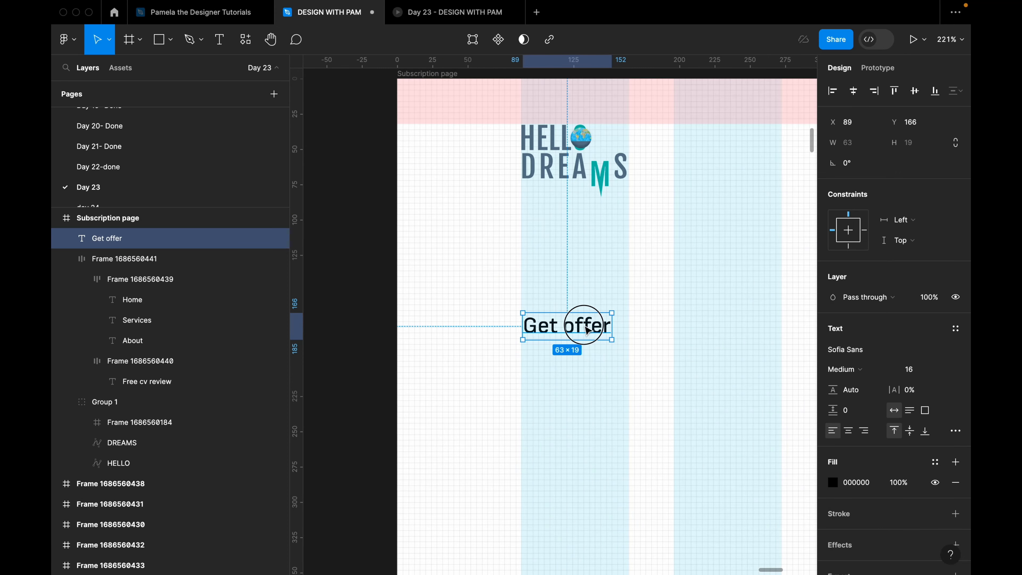
{"action": "left_click_drag", "start_coordinate": [587, 330], "coordinate": [631, 340]}
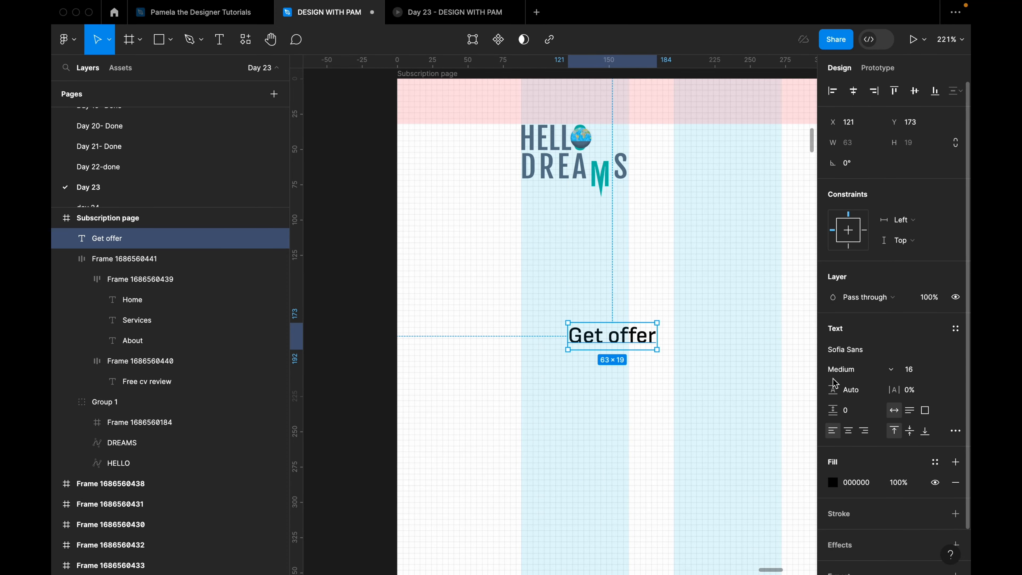
Draw a horizontal line about 36 px long just before the "Get offer" text, and nudge the text slightly upward
{"action": "left_click", "coordinate": [557, 364]}
{"action": "key", "text": "l"}
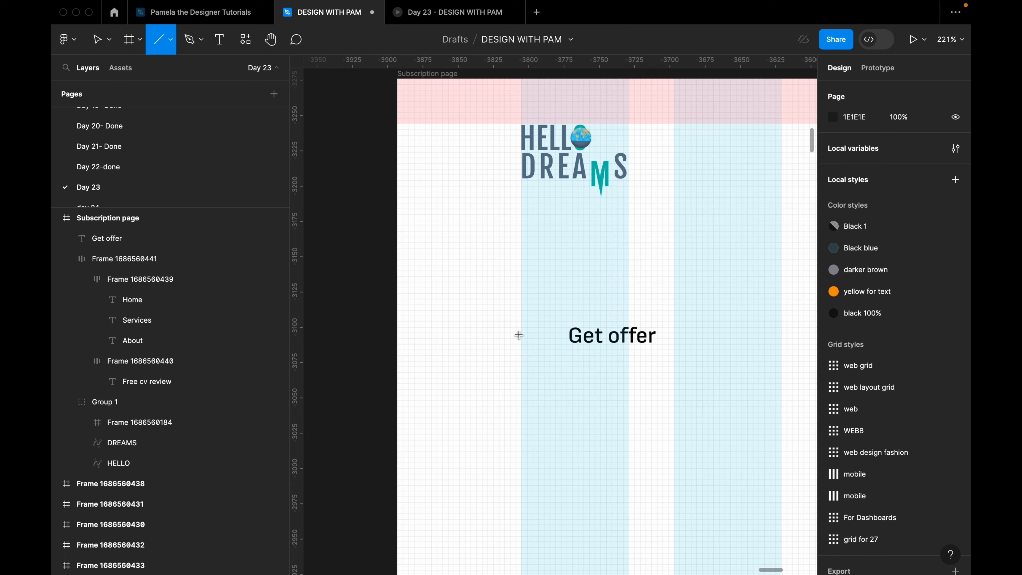
{"action": "left_click_drag", "start_coordinate": [519, 335], "coordinate": [618, 338]}
{"action": "left_click", "coordinate": [624, 341]}
{"action": "left_click", "coordinate": [548, 337]}
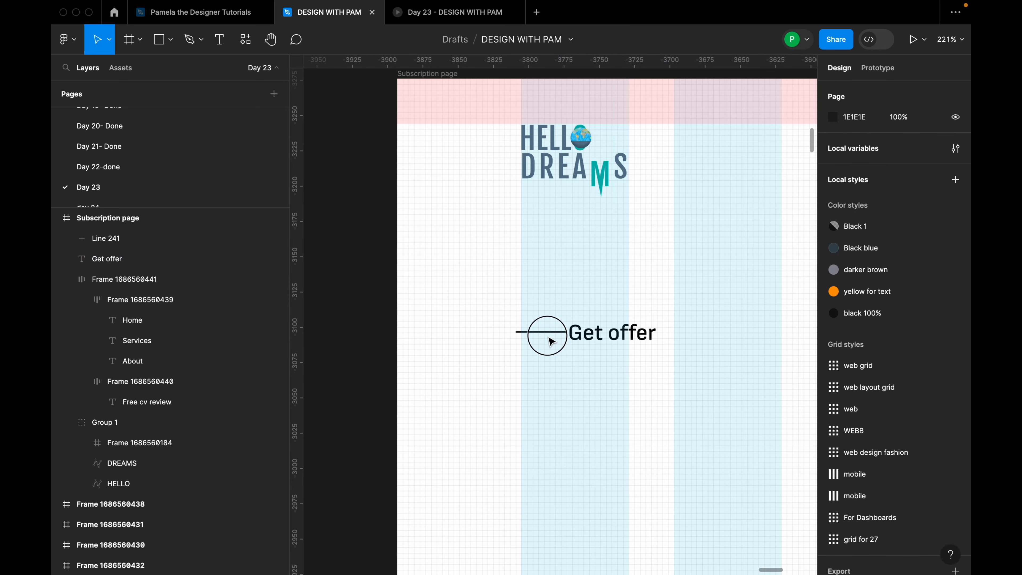
Move the line to X 88, Y 184 at the grid column's edge, and the "Get offer" text to X 124, Y 171
{"action": "left_click", "coordinate": [549, 333]}
{"action": "scroll", "coordinate": [612, 336], "scroll_direction": "up", "scroll_amount": 5}
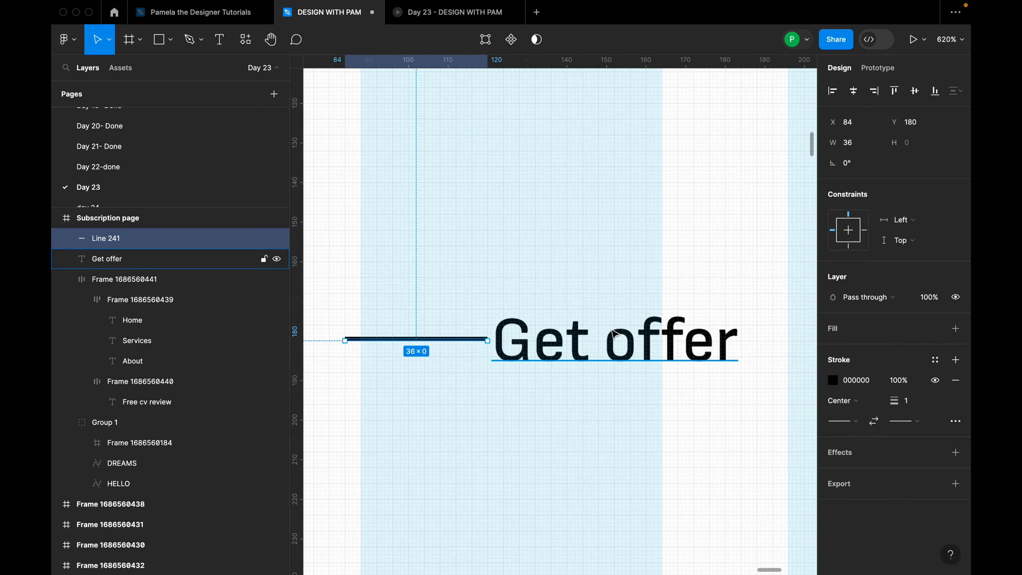
{"action": "left_click_drag", "start_coordinate": [457, 341], "coordinate": [469, 357]}
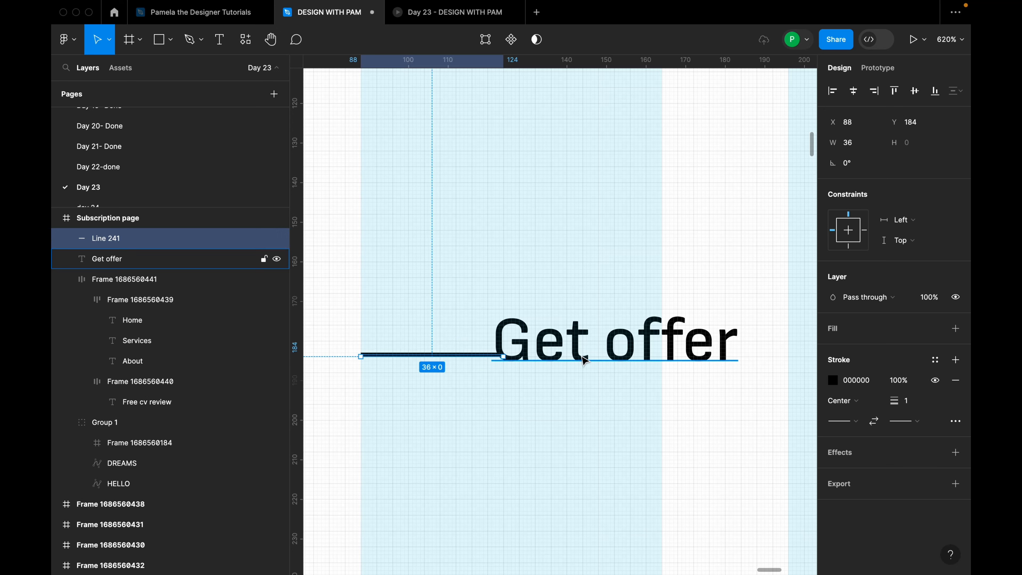
{"action": "left_click_drag", "start_coordinate": [559, 342], "coordinate": [586, 358]}
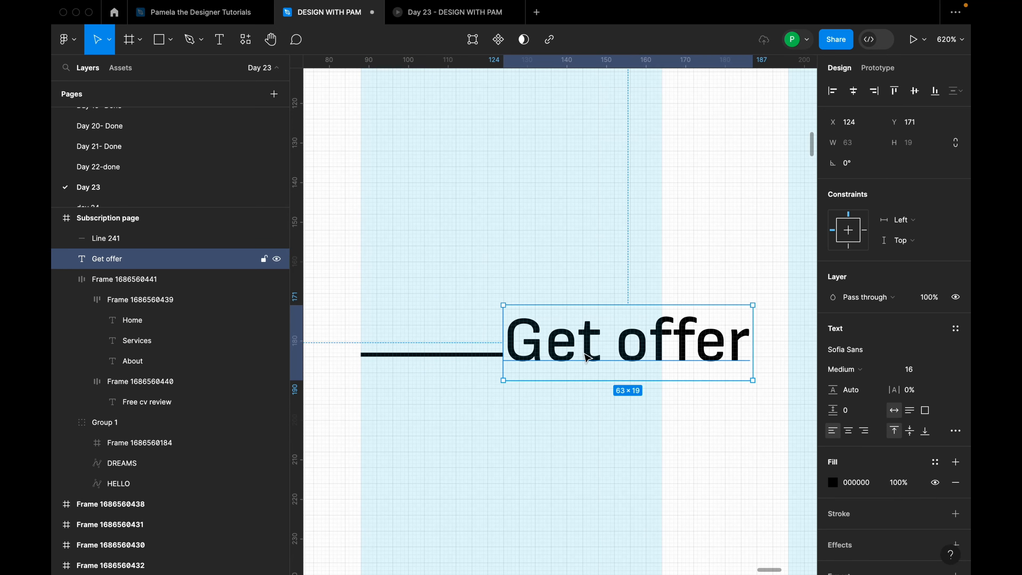
Try a horizontal auto layout with left-centre alignment on the line and the "Get offer" text, and remove it again
{"action": "left_click", "coordinate": [481, 354], "text": "shift"}
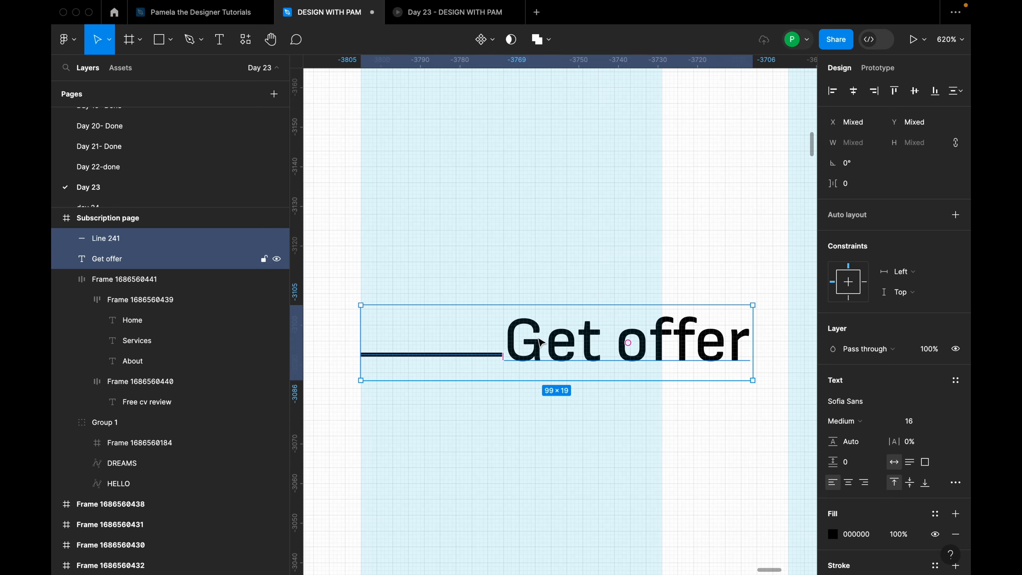
{"action": "key", "text": "shift+a"}
{"action": "left_click", "coordinate": [897, 290]}
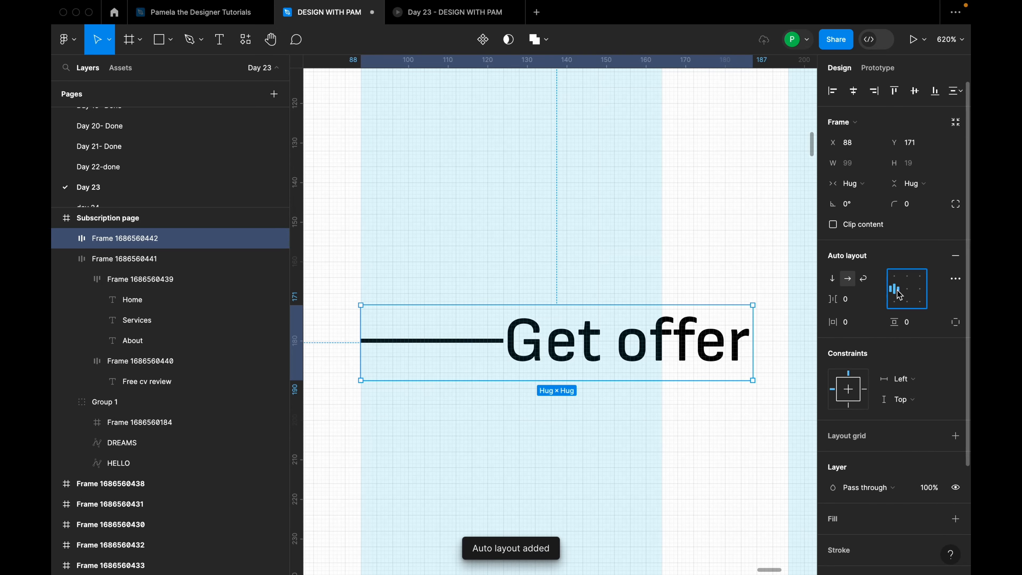
{"action": "left_click", "coordinate": [584, 404]}
{"action": "scroll", "coordinate": [534, 379], "scroll_direction": "down", "scroll_amount": 5}
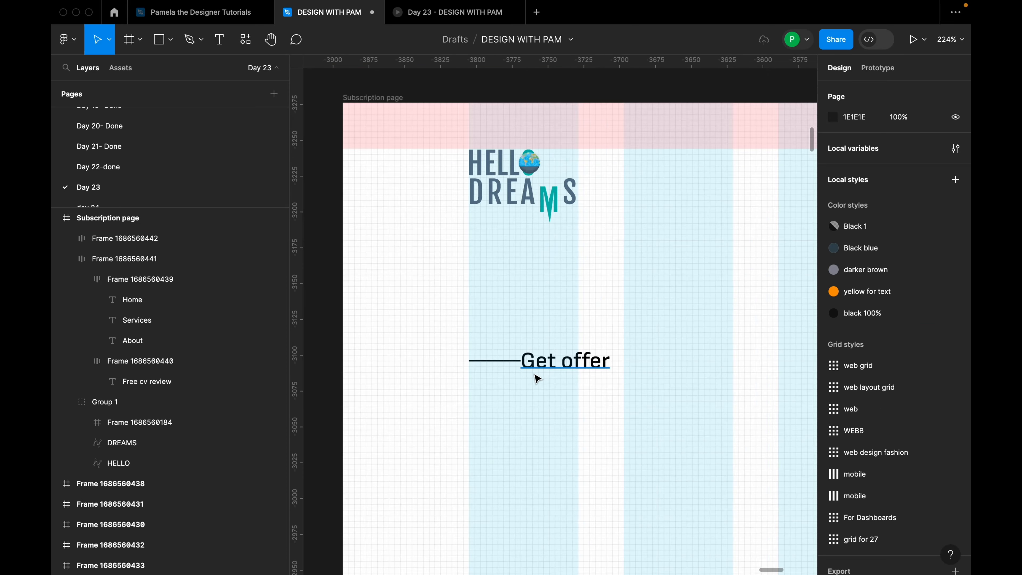
{"action": "scroll", "coordinate": [554, 379], "scroll_direction": "up", "scroll_amount": 5}
{"action": "left_click", "coordinate": [548, 375]}
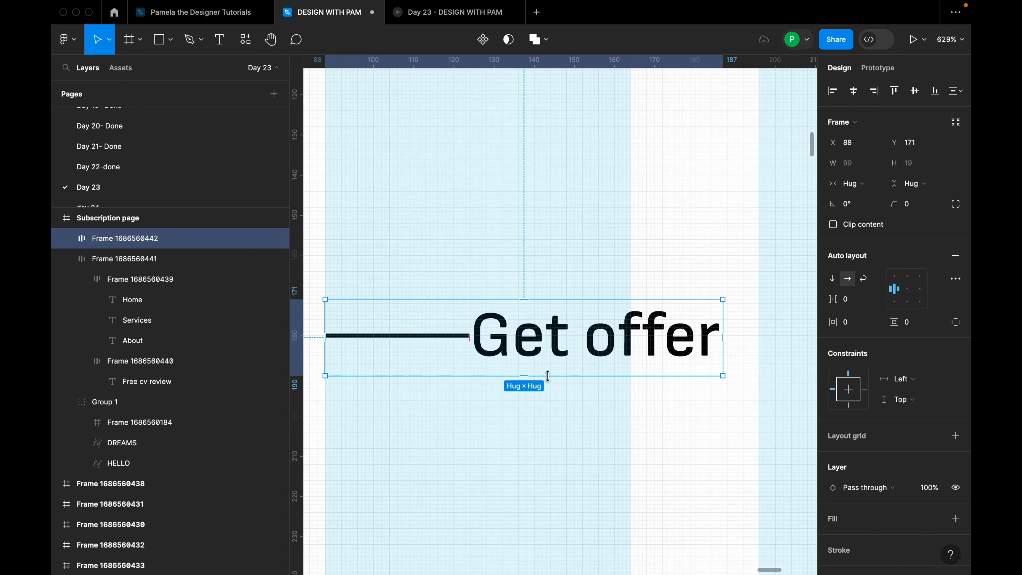
{"action": "key", "text": "shift+super+g"}
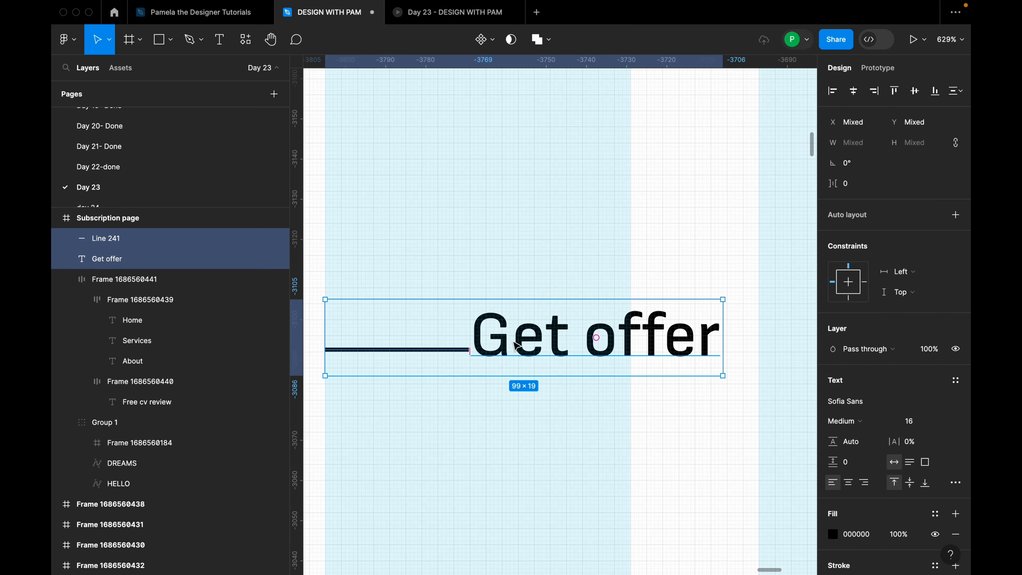
Combine the line and the "Get offer" text into one plain group
{"action": "right_click", "coordinate": [497, 348]}
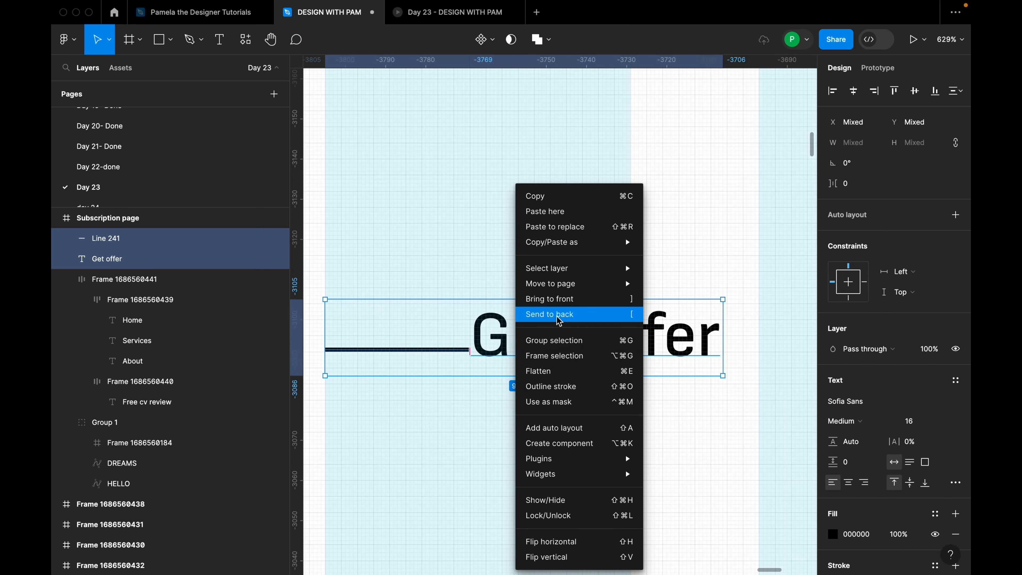
{"action": "left_click", "coordinate": [562, 343]}
{"action": "left_click", "coordinate": [566, 402]}
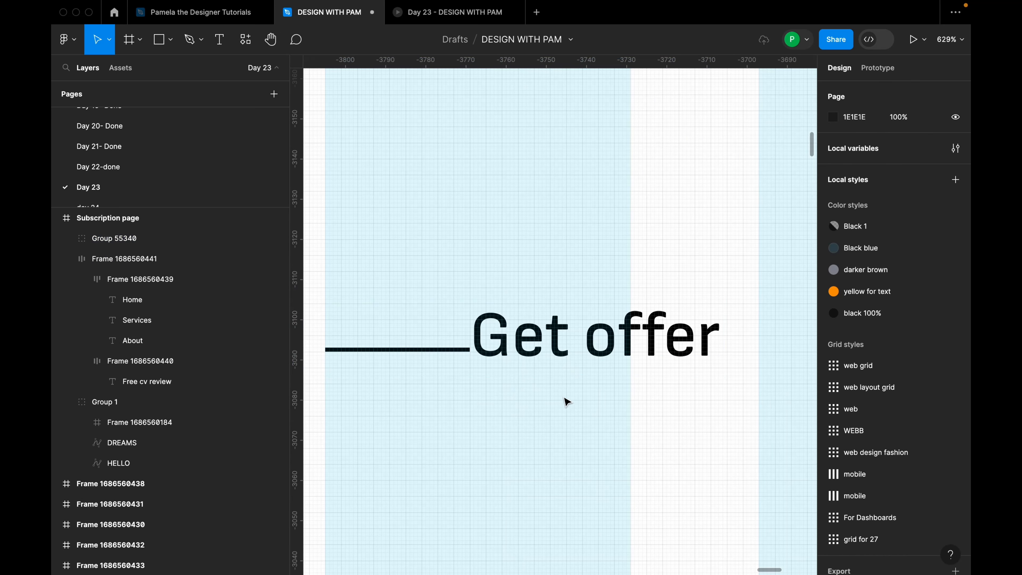
{"action": "scroll", "coordinate": [539, 393], "scroll_direction": "down", "scroll_amount": 5}
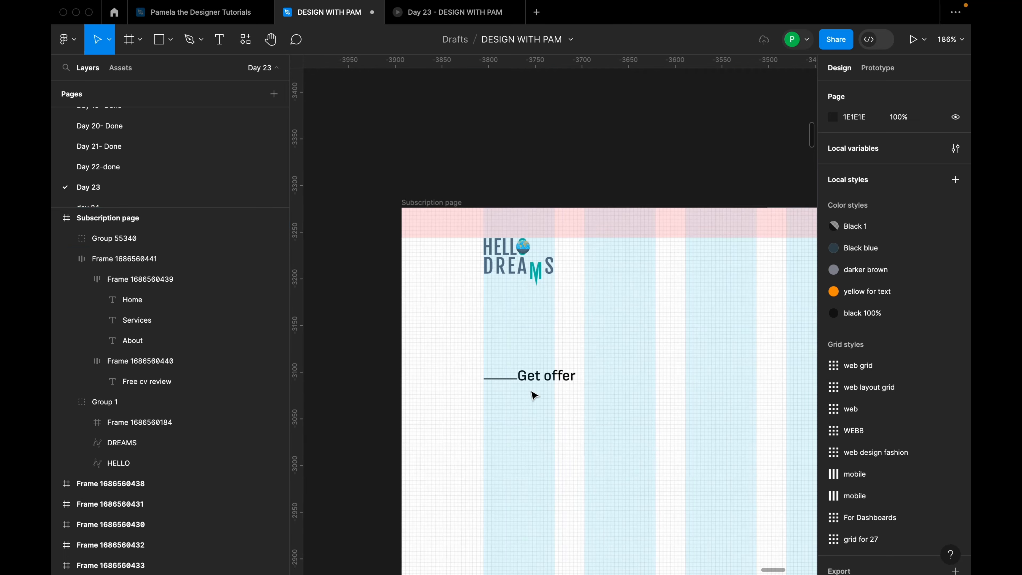
Apply the "Non black" colour to the fill of the "Get offer" group
{"action": "left_click", "coordinate": [546, 376]}
{"action": "scroll", "coordinate": [936, 346], "scroll_direction": "down", "scroll_amount": 2}
{"action": "left_click", "coordinate": [934, 299]}
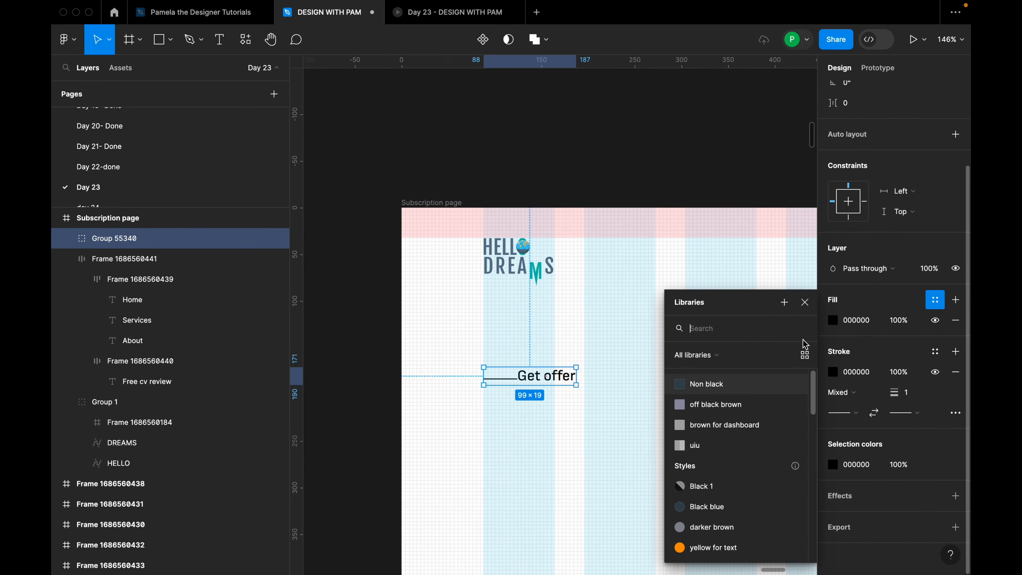
{"action": "left_click", "coordinate": [704, 382]}
{"action": "left_click", "coordinate": [648, 408]}
{"action": "scroll", "coordinate": [537, 370], "scroll_direction": "down", "scroll_amount": 3, "text": "ctrl"}
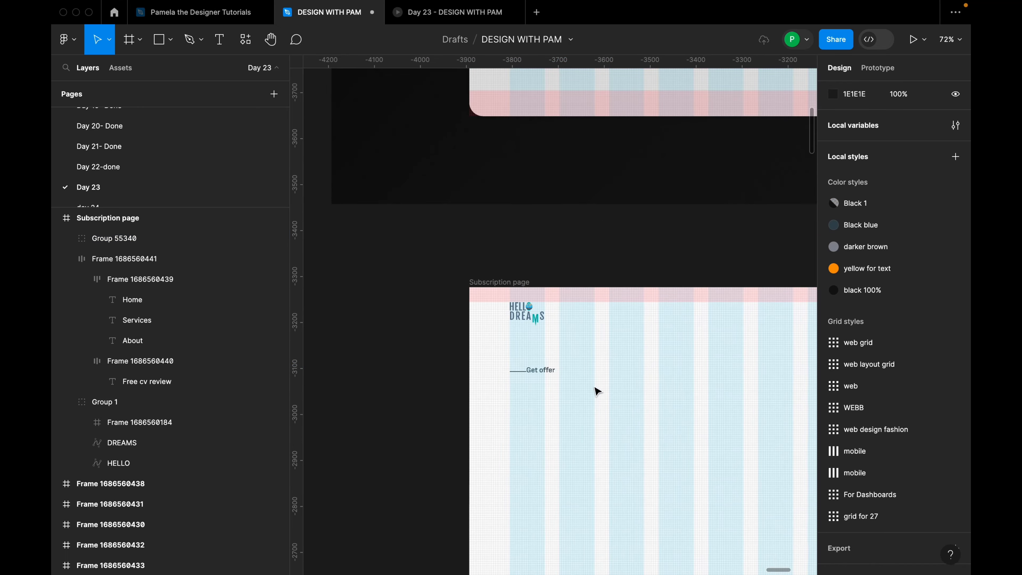
Add the text "CV Writing & LinkedIn Optimisation Services" below "Get offer" on the Subscription page
{"action": "left_click_drag", "start_coordinate": [674, 412], "coordinate": [635, 375]}
{"action": "scroll", "coordinate": [514, 352], "scroll_direction": "down", "scroll_amount": 3, "text": "ctrl"}
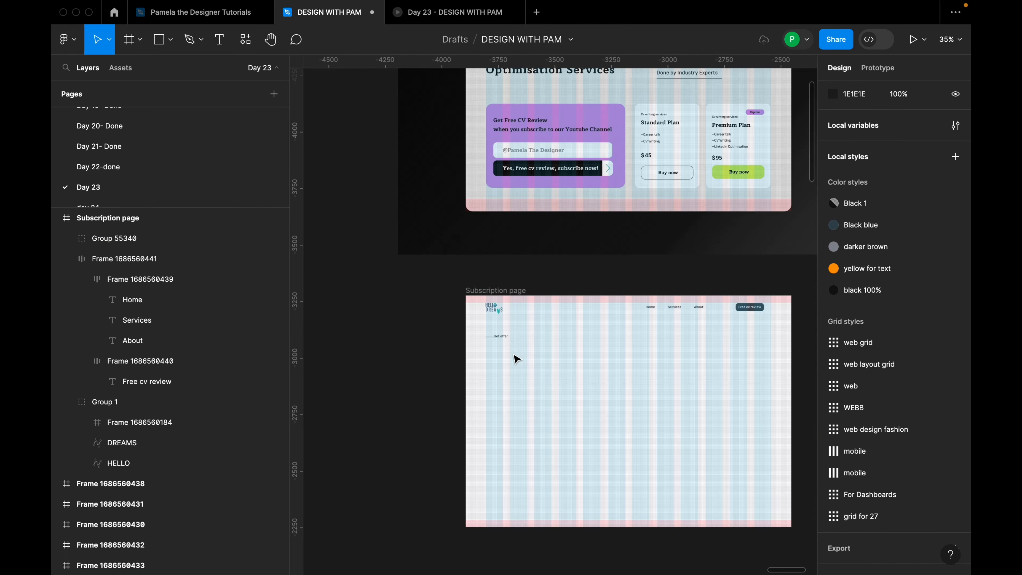
{"action": "scroll", "coordinate": [517, 358], "scroll_direction": "up", "scroll_amount": 1, "text": "ctrl"}
{"action": "key", "text": "t"}
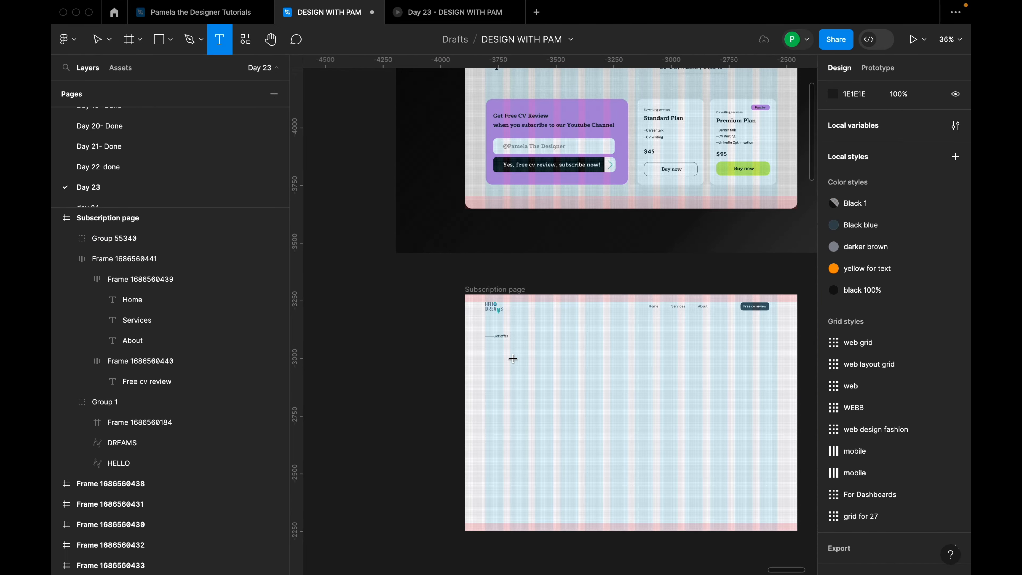
{"action": "left_click", "coordinate": [506, 360]}
{"action": "scroll", "coordinate": [528, 396], "scroll_direction": "up", "scroll_amount": 5}
{"action": "scroll", "coordinate": [528, 397], "scroll_direction": "up", "scroll_amount": 1, "text": "ctrl"}
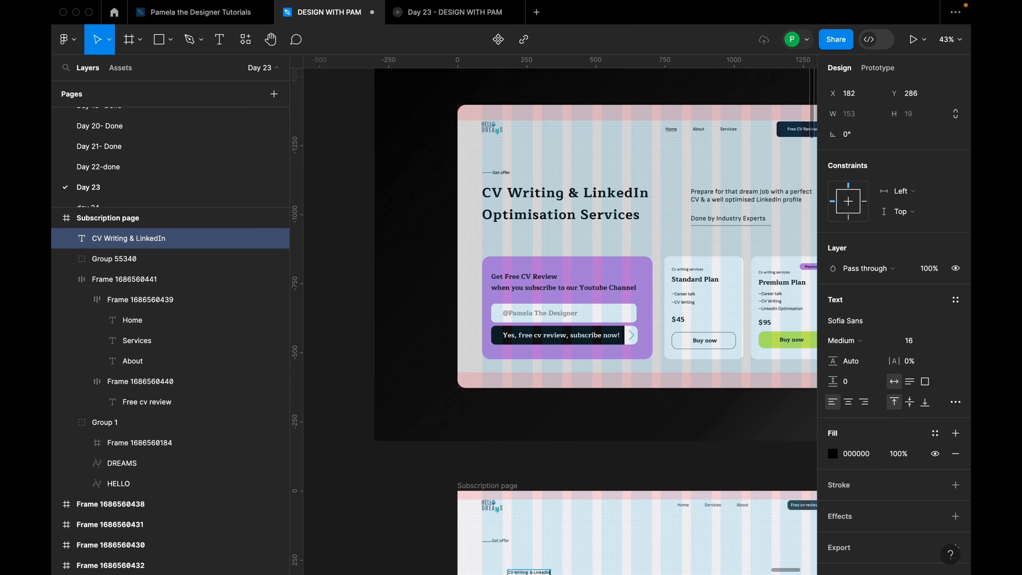
{"action": "type", "text": "Optimisation Services"}
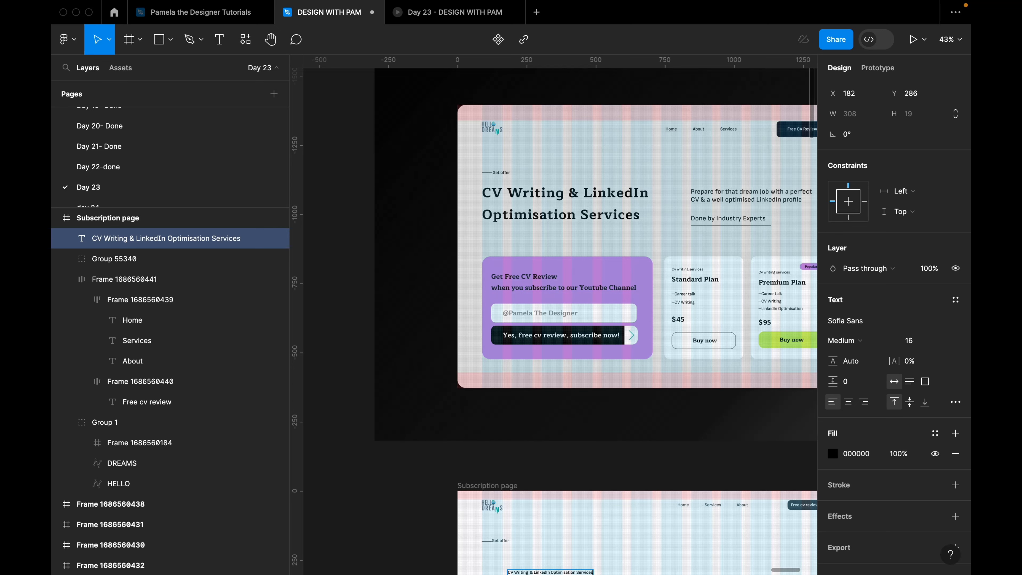
{"action": "scroll", "coordinate": [597, 483], "scroll_direction": "down", "scroll_amount": 8}
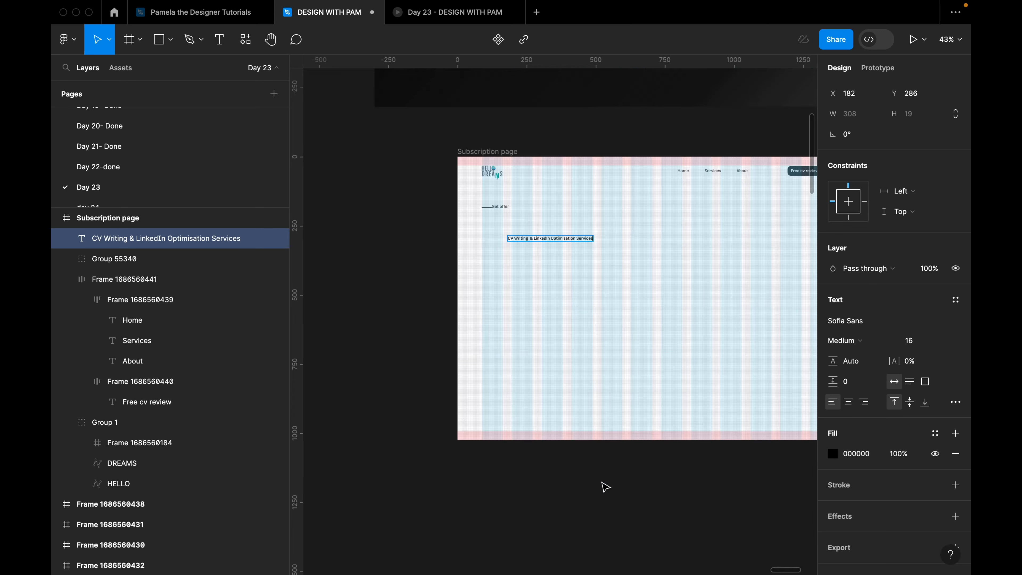
{"action": "scroll", "coordinate": [584, 258], "scroll_direction": "up", "scroll_amount": 6}
{"action": "key", "text": "Escape"}
{"action": "scroll", "coordinate": [604, 265], "scroll_direction": "down", "scroll_amount": 3}
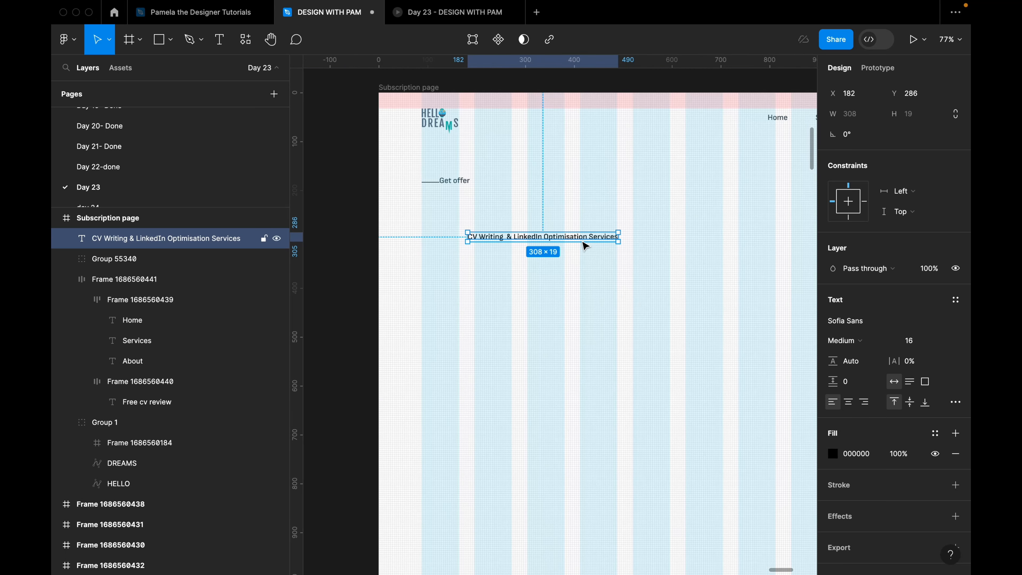
Place the heading at X 88, Y 300 and set its font to Maitree at size 48
{"action": "left_click", "coordinate": [857, 326]}
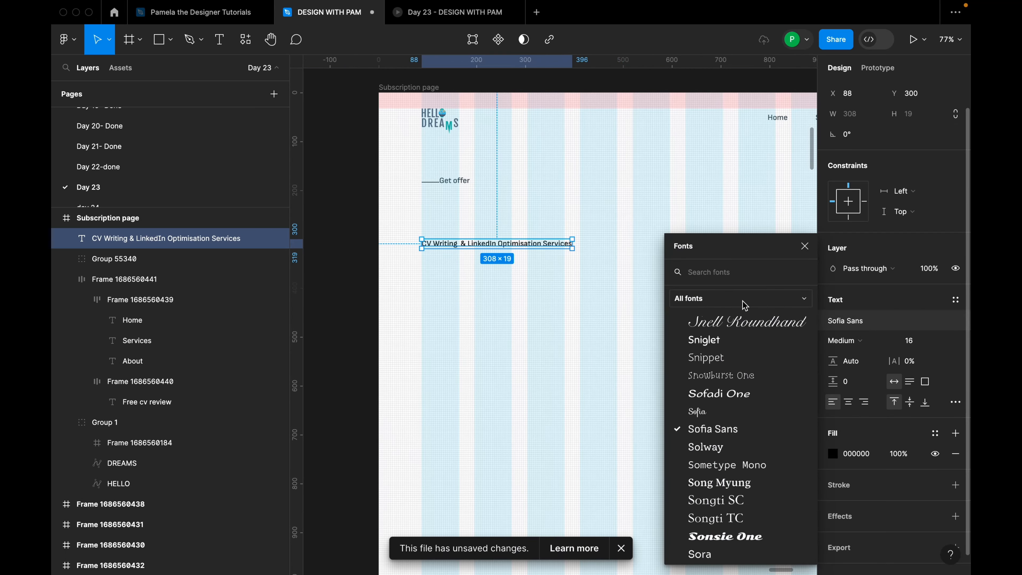
{"action": "type", "text": "maitr"}
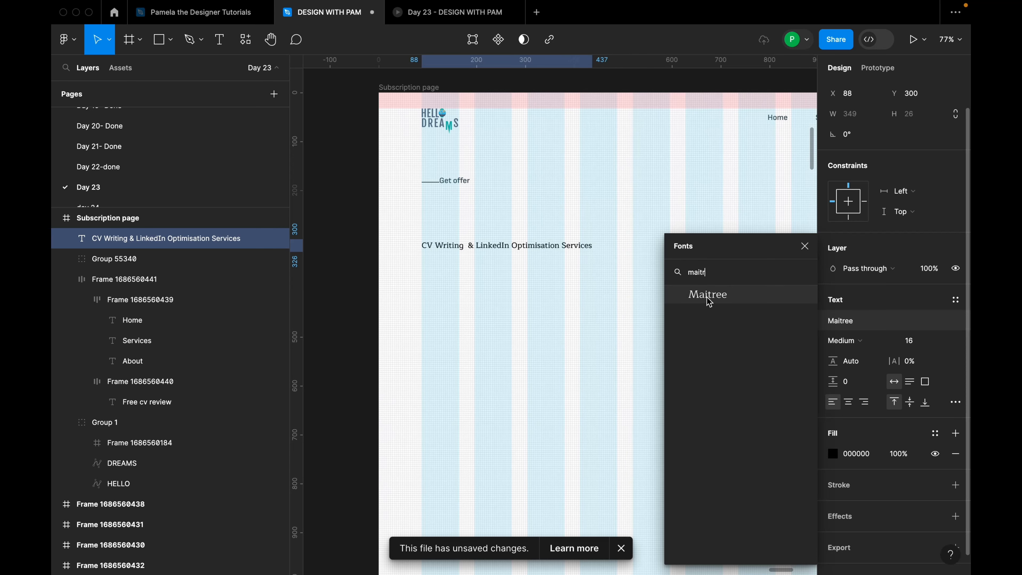
{"action": "left_click", "coordinate": [707, 296]}
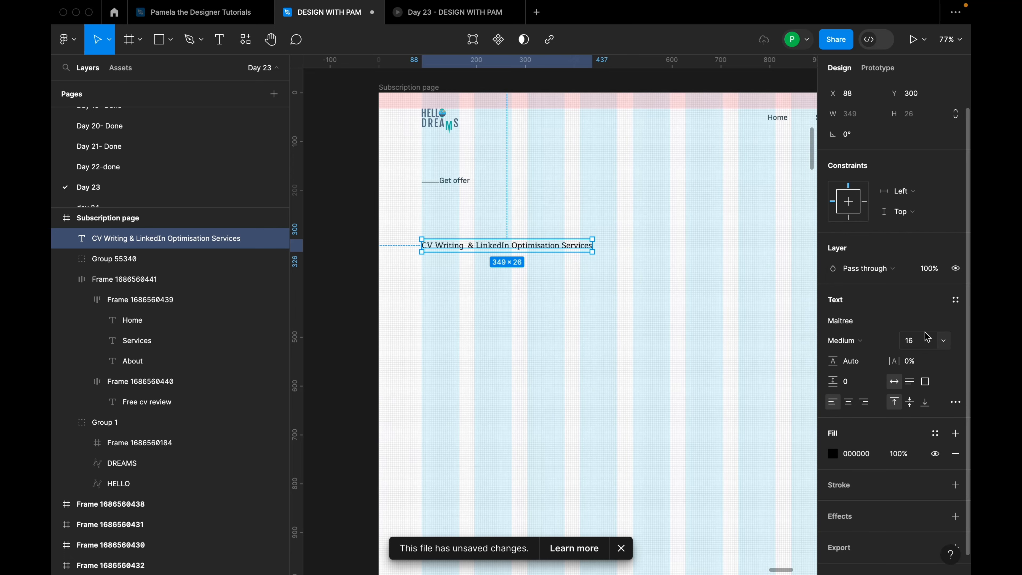
{"action": "left_click", "coordinate": [943, 340]}
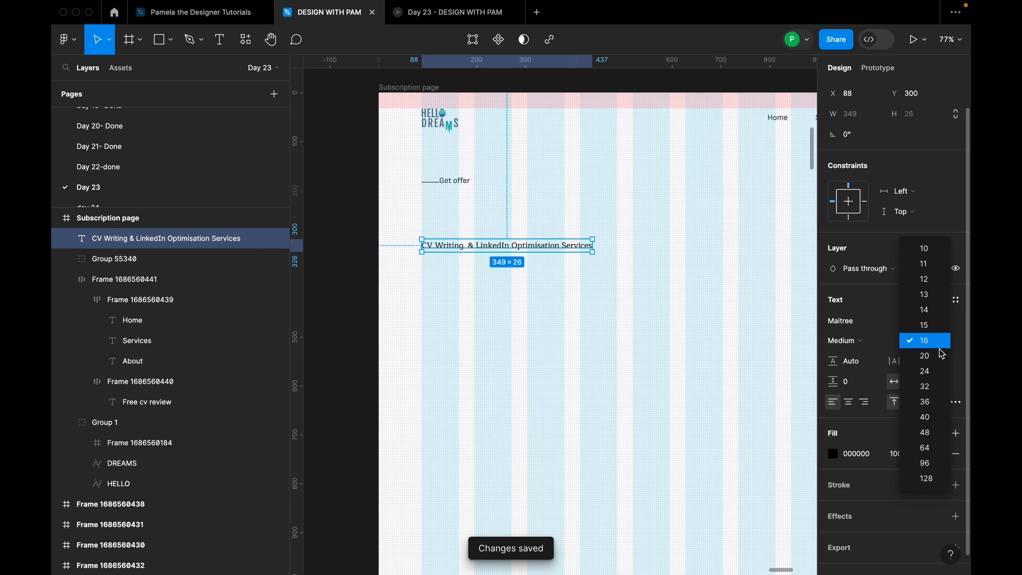
{"action": "left_click", "coordinate": [925, 431]}
Narrow the heading's text box to 540 px so it wraps onto two lines
{"action": "scroll", "coordinate": [547, 259], "scroll_direction": "down", "scroll_amount": 5}
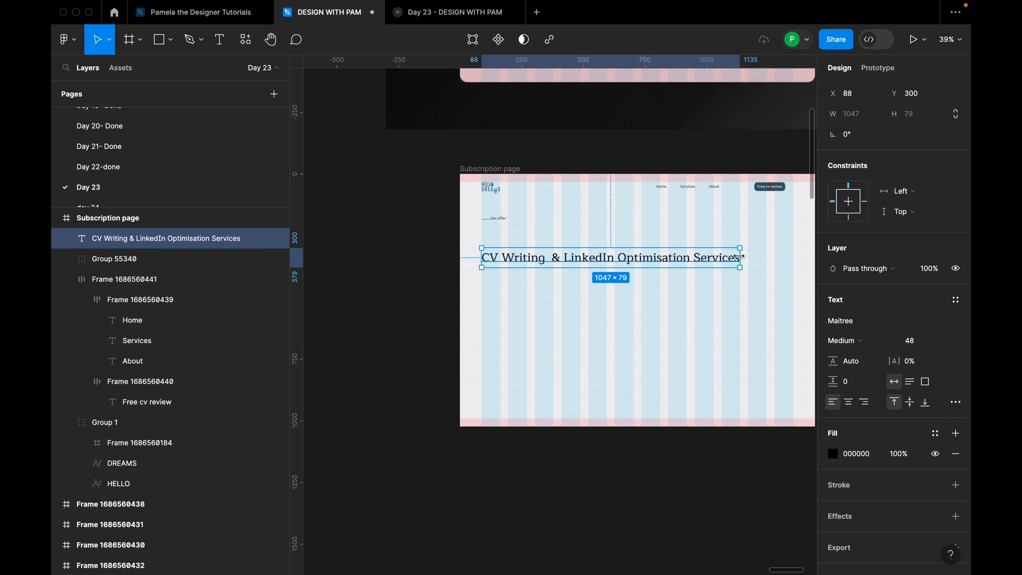
{"action": "left_click_drag", "start_coordinate": [740, 258], "coordinate": [616, 259]}
{"action": "scroll", "coordinate": [612, 259], "scroll_direction": "up", "scroll_amount": 6}
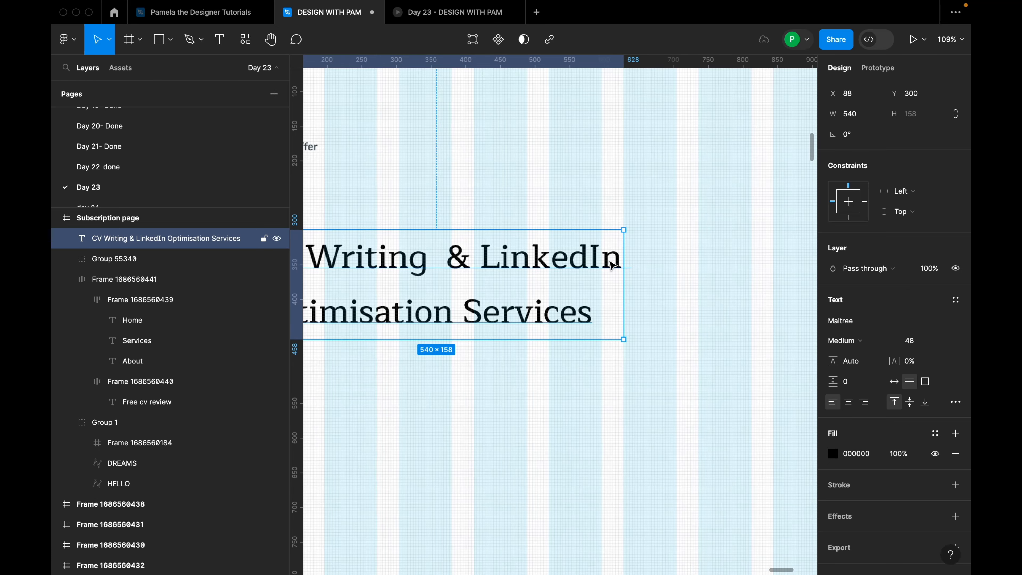
Set the heading's weight to SemiBold and widen its text box to 580 px
{"action": "scroll", "coordinate": [644, 266], "scroll_direction": "down", "scroll_amount": 3}
{"action": "left_click", "coordinate": [868, 345]}
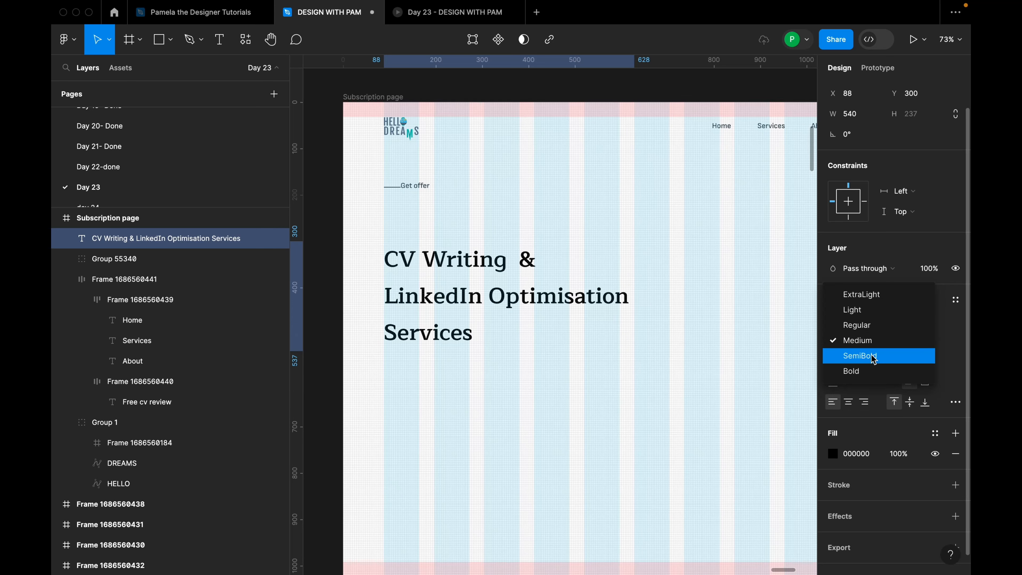
{"action": "left_click", "coordinate": [873, 357]}
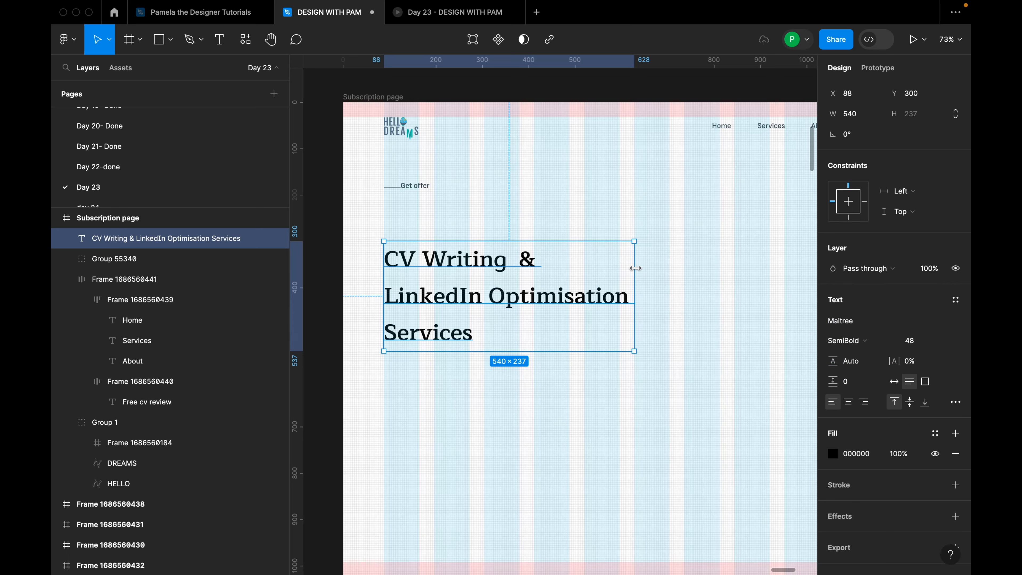
{"action": "left_click_drag", "start_coordinate": [635, 268], "coordinate": [653, 266]}
{"action": "scroll", "coordinate": [610, 277], "scroll_direction": "down", "scroll_amount": 5}
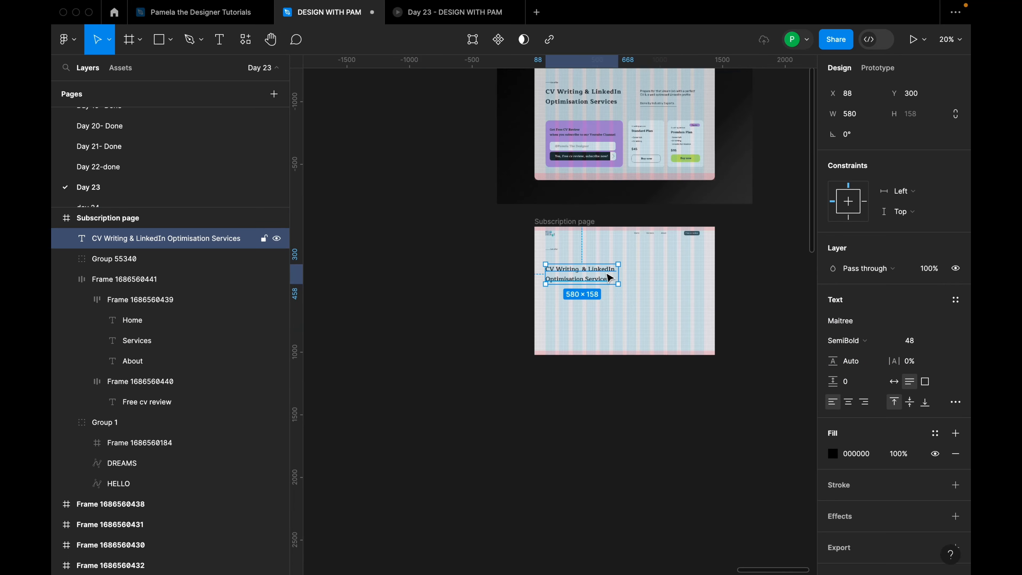
{"action": "scroll", "coordinate": [652, 287], "scroll_direction": "up", "scroll_amount": 1}
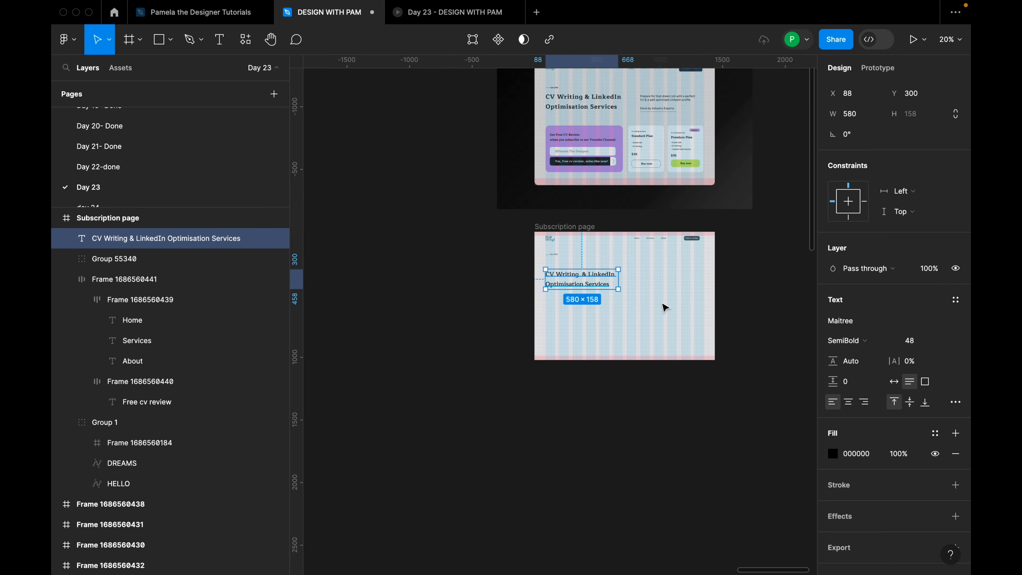
{"action": "scroll", "coordinate": [665, 308], "scroll_direction": "up", "scroll_amount": 5}
{"action": "scroll", "coordinate": [670, 299], "scroll_direction": "down", "scroll_amount": 2}
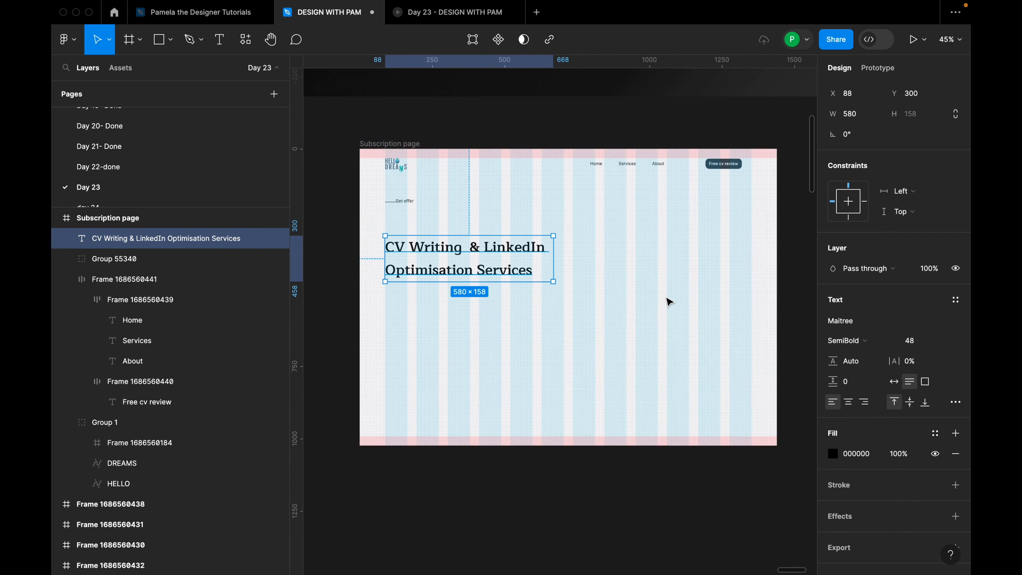
Apply the "Non black" colour to the heading's fill
{"action": "left_click", "coordinate": [487, 328]}
{"action": "scroll", "coordinate": [430, 302], "scroll_direction": "up", "scroll_amount": 3}
{"action": "left_click", "coordinate": [468, 252]}
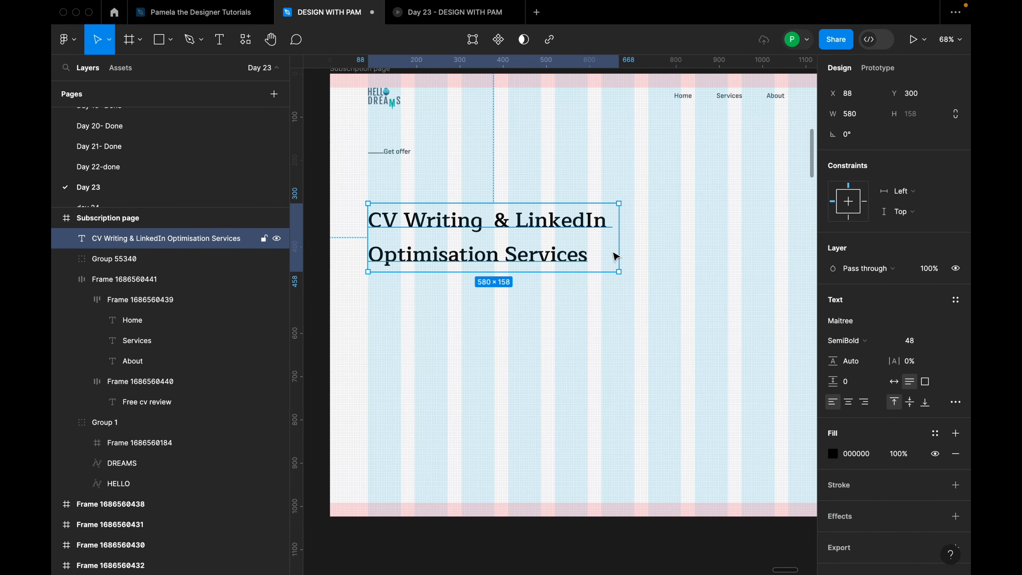
{"action": "left_click", "coordinate": [934, 432]}
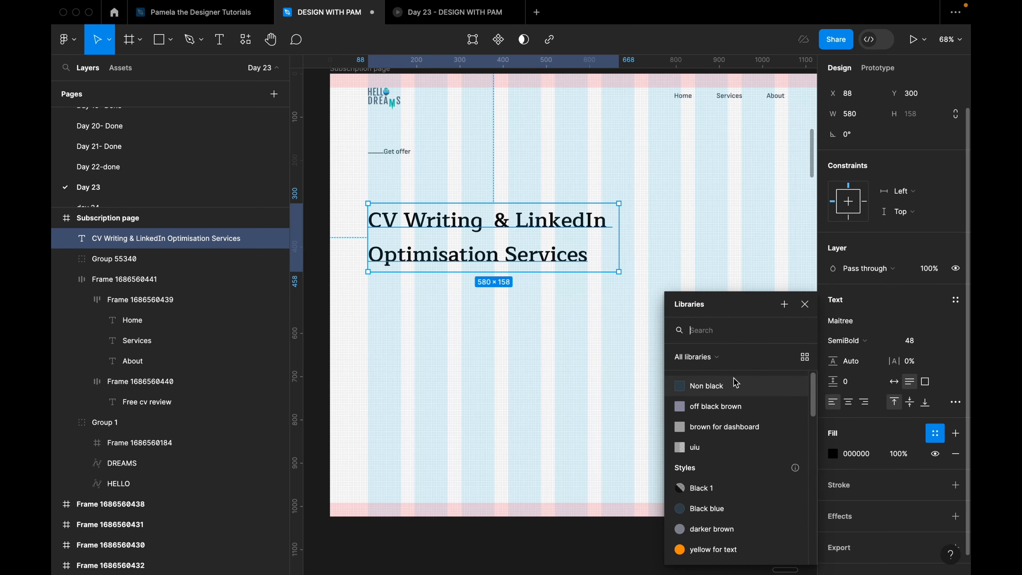
{"action": "left_click", "coordinate": [736, 384]}
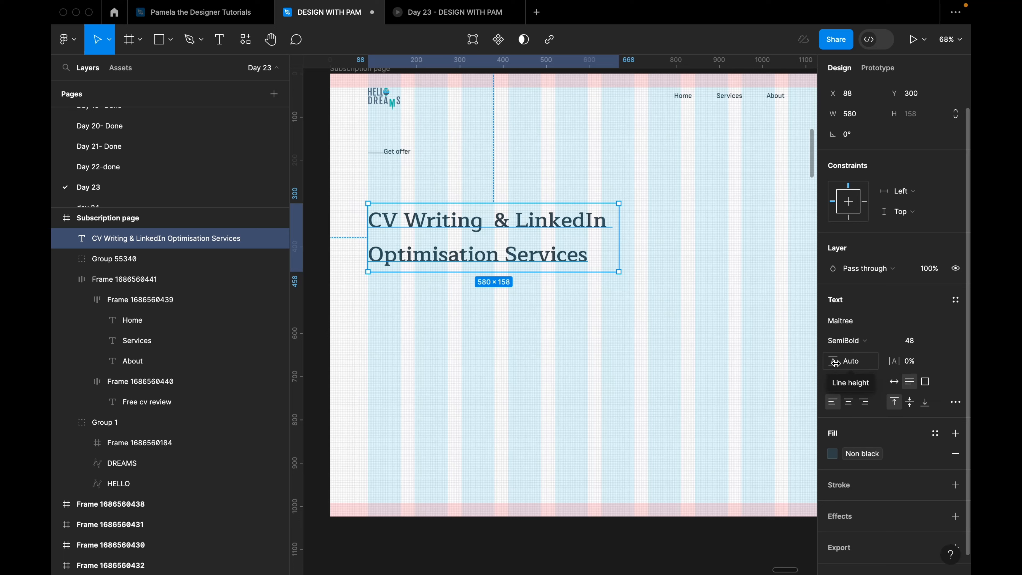
Set the heading's line height to 164.6% and its letter spacing to 5%
{"action": "left_click_drag", "start_coordinate": [835, 362], "coordinate": [845, 363]}
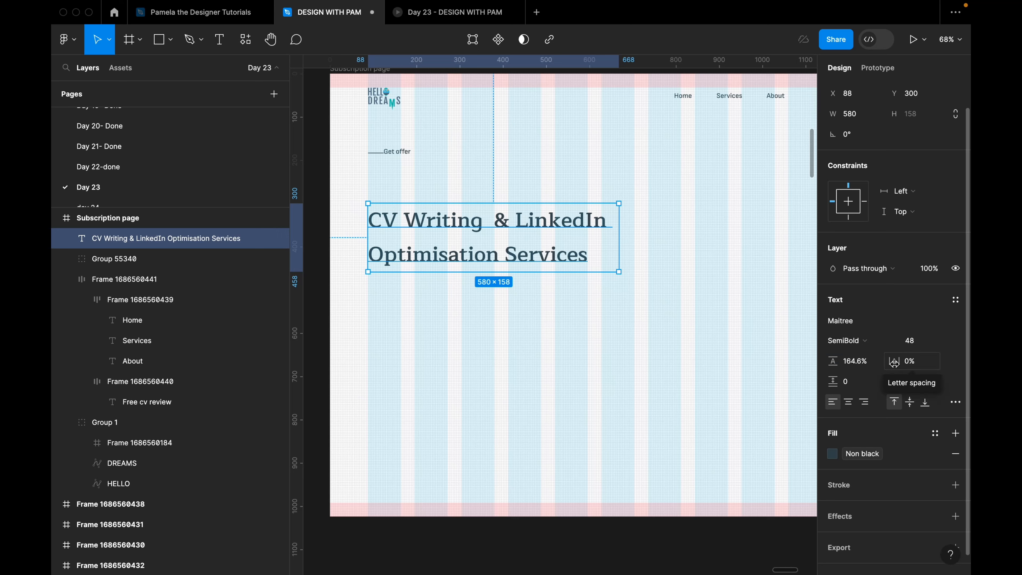
{"action": "left_click_drag", "start_coordinate": [894, 363], "coordinate": [900, 363]}
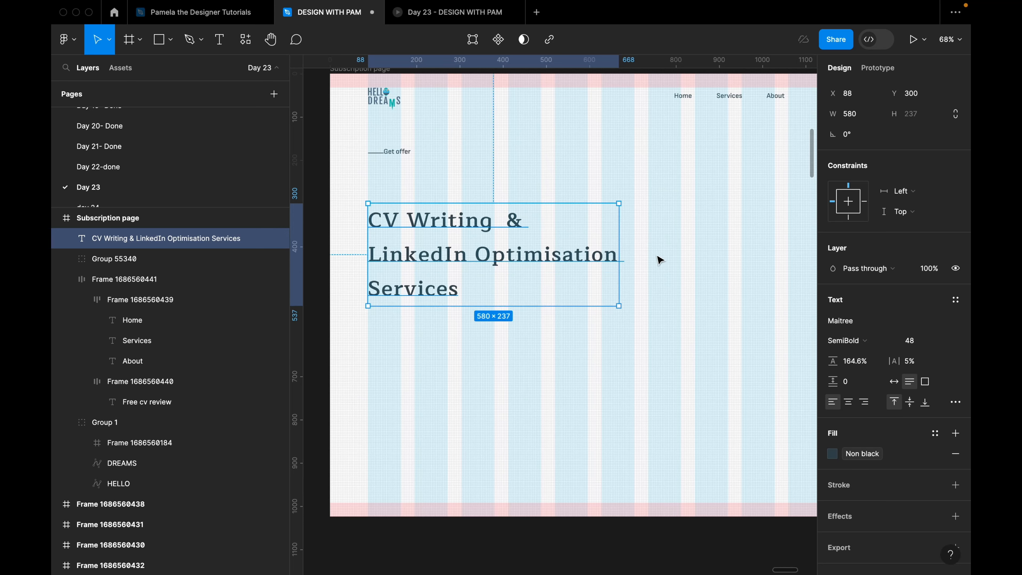
Widen the heading's text box to 616 px to fit the two-line wrap
{"action": "left_click_drag", "start_coordinate": [619, 236], "coordinate": [634, 237]}
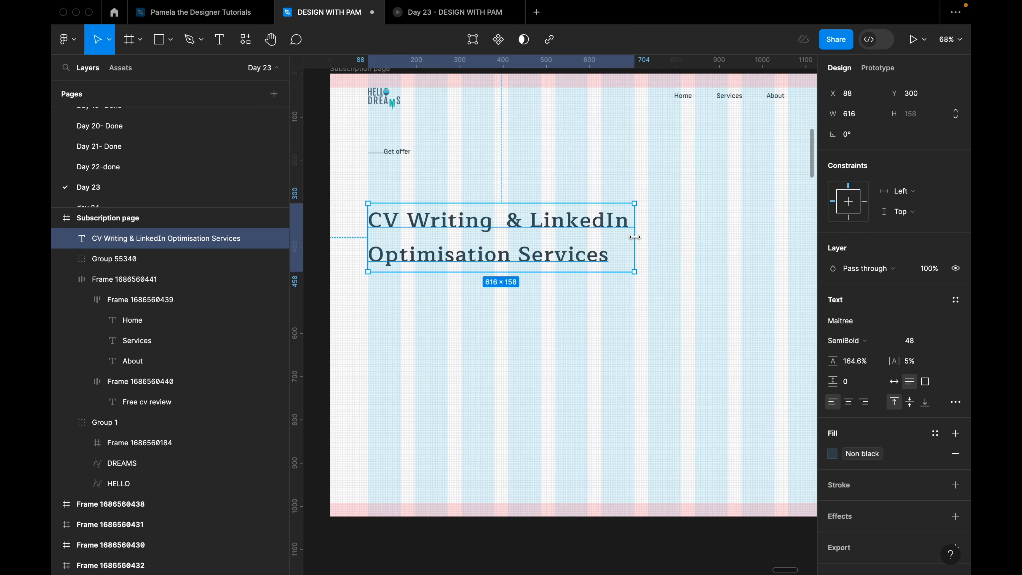
{"action": "left_click", "coordinate": [576, 288]}
{"action": "left_click", "coordinate": [500, 252]}
{"action": "scroll", "coordinate": [353, 231], "scroll_direction": "up", "scroll_amount": 5}
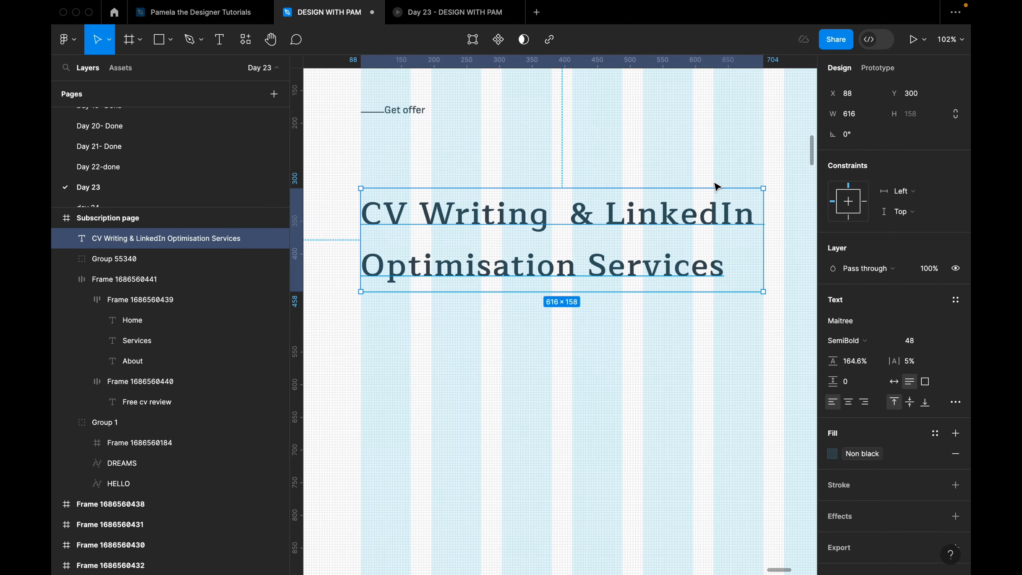
{"action": "scroll", "coordinate": [579, 250], "scroll_direction": "down", "scroll_amount": 5}
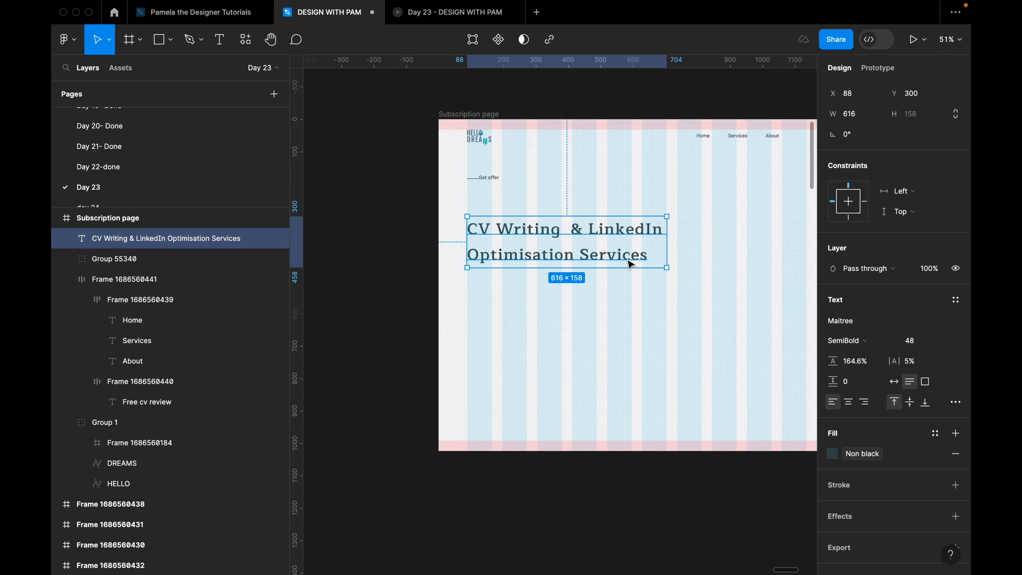
{"action": "scroll", "coordinate": [630, 264], "scroll_direction": "up", "scroll_amount": 2}
{"action": "scroll", "coordinate": [631, 265], "scroll_direction": "down", "scroll_amount": 4}
{"action": "scroll", "coordinate": [569, 219], "scroll_direction": "up", "scroll_amount": 2}
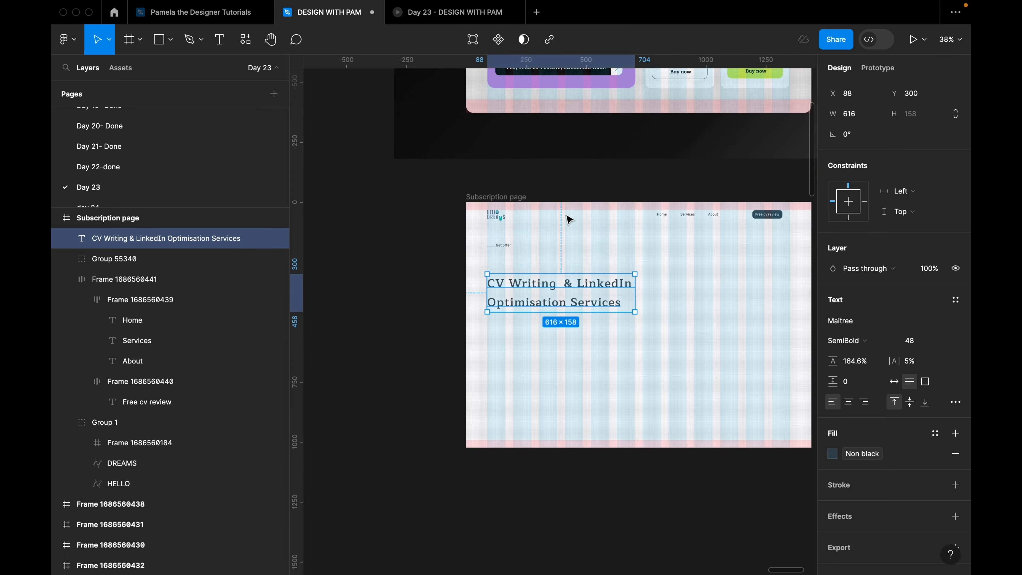
Combine the "Get offer" group and the heading in a vertical auto layout with 24 px spacing
{"action": "scroll", "coordinate": [564, 250], "scroll_direction": "up", "scroll_amount": 1}
{"action": "left_click", "coordinate": [500, 247]}
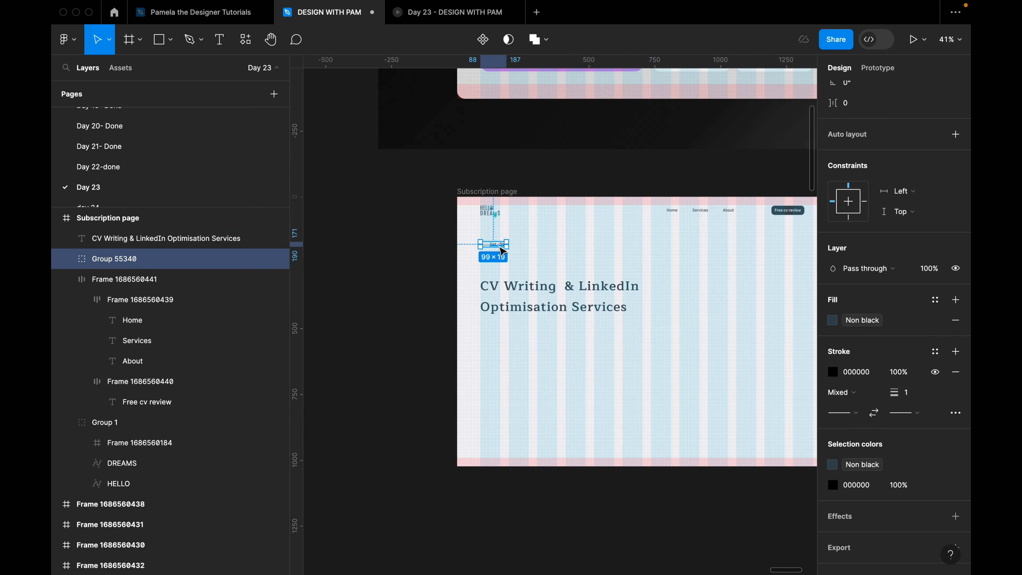
{"action": "scroll", "coordinate": [502, 251], "scroll_direction": "up", "scroll_amount": 1}
{"action": "left_click", "coordinate": [535, 296], "text": "shift"}
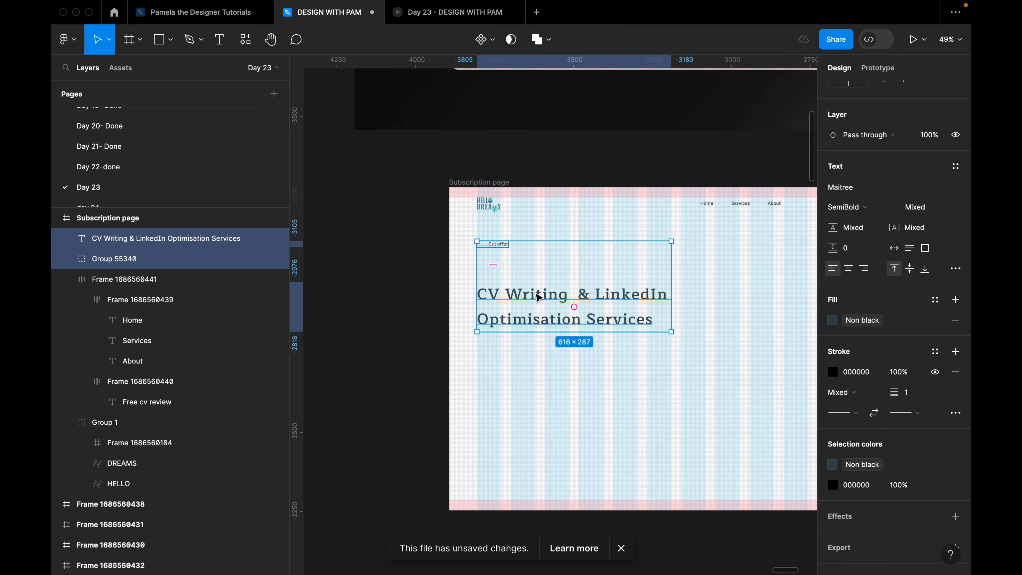
{"action": "key", "text": "shift+a"}
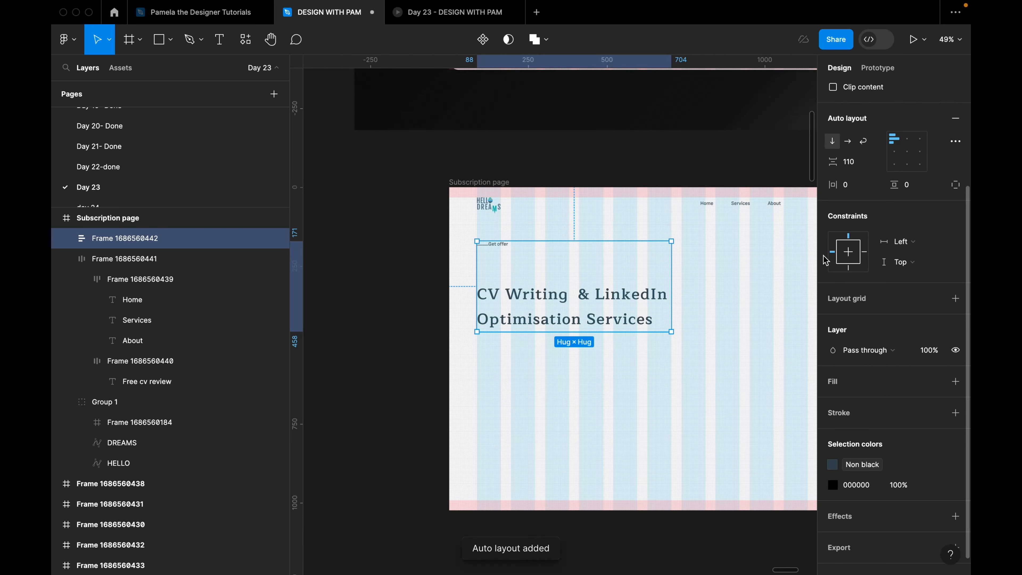
{"action": "left_click", "coordinate": [854, 165]}
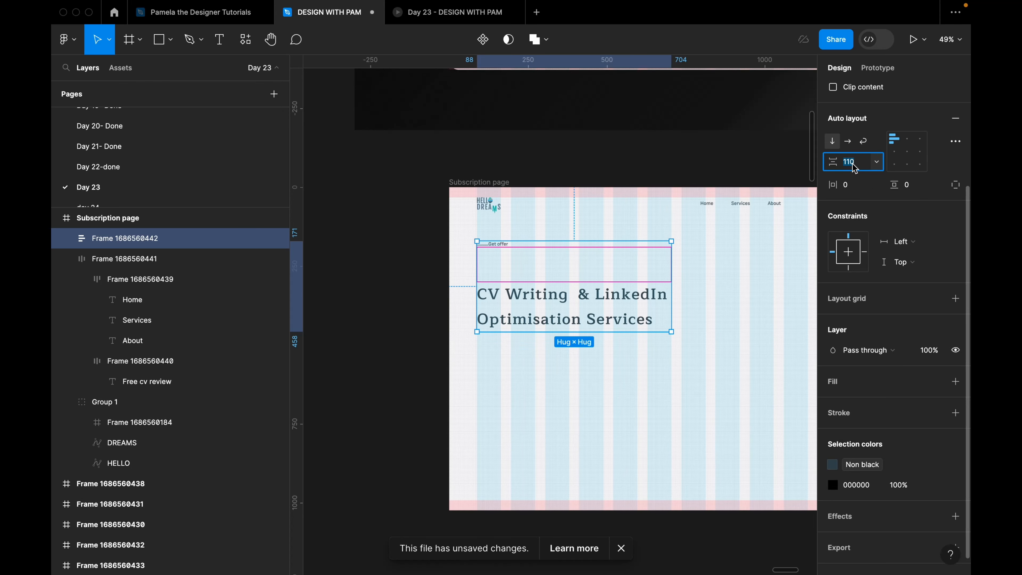
{"action": "type", "text": "24"}
{"action": "key", "text": "Return"}
{"action": "scroll", "coordinate": [575, 296], "scroll_direction": "down", "scroll_amount": 5}
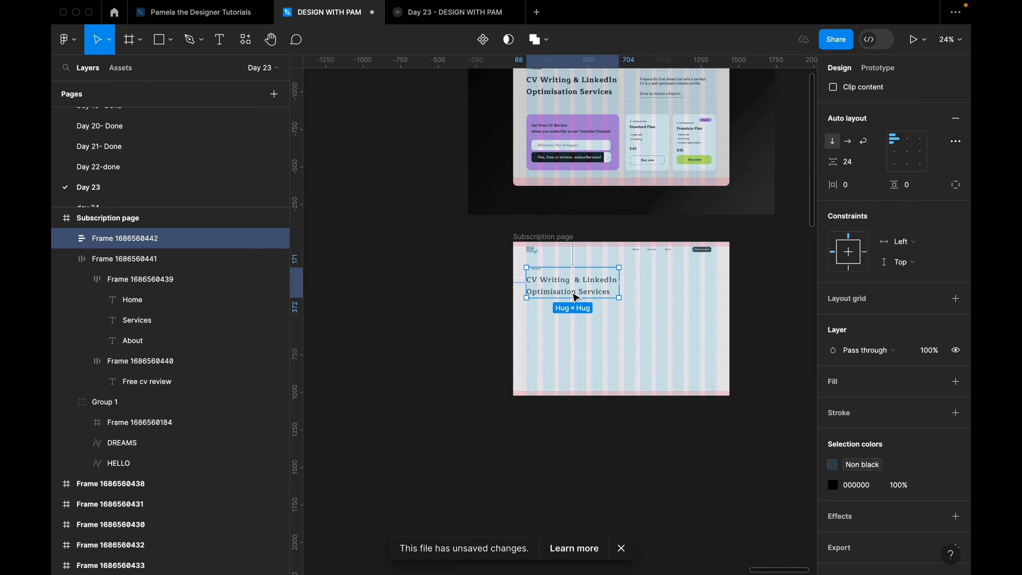
Move the hero text frame further down the page, keeping it aligned with the first grid column's left edge
{"action": "scroll", "coordinate": [574, 296], "scroll_direction": "up", "scroll_amount": 5}
{"action": "left_click", "coordinate": [598, 278]}
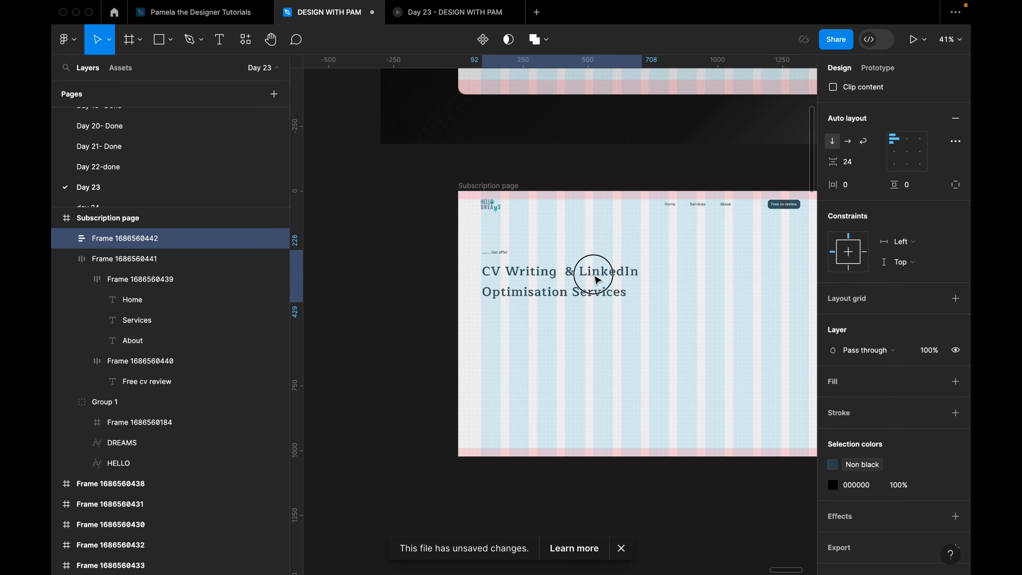
{"action": "left_click_drag", "start_coordinate": [597, 279], "coordinate": [594, 287]}
{"action": "left_click", "coordinate": [661, 208]}
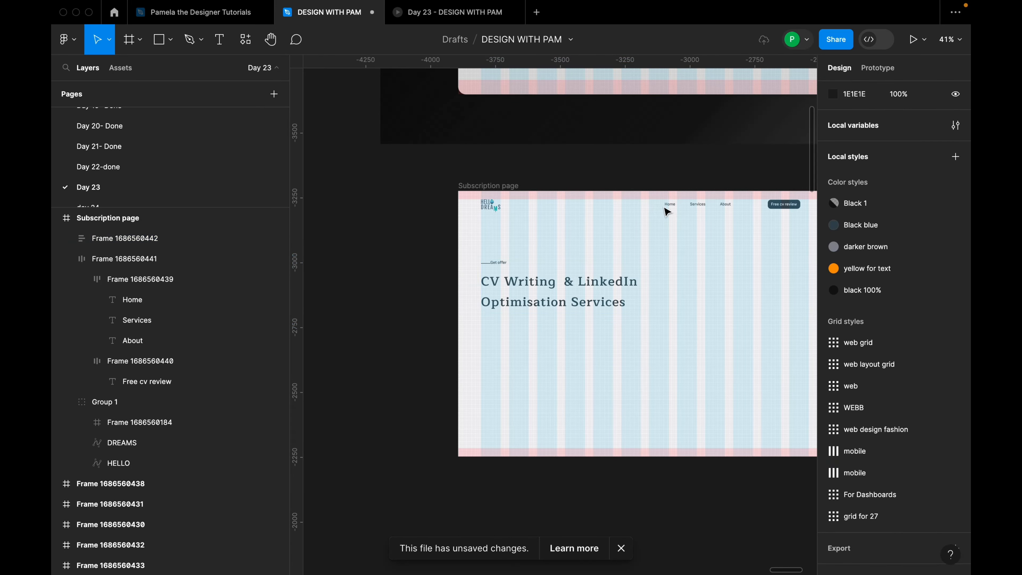
Combine the header's navigation frame and the logo group in one horizontal auto layout
{"action": "left_click", "coordinate": [678, 207]}
{"action": "scroll", "coordinate": [758, 211], "scroll_direction": "up", "scroll_amount": 2}
{"action": "left_click_drag", "start_coordinate": [764, 276], "coordinate": [740, 288]}
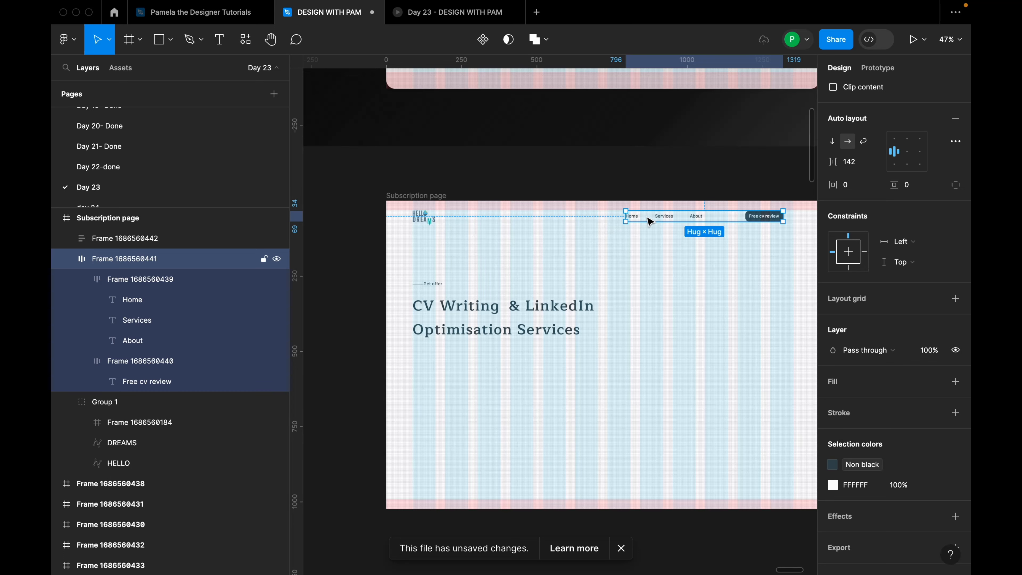
{"action": "left_click", "coordinate": [420, 221], "text": "shift"}
{"action": "key", "text": "shift+a"}
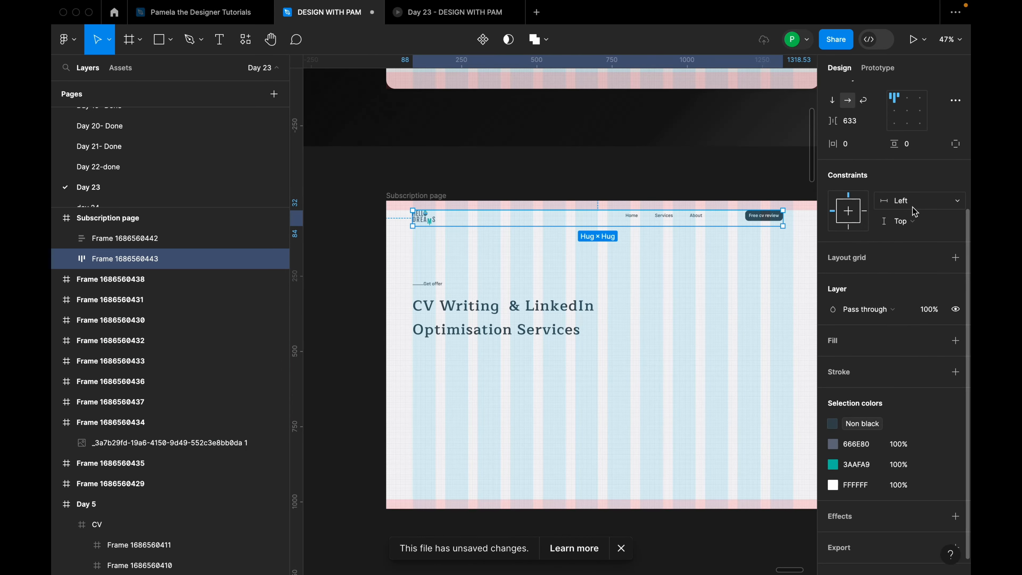
Vertically centre the items inside the header frame and align the header to the page's horizontal centre
{"action": "scroll", "coordinate": [813, 201], "scroll_direction": "up", "scroll_amount": 5}
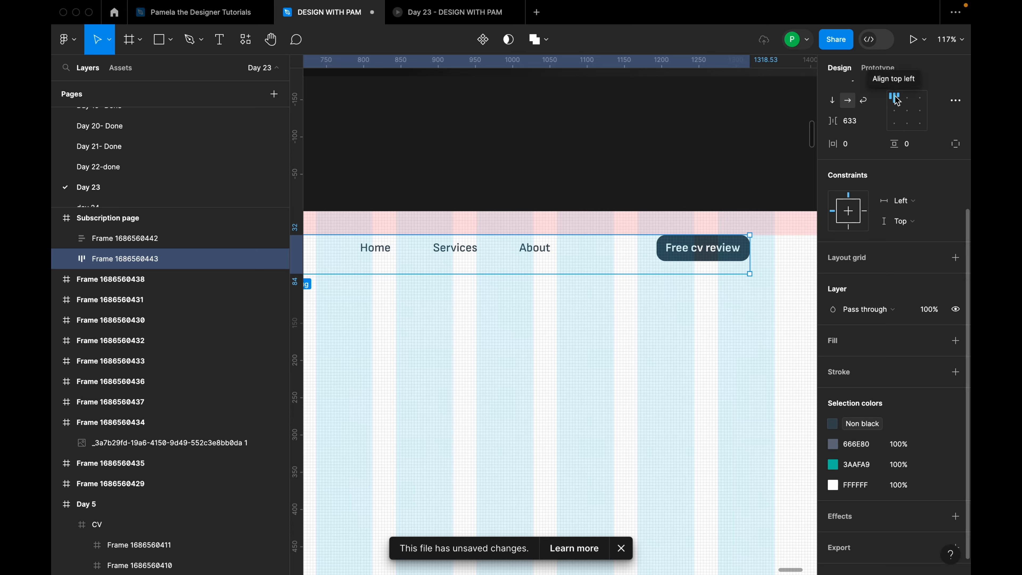
{"action": "left_click", "coordinate": [894, 110]}
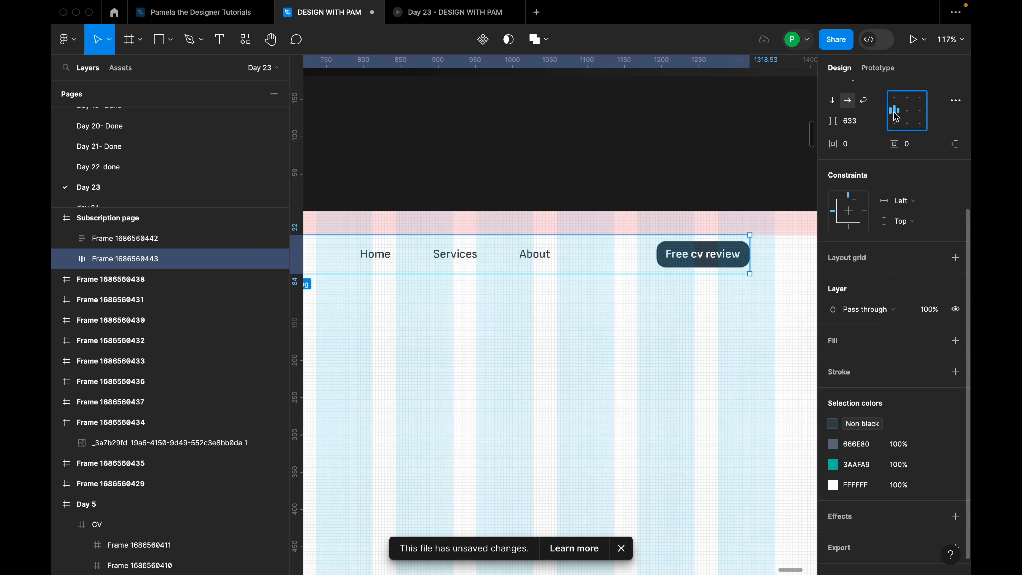
{"action": "scroll", "coordinate": [683, 243], "scroll_direction": "down", "scroll_amount": 3}
{"action": "scroll", "coordinate": [755, 246], "scroll_direction": "down", "scroll_amount": 5}
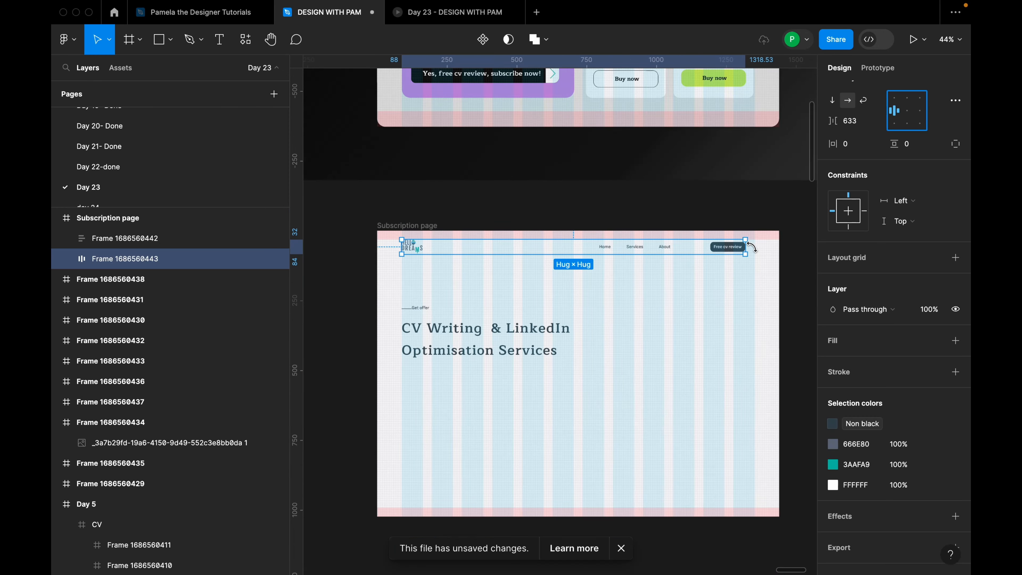
{"action": "scroll", "coordinate": [856, 182], "scroll_direction": "up", "scroll_amount": 5}
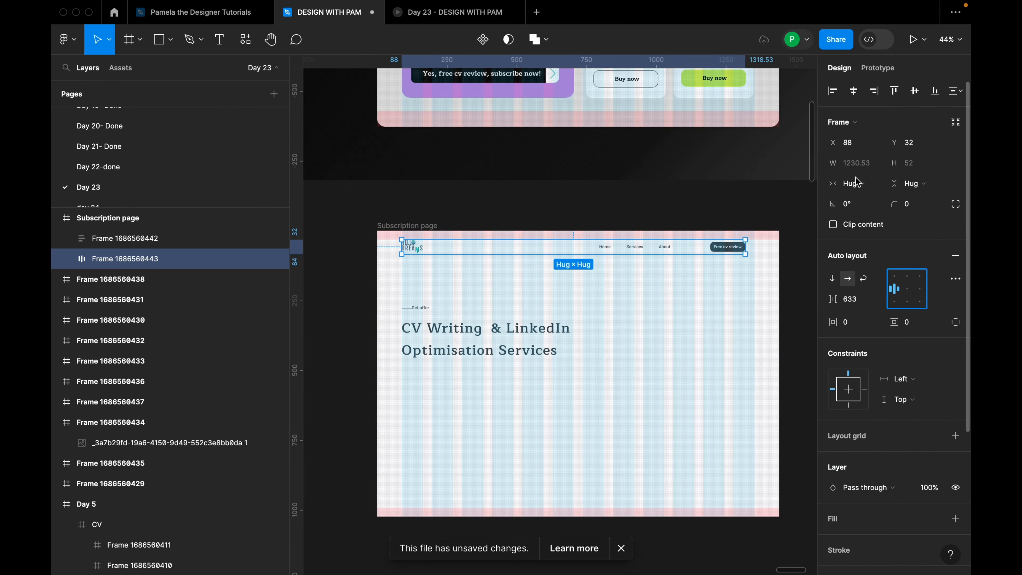
{"action": "left_click", "coordinate": [854, 93]}
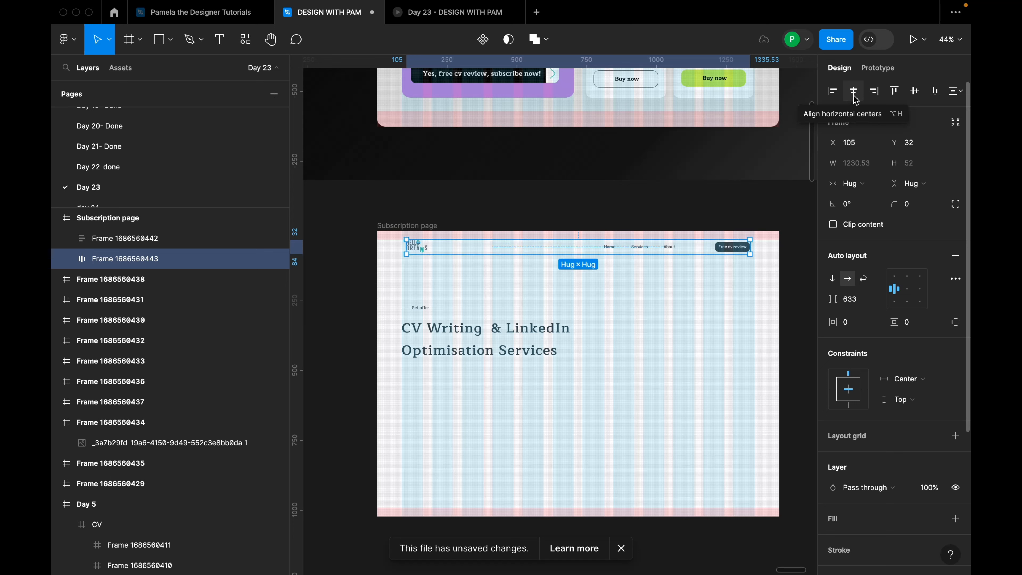
Set the vertical spacing between the header frame and the hero text frame to 160 px
{"action": "left_click", "coordinate": [634, 285]}
{"action": "left_click", "coordinate": [525, 338]}
{"action": "left_click", "coordinate": [524, 258], "text": "shift"}
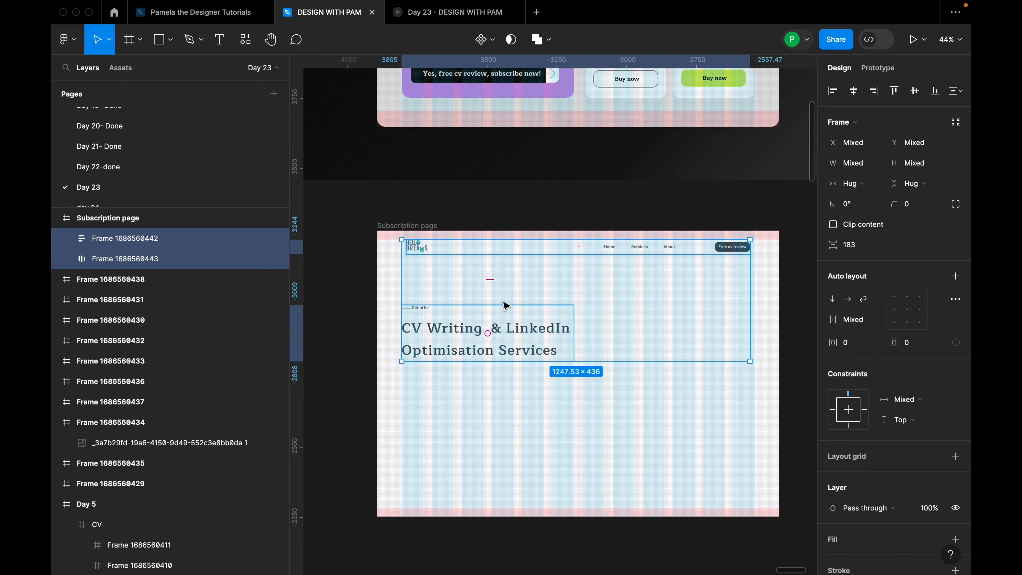
{"action": "left_click", "coordinate": [547, 342]}
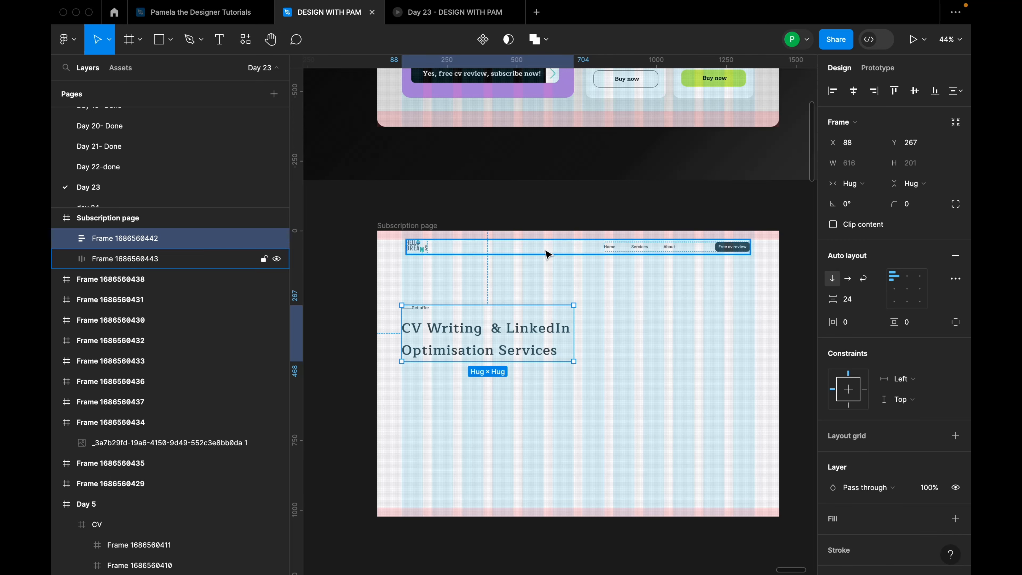
{"action": "left_click", "coordinate": [547, 254], "text": "shift"}
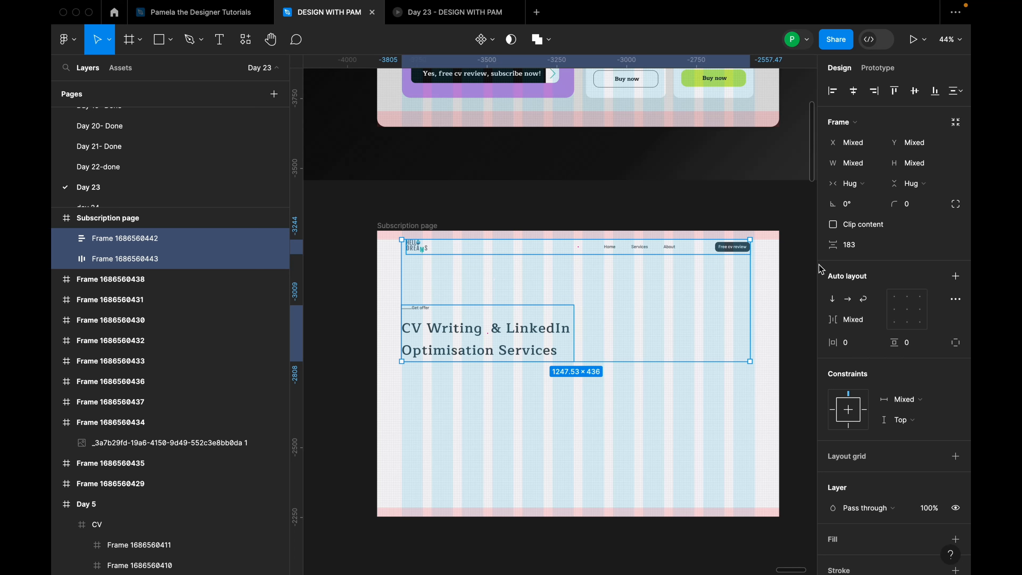
{"action": "left_click", "coordinate": [858, 250]}
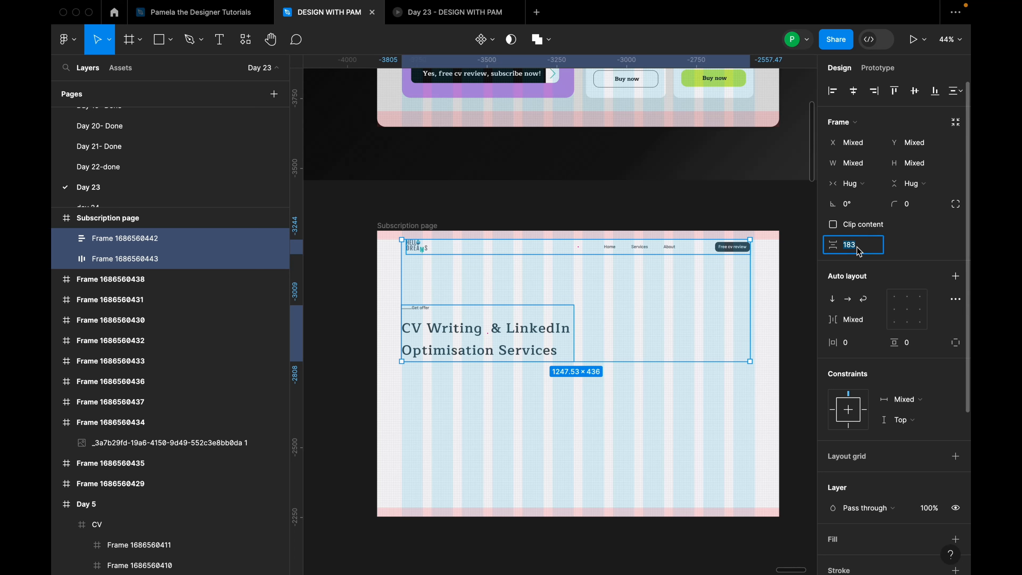
{"action": "type", "text": "160"}
{"action": "key", "text": "Return"}
{"action": "left_click", "coordinate": [664, 397]}
{"action": "scroll", "coordinate": [660, 386], "scroll_direction": "down", "scroll_amount": 3}
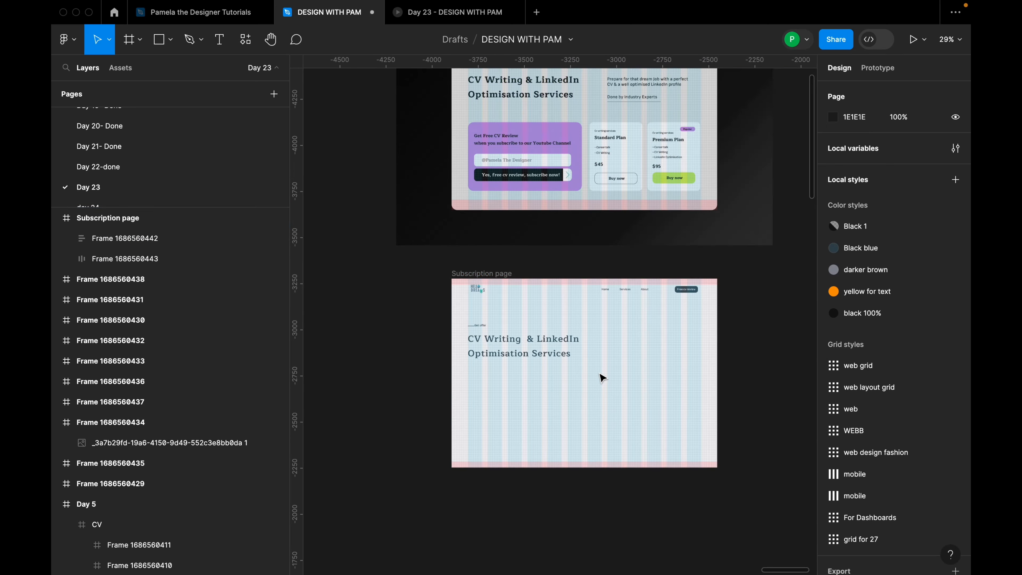
Draw a text box of about 444 × 152 px beside the hero heading and enter the placeholder "Prepraer"
{"action": "scroll", "coordinate": [691, 357], "scroll_direction": "up", "scroll_amount": 2}
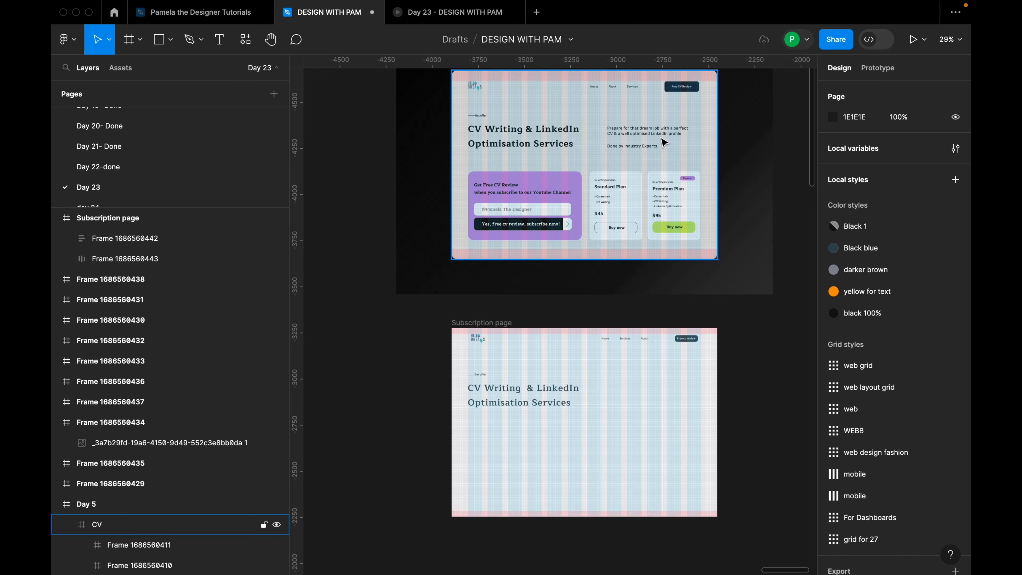
{"action": "scroll", "coordinate": [662, 139], "scroll_direction": "up", "scroll_amount": 1}
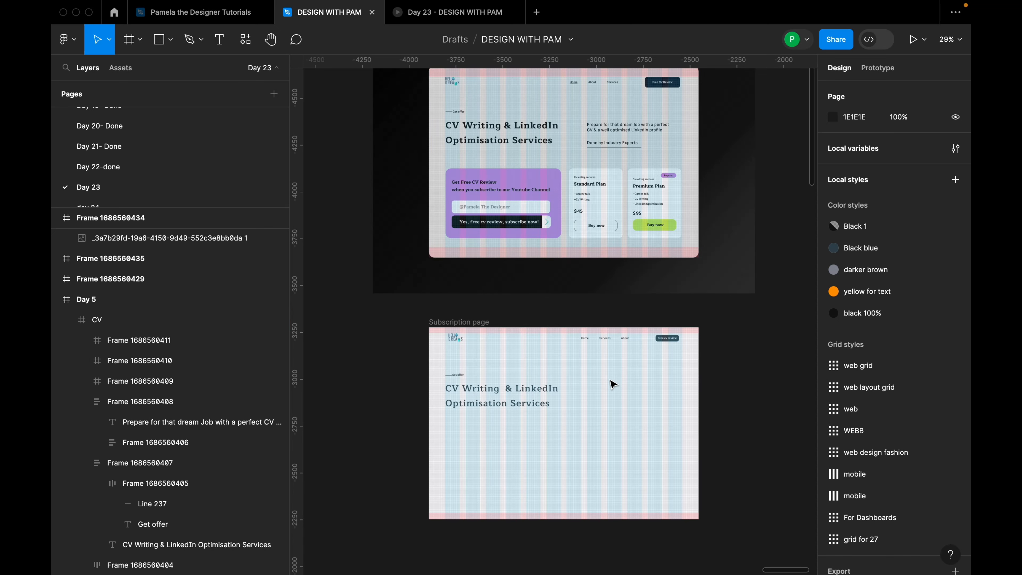
{"action": "key", "text": "t"}
{"action": "left_click", "coordinate": [604, 396]}
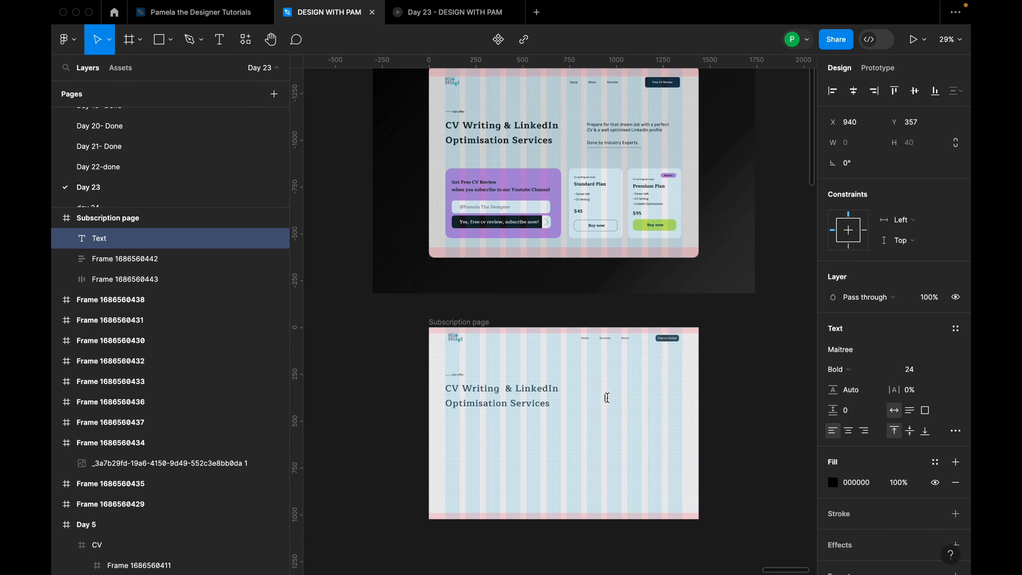
{"action": "left_click", "coordinate": [622, 411]}
{"action": "key", "text": "t"}
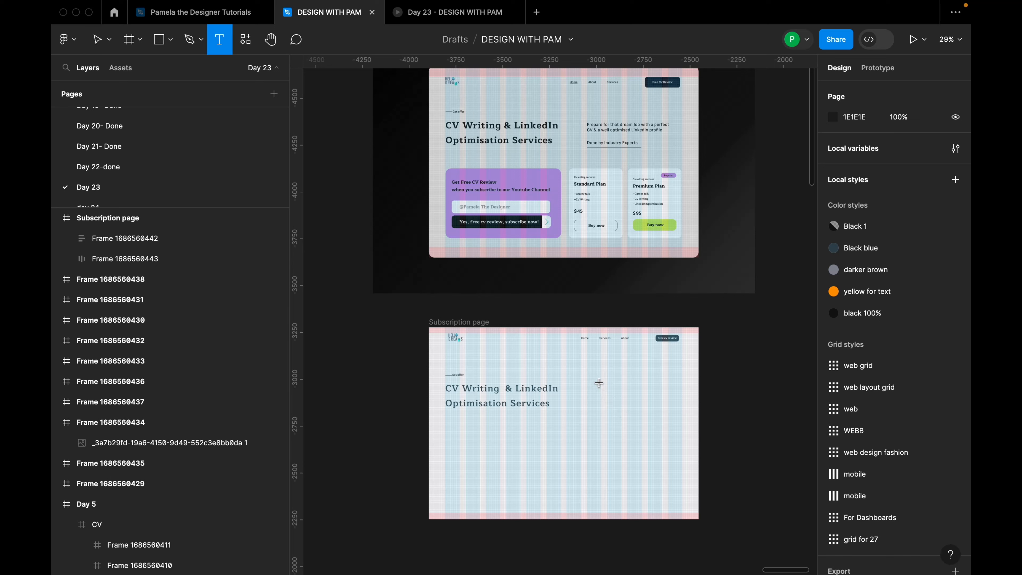
{"action": "left_click_drag", "start_coordinate": [598, 381], "coordinate": [682, 413]}
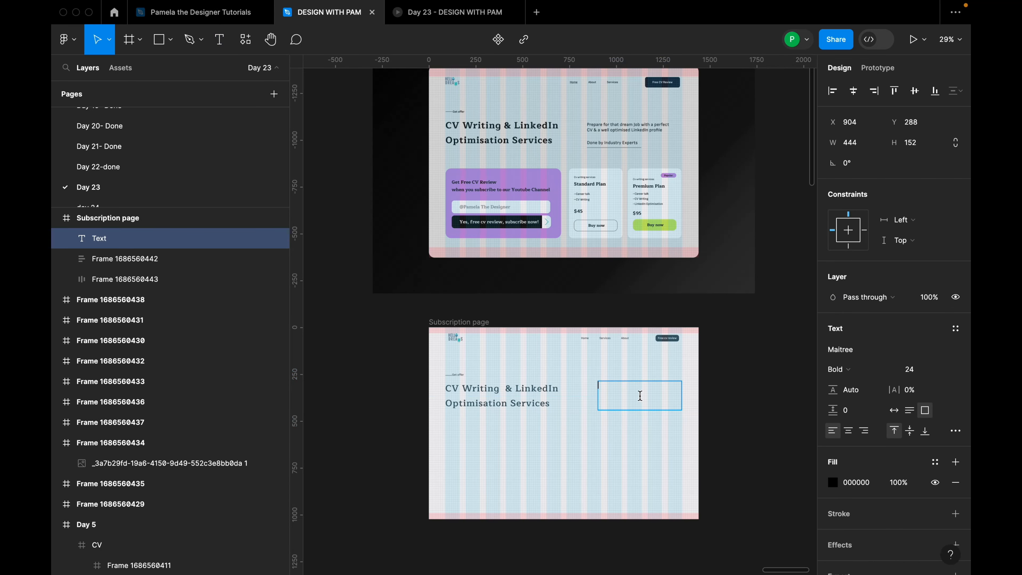
{"action": "type", "text": "Prepraer"}
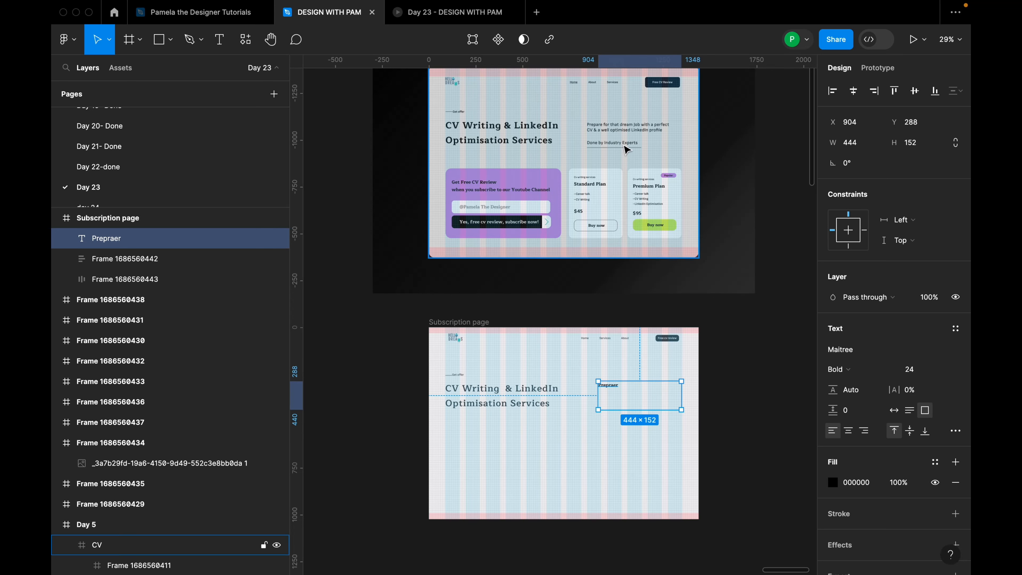
Replace the placeholder with the reference's "Prepare for that dream Job with a perfect CV & a well optimised LinkedIn profile" text, keeping its styling
{"action": "double_click", "coordinate": [628, 130]}
{"action": "double_click", "coordinate": [628, 130]}
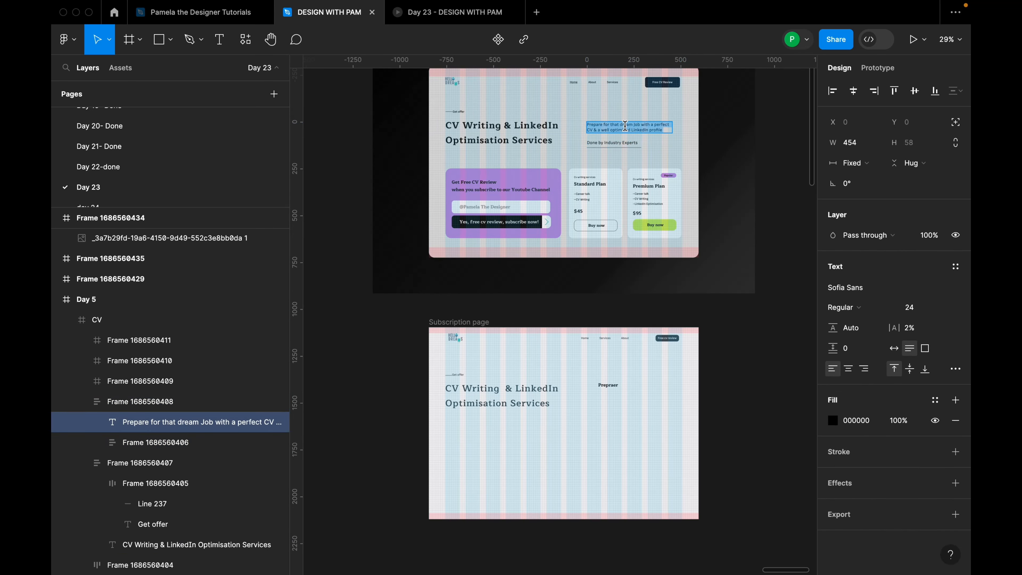
{"action": "left_click", "coordinate": [611, 386]}
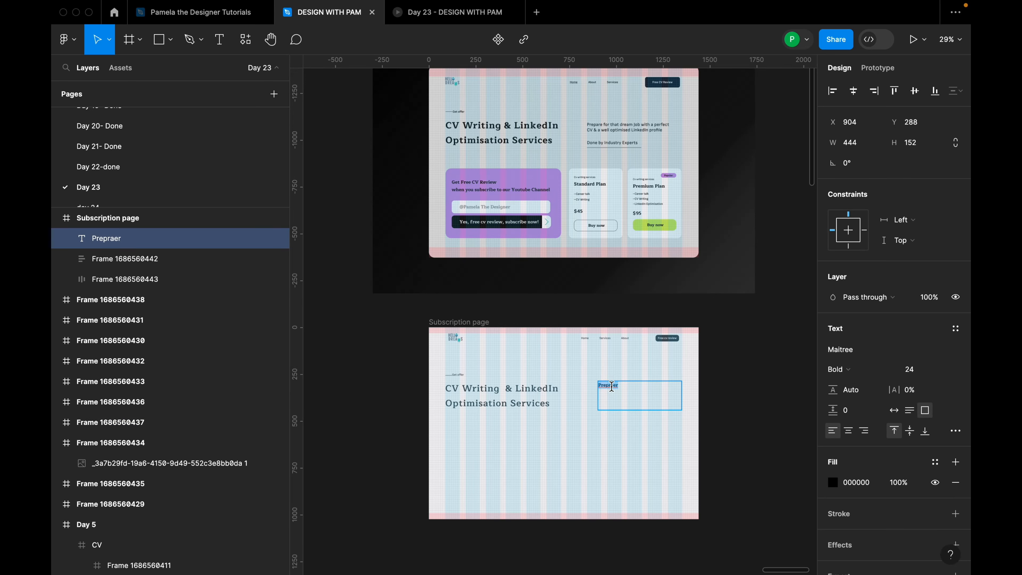
{"action": "key", "text": "super+shift+r"}
{"action": "scroll", "coordinate": [643, 405], "scroll_direction": "up", "scroll_amount": 3}
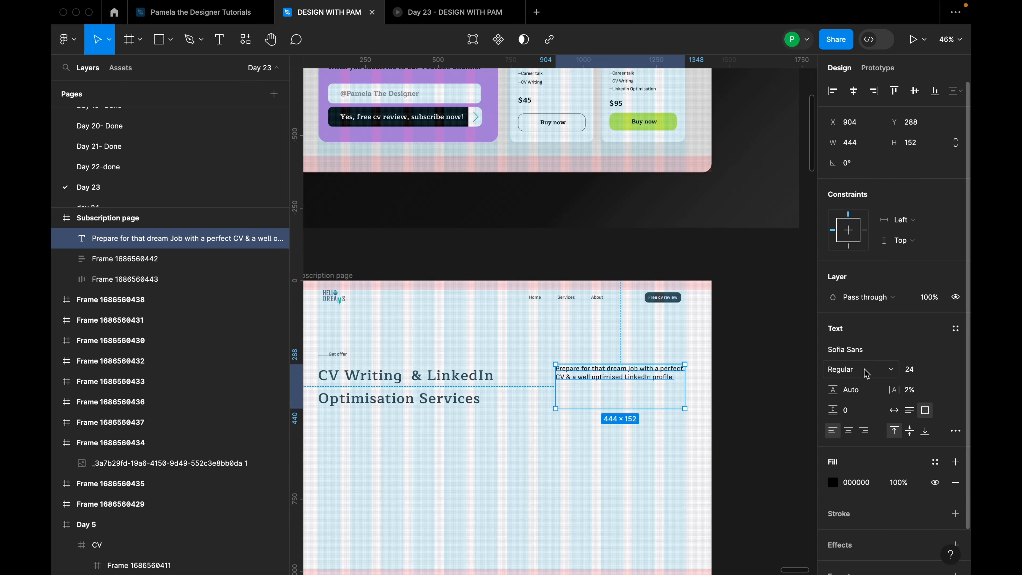
{"action": "scroll", "coordinate": [644, 418], "scroll_direction": "up", "scroll_amount": 3}
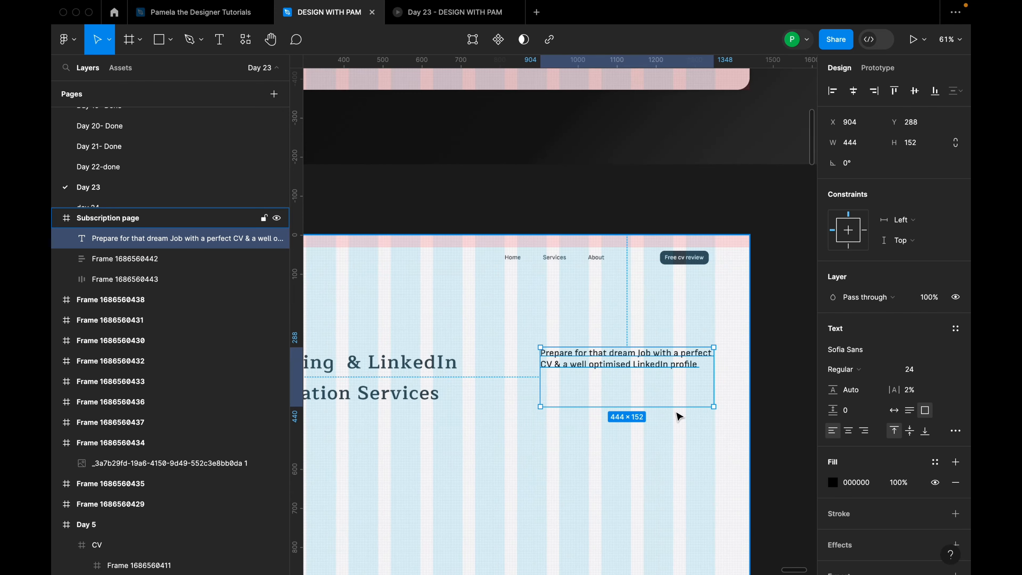
{"action": "scroll", "coordinate": [679, 417], "scroll_direction": "up", "scroll_amount": 3}
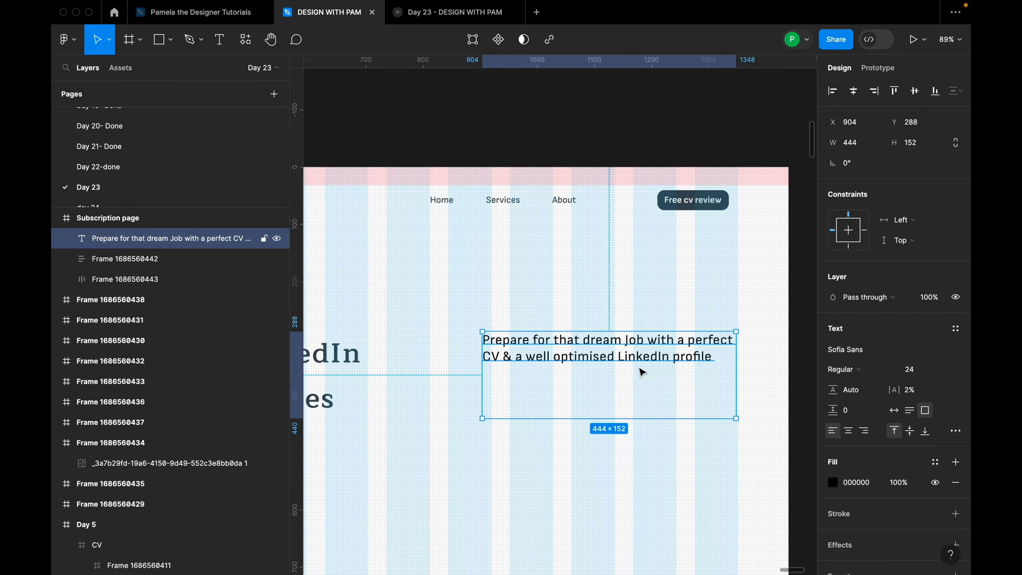
{"action": "scroll", "coordinate": [659, 378], "scroll_direction": "down", "scroll_amount": 5}
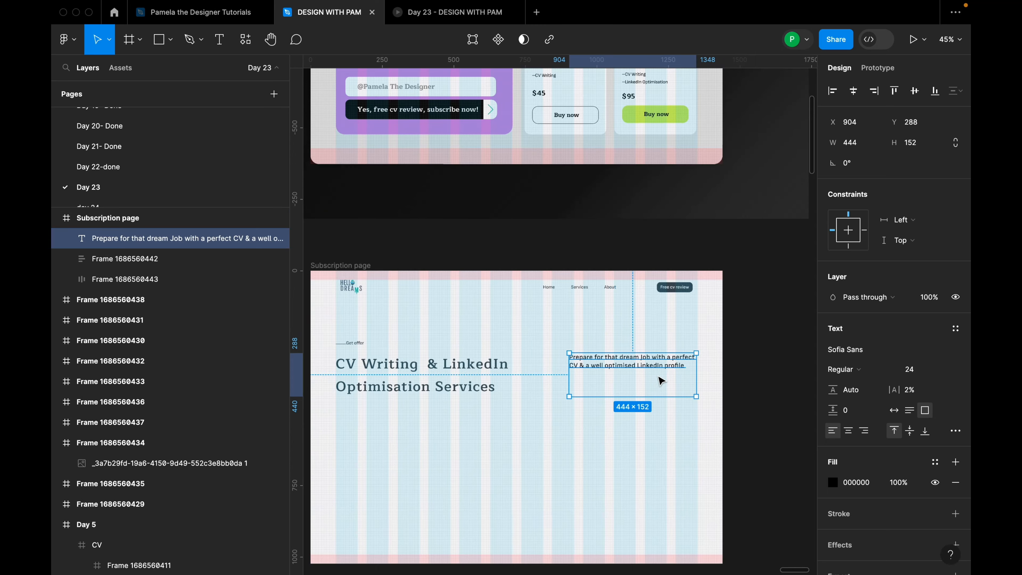
Try the Bold weight on the hero heading and undo it
{"action": "double_click", "coordinate": [444, 377]}
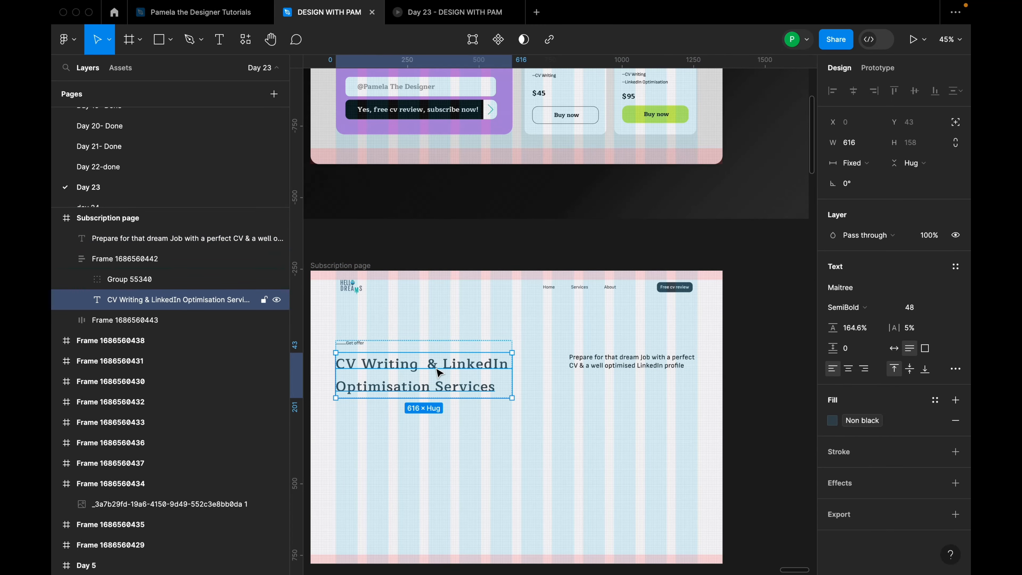
{"action": "left_click", "coordinate": [861, 308]}
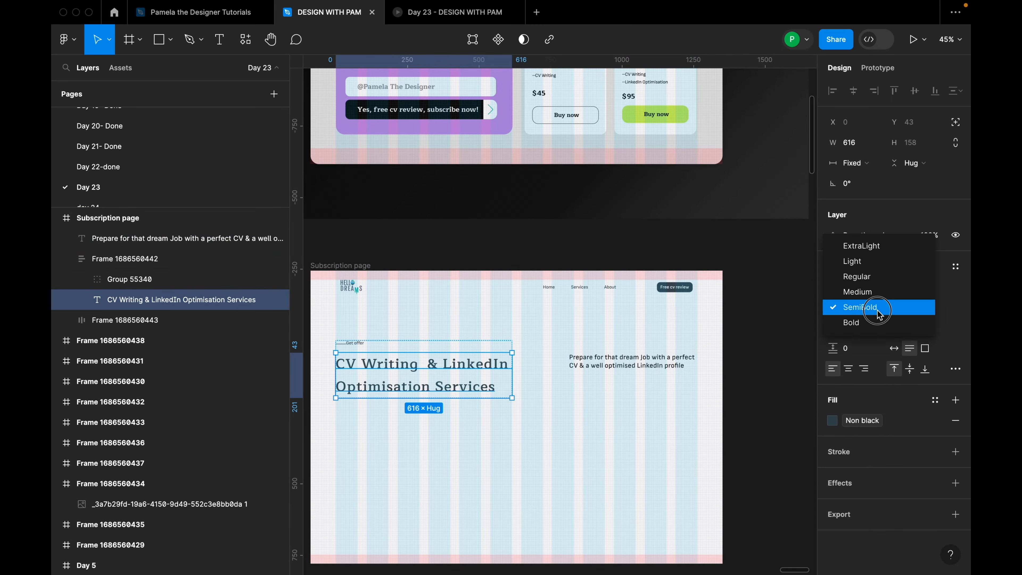
{"action": "left_click", "coordinate": [873, 324]}
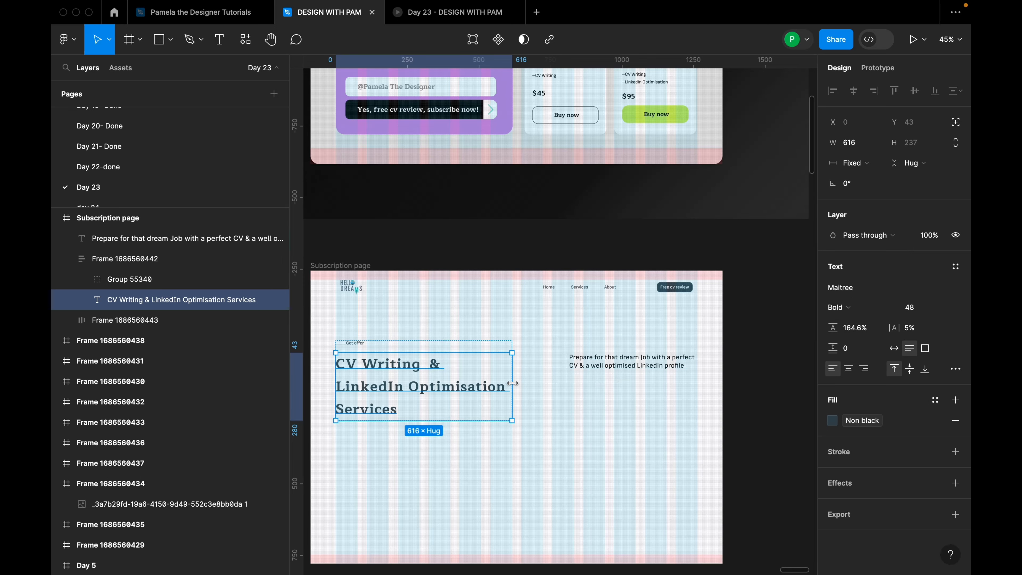
{"action": "key", "text": "super+z"}
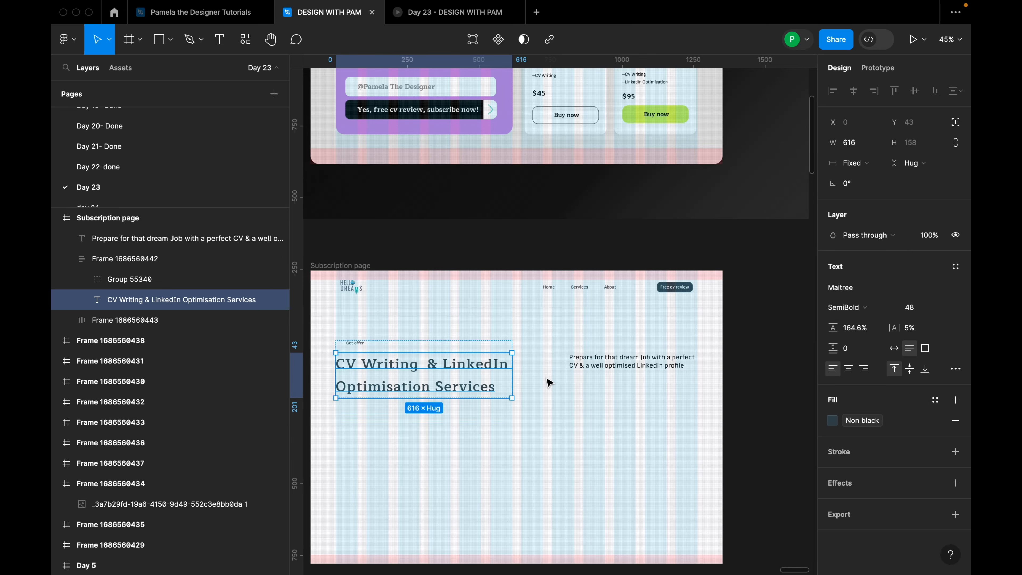
Shorten the supporting paragraph's text box to a height of 80 px
{"action": "left_click", "coordinate": [615, 374]}
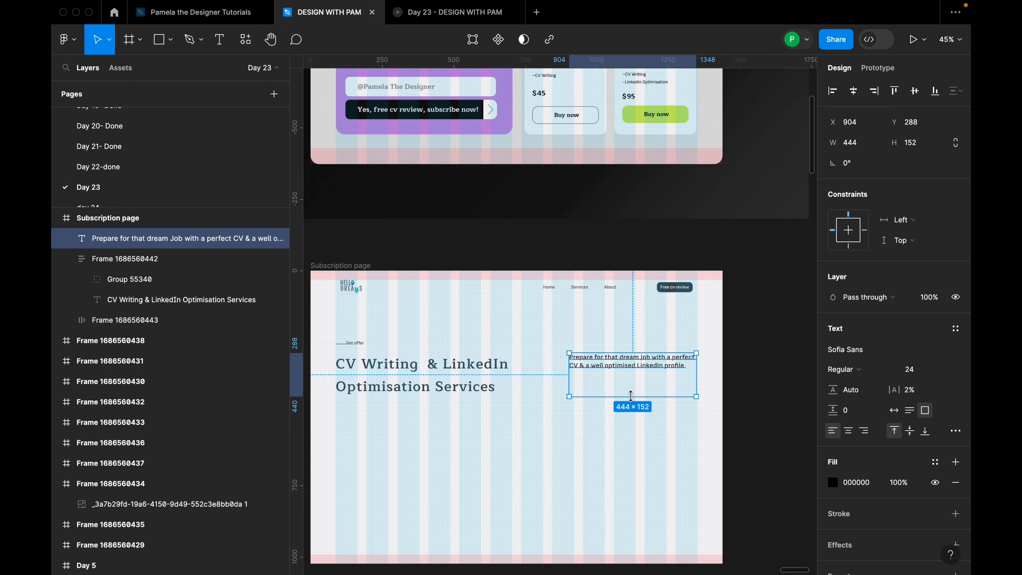
{"action": "left_click_drag", "start_coordinate": [631, 395], "coordinate": [636, 376]}
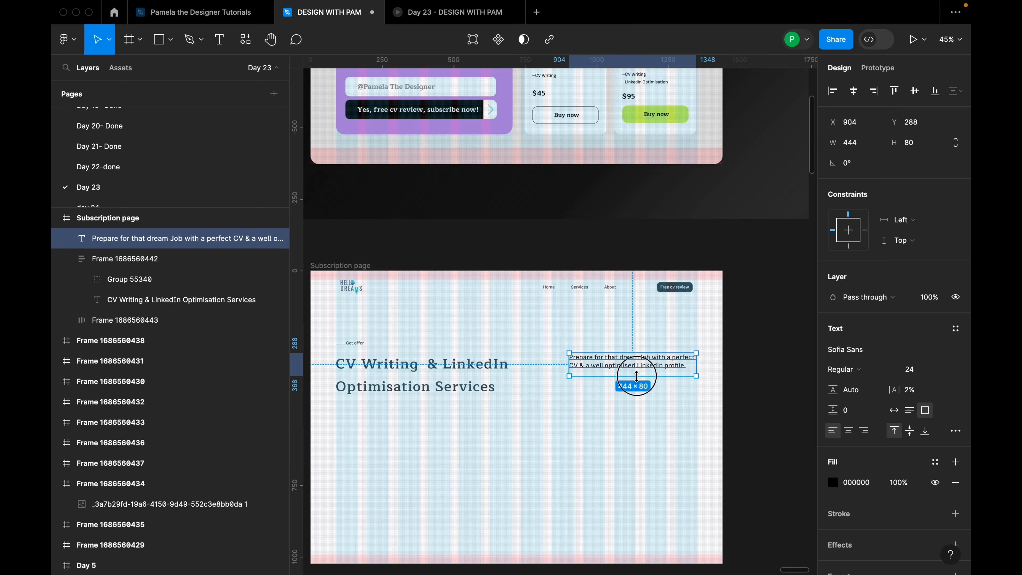
{"action": "left_click", "coordinate": [488, 372]}
{"action": "left_click", "coordinate": [463, 368]}
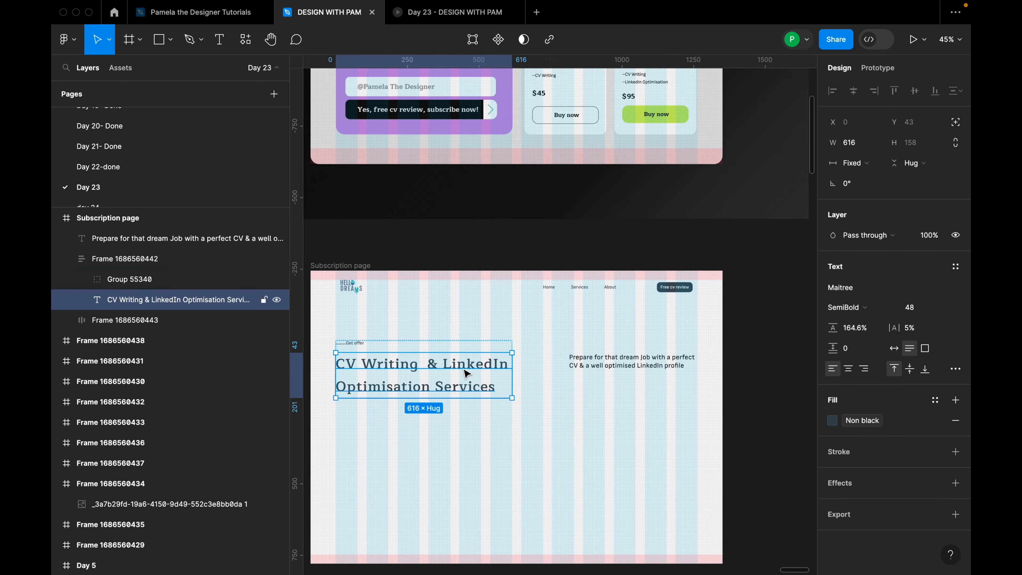
{"action": "left_click", "coordinate": [610, 372]}
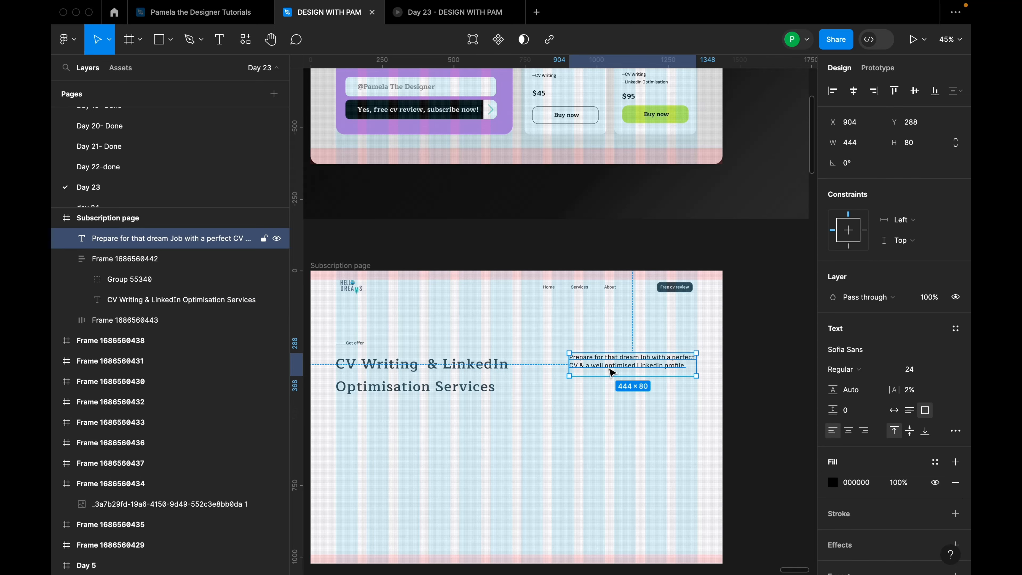
Copy the "Done by Industry Experts" text from the hero section of the reference design
{"action": "scroll", "coordinate": [608, 385], "scroll_direction": "up", "scroll_amount": 3}
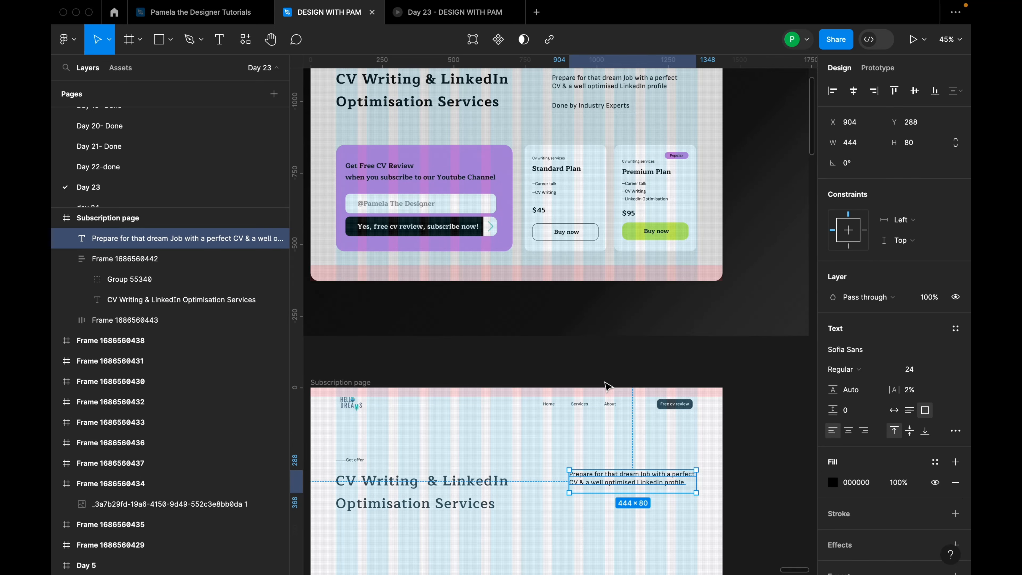
{"action": "scroll", "coordinate": [590, 310], "scroll_direction": "down", "scroll_amount": 1}
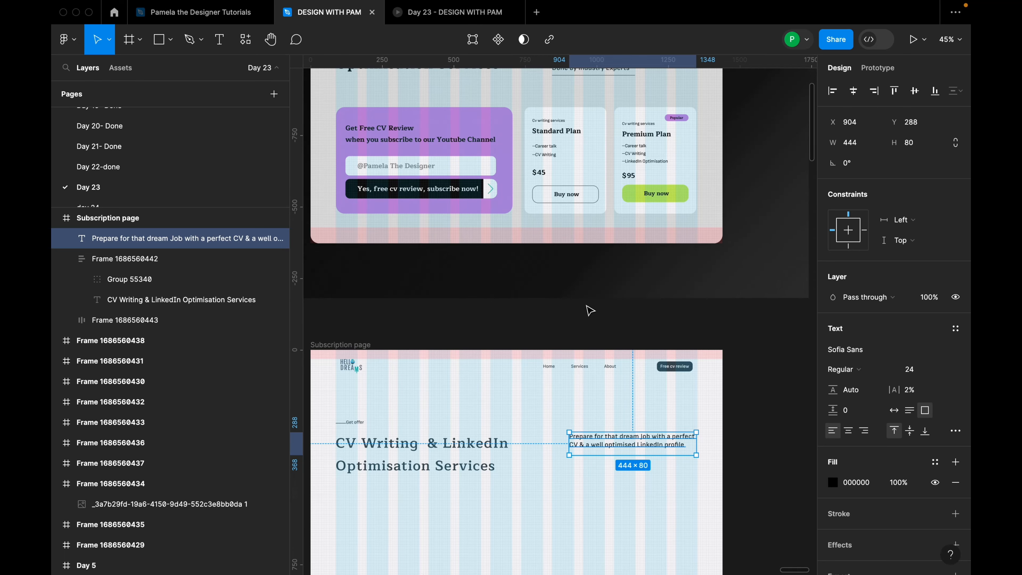
{"action": "scroll", "coordinate": [599, 316], "scroll_direction": "up", "scroll_amount": 3}
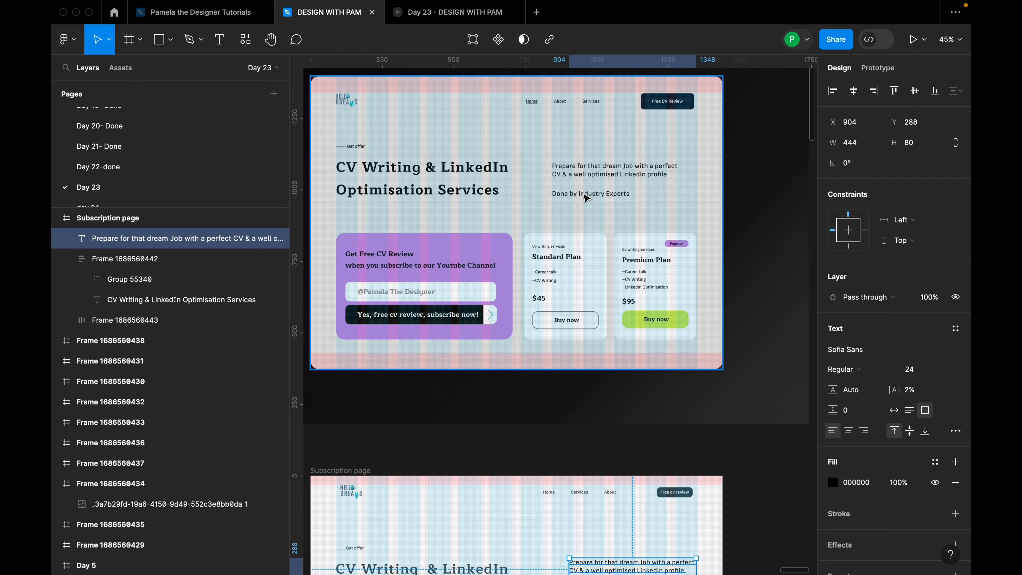
{"action": "left_click", "coordinate": [586, 197]}
{"action": "double_click", "coordinate": [585, 196]}
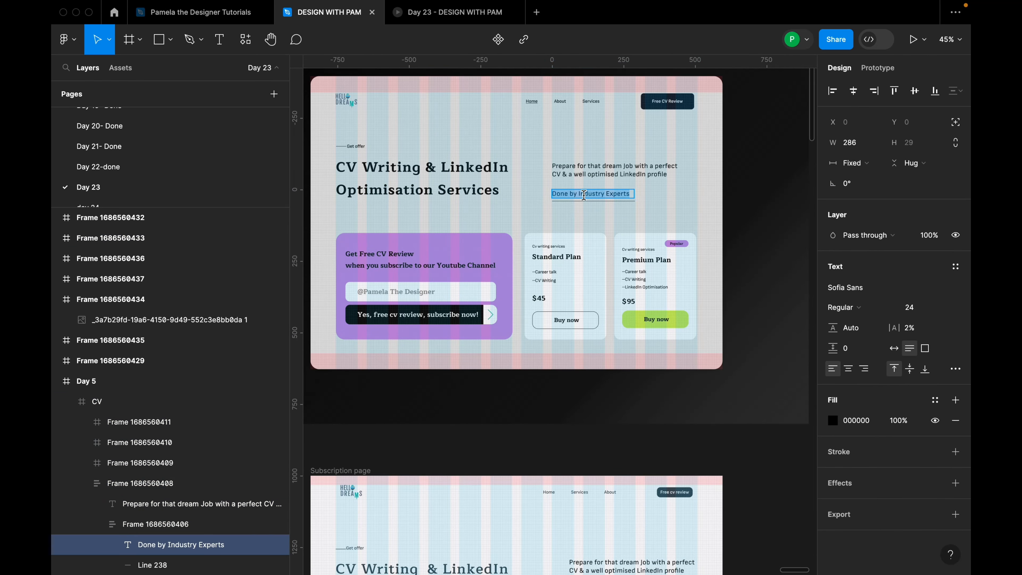
Duplicate the supporting paragraph just below itself and replace the copy's text with "Done by Industry Experts"
{"action": "scroll", "coordinate": [583, 243], "scroll_direction": "down", "scroll_amount": 3}
{"action": "scroll", "coordinate": [624, 428], "scroll_direction": "up", "scroll_amount": 5}
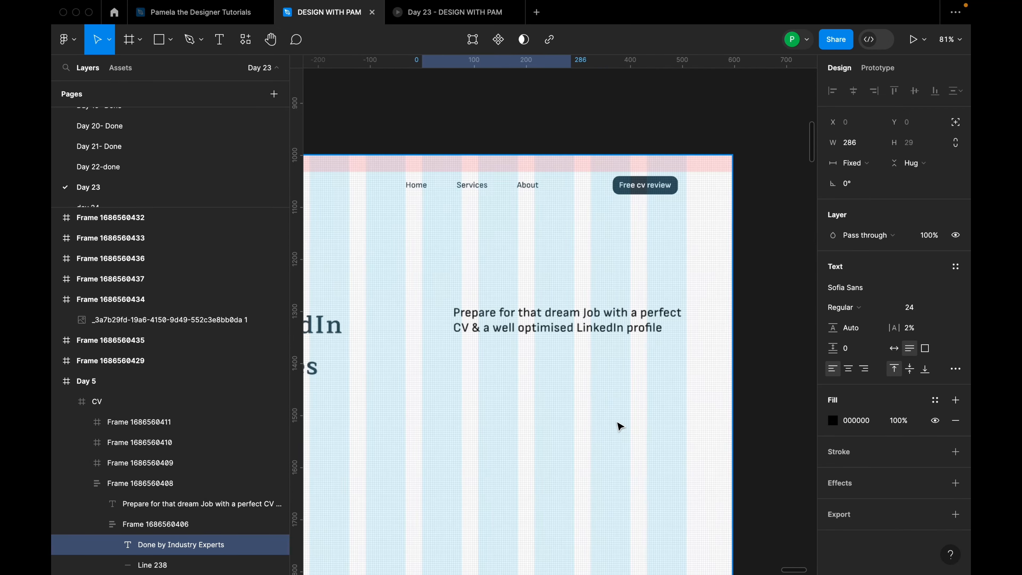
{"action": "left_click", "coordinate": [618, 427]}
{"action": "left_click", "coordinate": [595, 332]}
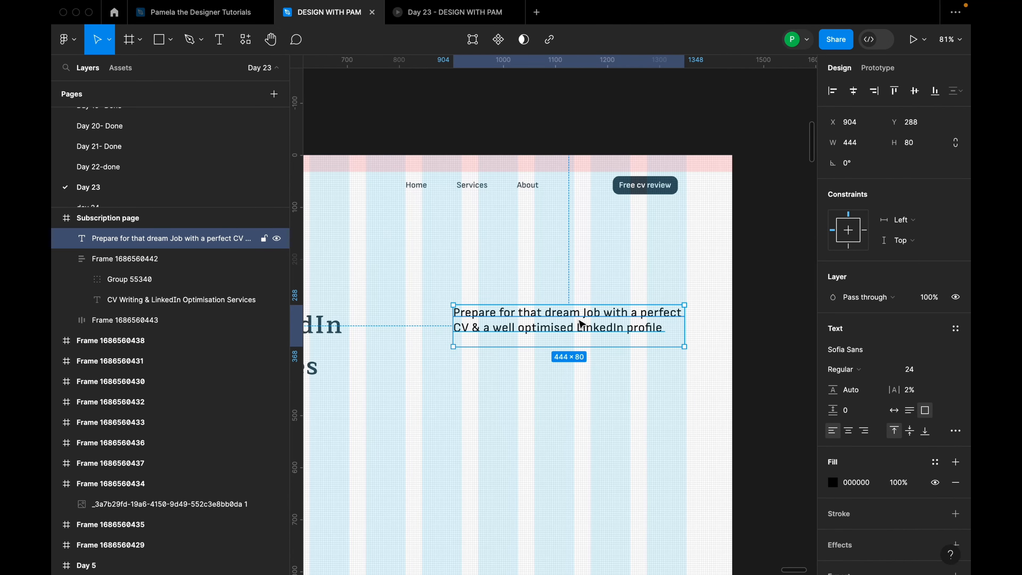
{"action": "left_click_drag", "start_coordinate": [587, 329], "coordinate": [594, 374]}
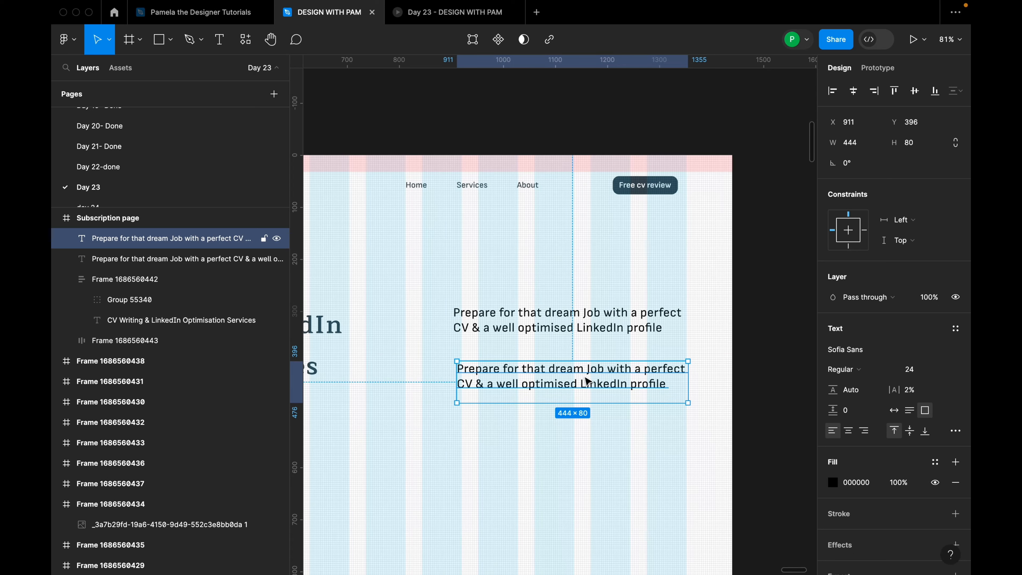
{"action": "double_click", "coordinate": [588, 376]}
{"action": "type", "text": "Done by Industry Experts"}
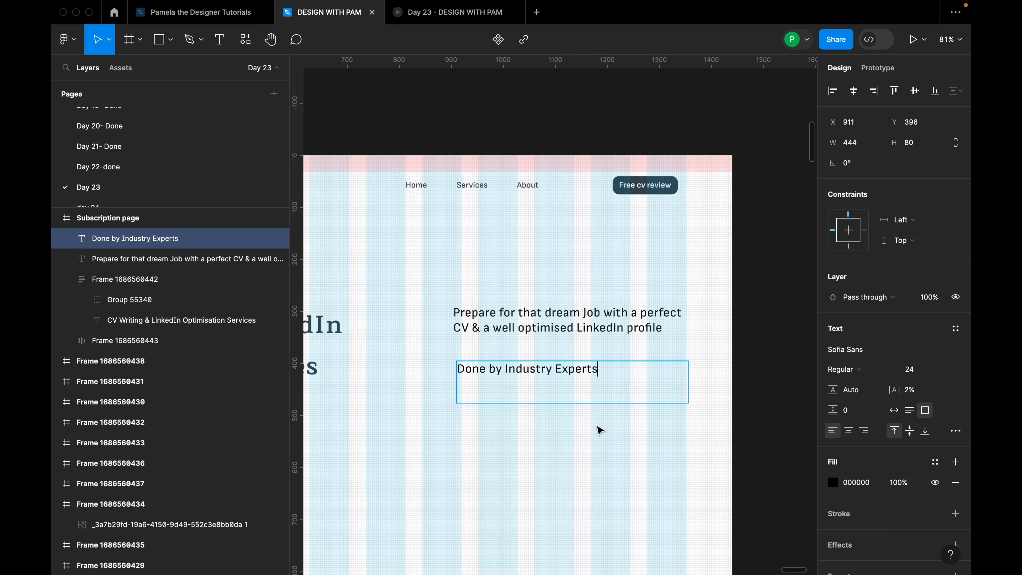
Make both supporting text boxes fit their height to the text and narrow the "Done by Industry Experts" box to about 325 px
{"action": "left_click_drag", "start_coordinate": [601, 403], "coordinate": [599, 381]}
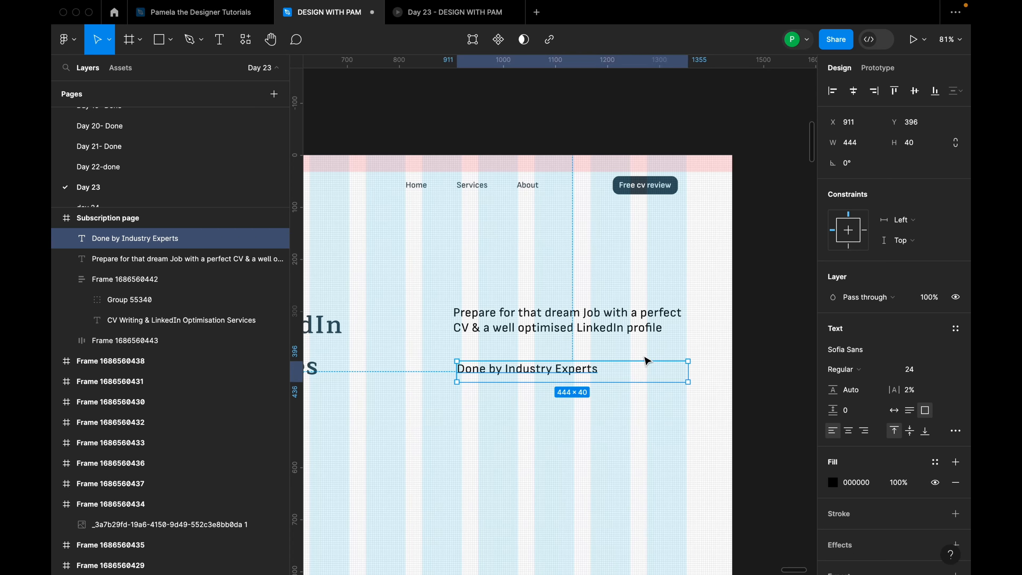
{"action": "left_click", "coordinate": [639, 330]}
{"action": "left_click", "coordinate": [908, 411]}
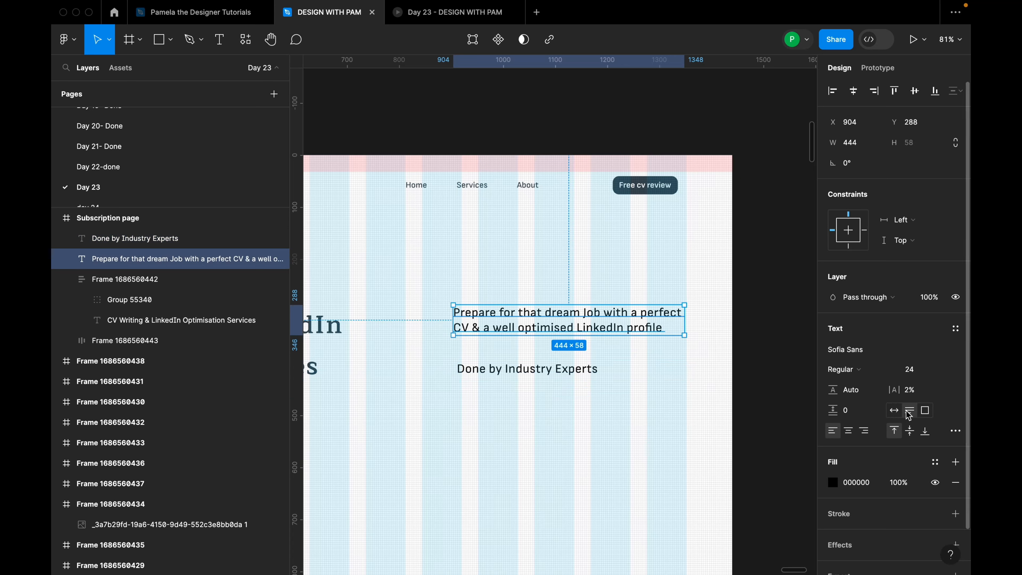
{"action": "left_click", "coordinate": [523, 374]}
{"action": "left_click", "coordinate": [903, 411]}
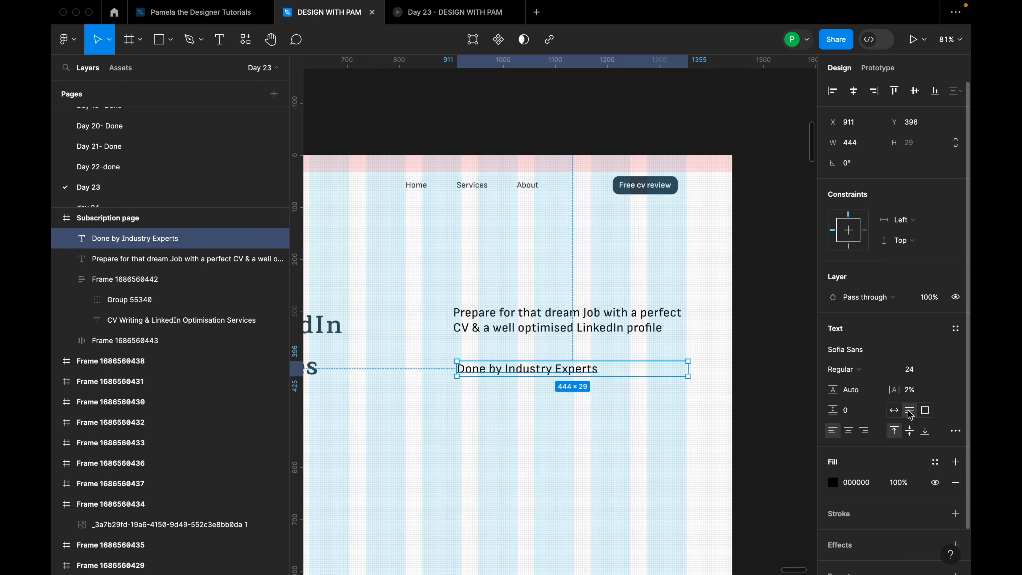
{"action": "left_click_drag", "start_coordinate": [691, 371], "coordinate": [626, 368]}
Combine the paragraph and "Done by Industry Experts" in a vertical auto layout with a spacing of 38
{"action": "left_click", "coordinate": [553, 332], "text": "shift"}
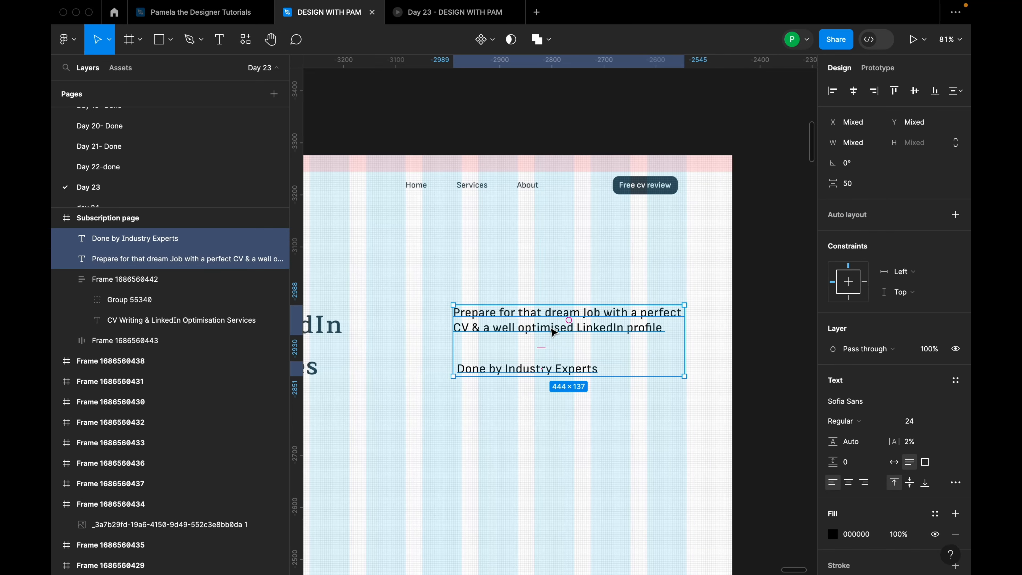
{"action": "key", "text": "shift+a"}
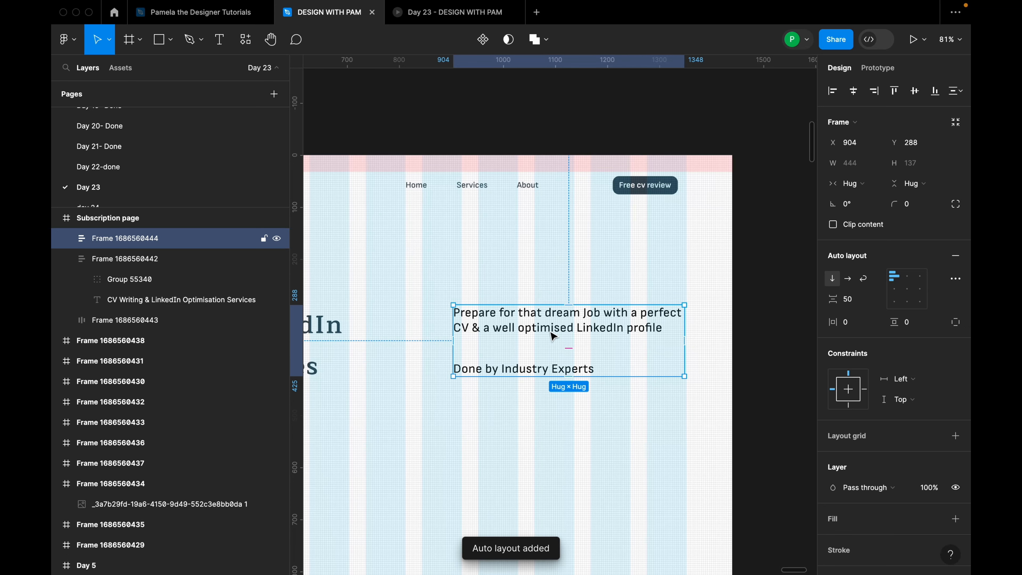
{"action": "left_click", "coordinate": [851, 298]}
{"action": "key", "text": "BackSpace"}
{"action": "key", "text": "BackSpace"}
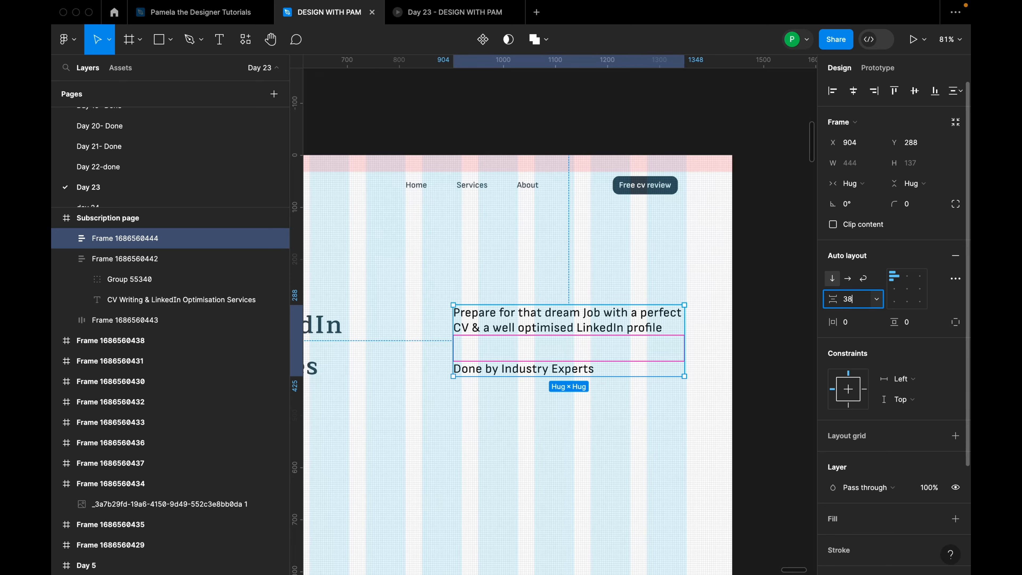
{"action": "type", "text": "38"}
{"action": "key", "text": "Return"}
Move the supporting text frame beside the hero heading to X 844, Y 304
{"action": "scroll", "coordinate": [572, 373], "scroll_direction": "down", "scroll_amount": 3}
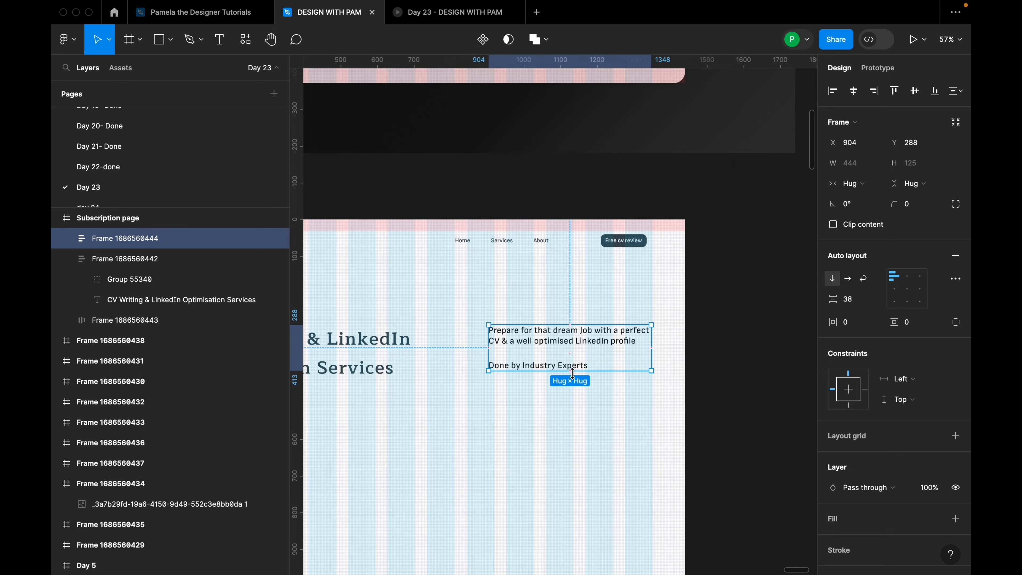
{"action": "scroll", "coordinate": [571, 376], "scroll_direction": "down", "scroll_amount": 3}
{"action": "left_click_drag", "start_coordinate": [557, 347], "coordinate": [548, 352]}
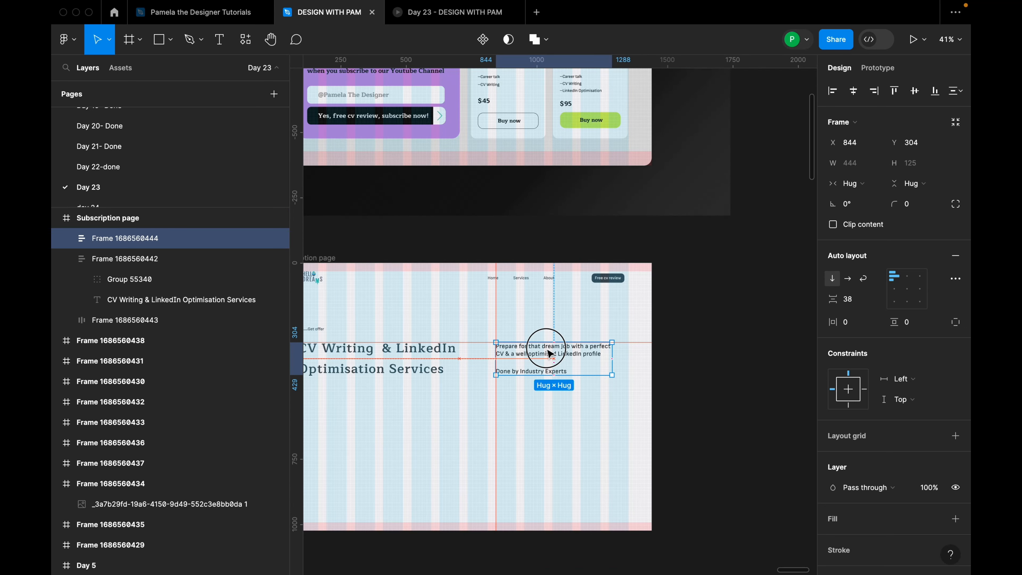
{"action": "scroll", "coordinate": [600, 392], "scroll_direction": "down", "scroll_amount": 3}
{"action": "scroll", "coordinate": [503, 390], "scroll_direction": "up", "scroll_amount": 3}
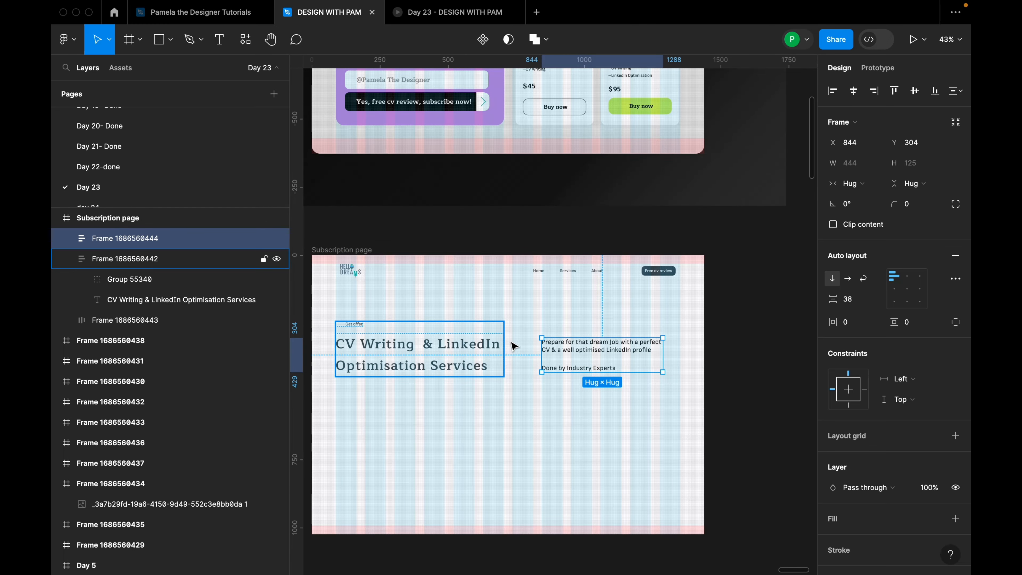
{"action": "left_click", "coordinate": [587, 422]}
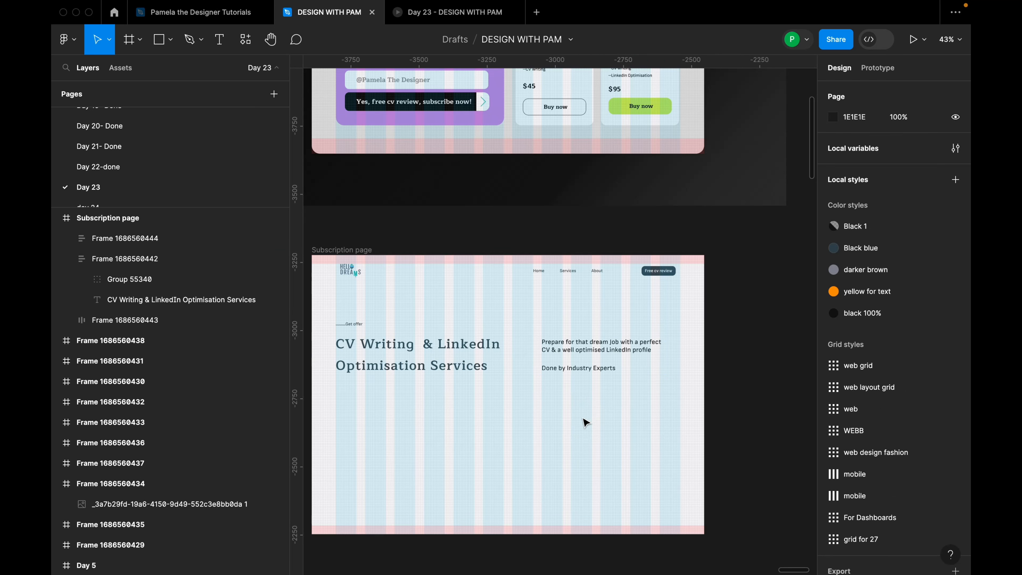
{"action": "left_click", "coordinate": [601, 362]}
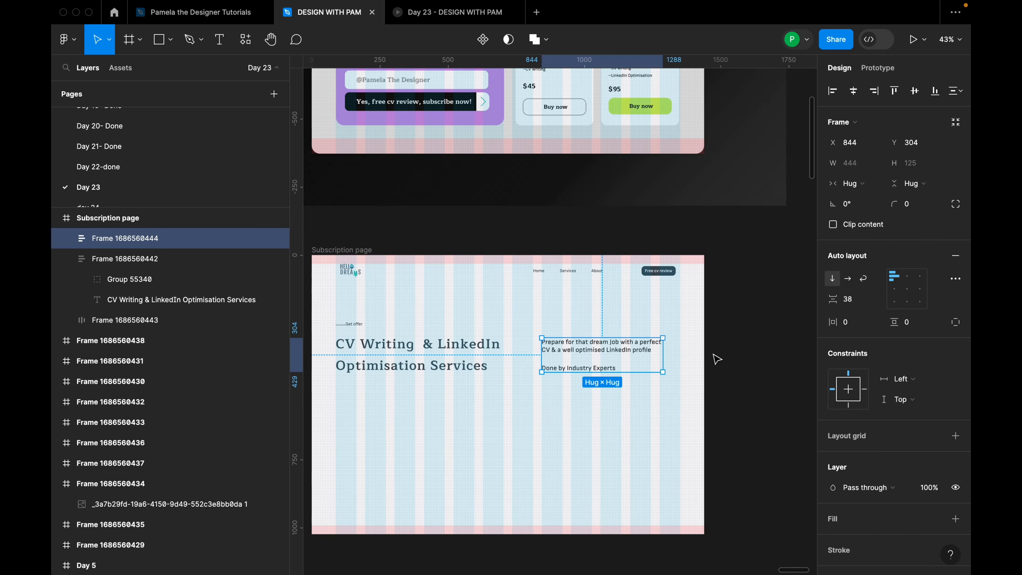
Compare the supporting text with the reference design, and ungroup its auto layout frame
{"action": "scroll", "coordinate": [714, 358], "scroll_direction": "down", "scroll_amount": 2}
{"action": "left_click_drag", "start_coordinate": [553, 427], "coordinate": [583, 411]}
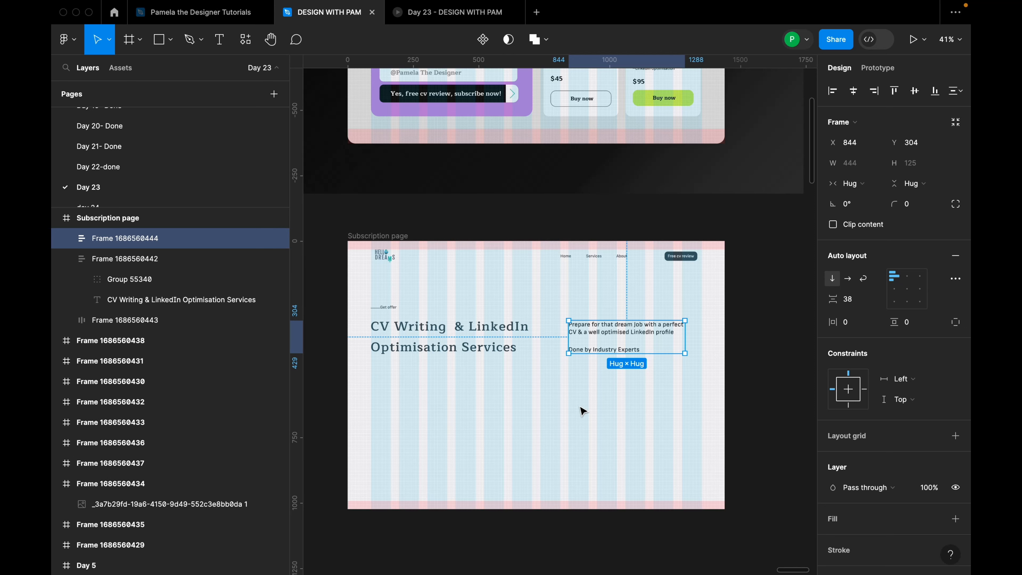
{"action": "scroll", "coordinate": [598, 399], "scroll_direction": "up", "scroll_amount": 5}
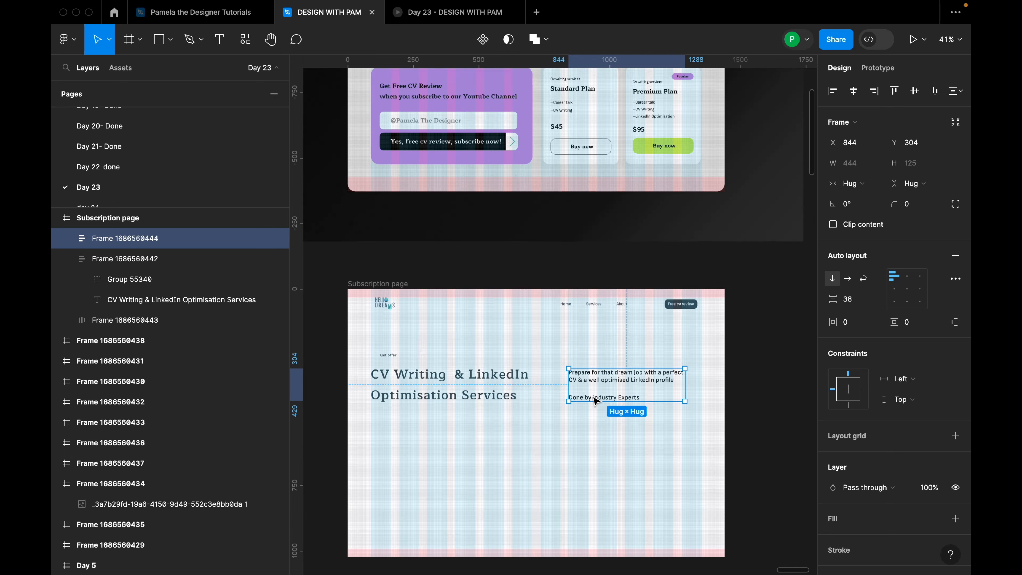
{"action": "scroll", "coordinate": [499, 230], "scroll_direction": "down", "scroll_amount": 3}
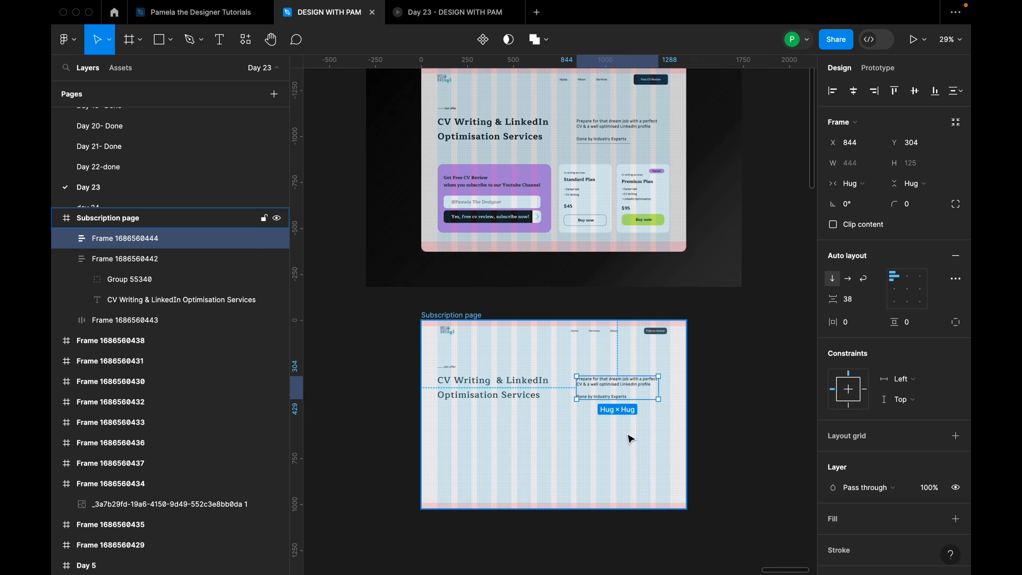
{"action": "scroll", "coordinate": [620, 430], "scroll_direction": "up", "scroll_amount": 5}
{"action": "right_click", "coordinate": [637, 328]}
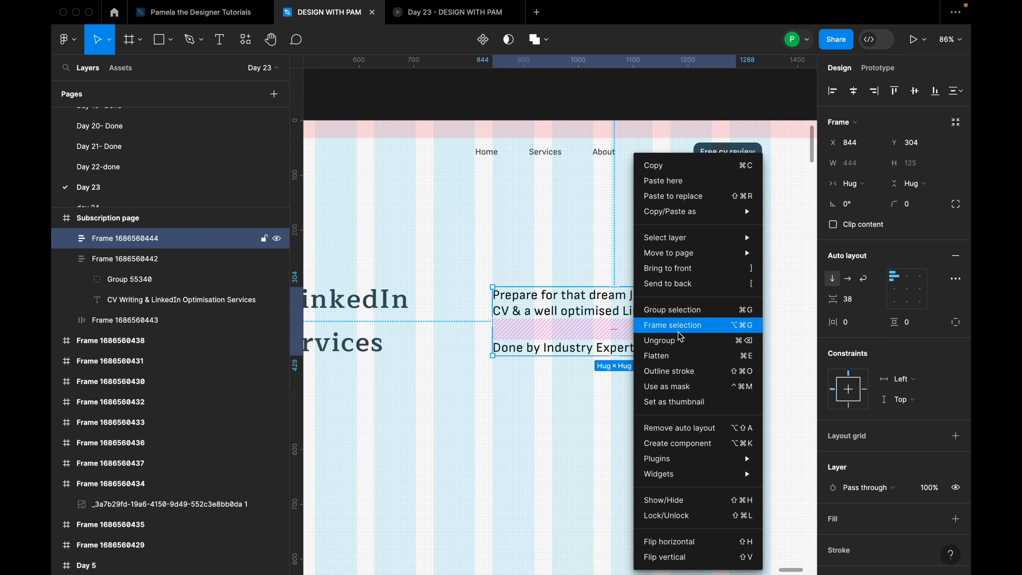
{"action": "left_click", "coordinate": [668, 340]}
{"action": "left_click", "coordinate": [571, 389]}
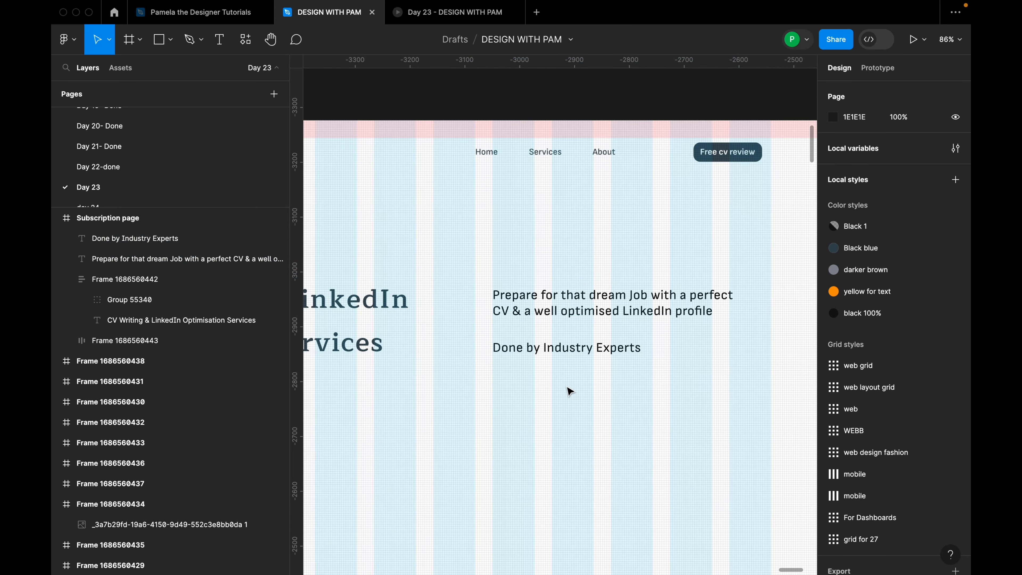
Draw a horizontal line about 288 px long just beneath the "Done by Industry Experts" text
{"action": "key", "text": "l"}
{"action": "left_click_drag", "start_coordinate": [495, 361], "coordinate": [653, 365]}
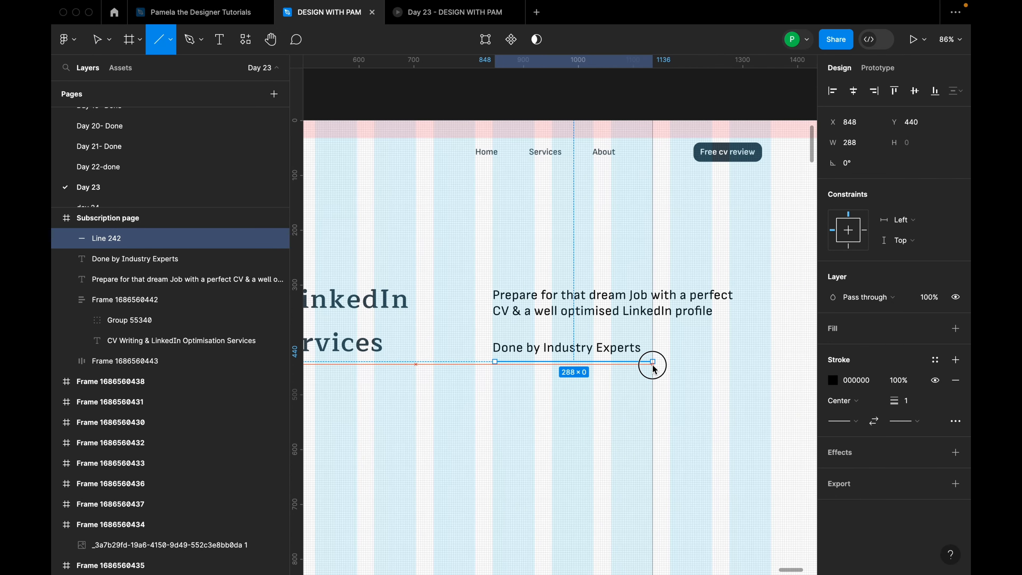
{"action": "scroll", "coordinate": [579, 368], "scroll_direction": "left", "scroll_amount": 3}
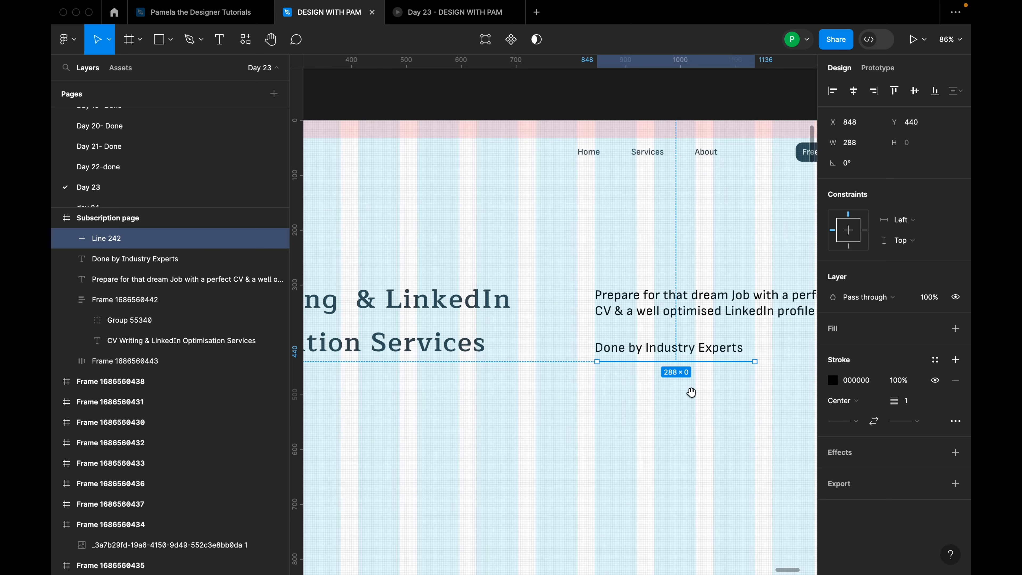
{"action": "scroll", "coordinate": [616, 364], "scroll_direction": "right", "scroll_amount": 3}
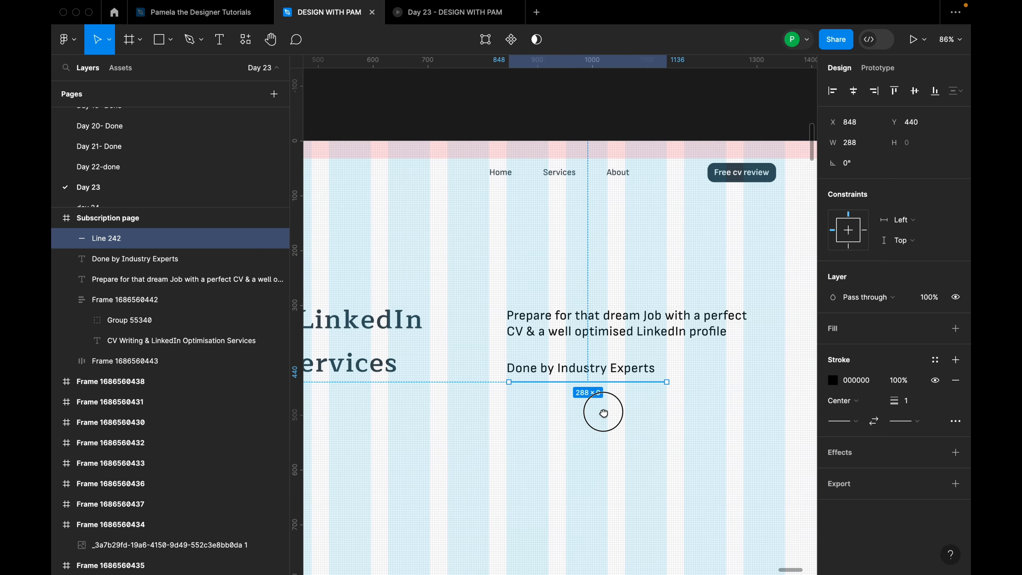
Select the underline together with the "Done by Industry Experts" text and wrap them in a vertical auto layout
{"action": "left_click", "coordinate": [628, 375], "text": "shift"}
{"action": "scroll", "coordinate": [628, 374], "scroll_direction": "up", "scroll_amount": 2}
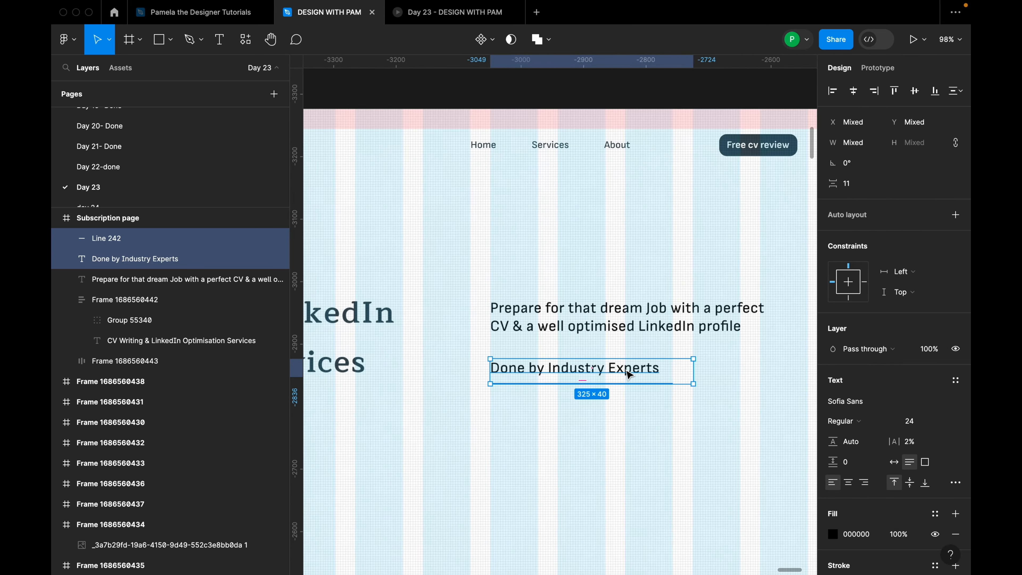
{"action": "left_click", "coordinate": [673, 399]}
{"action": "scroll", "coordinate": [672, 385], "scroll_direction": "up", "scroll_amount": 1}
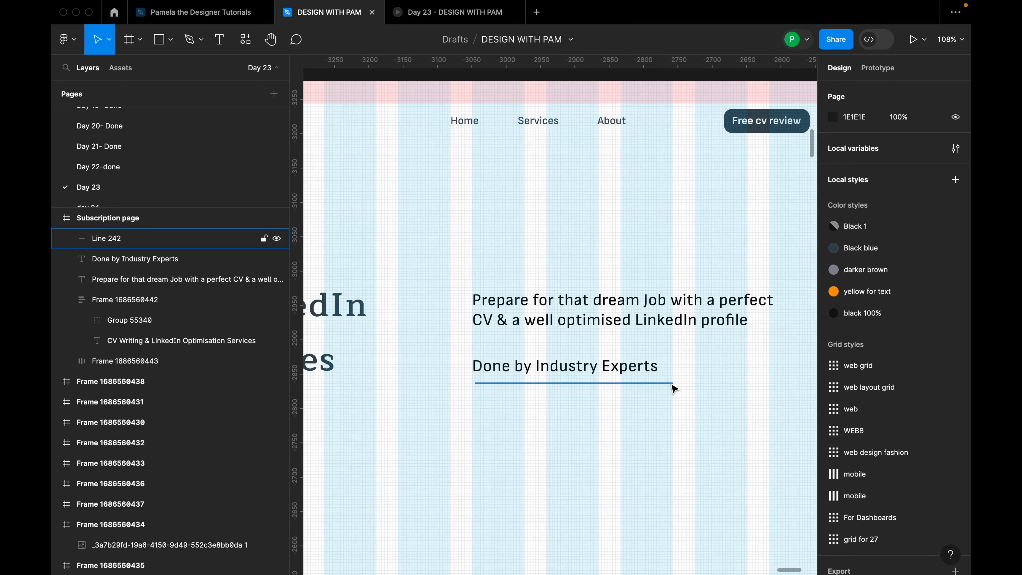
{"action": "left_click", "coordinate": [668, 384]}
{"action": "left_click", "coordinate": [608, 367]}
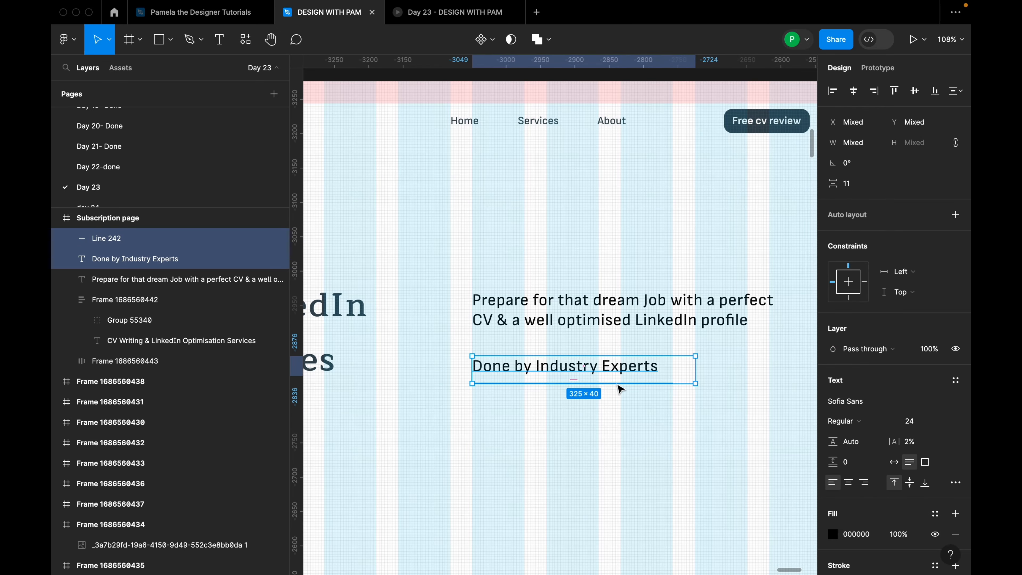
{"action": "left_click", "coordinate": [623, 404]}
{"action": "left_click", "coordinate": [619, 384]}
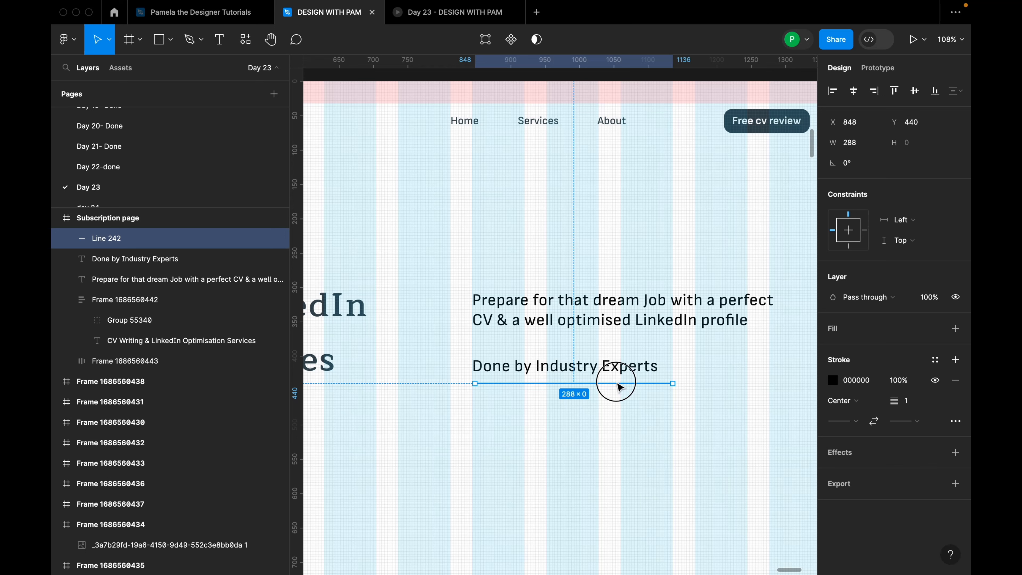
{"action": "left_click", "coordinate": [625, 371], "text": "shift"}
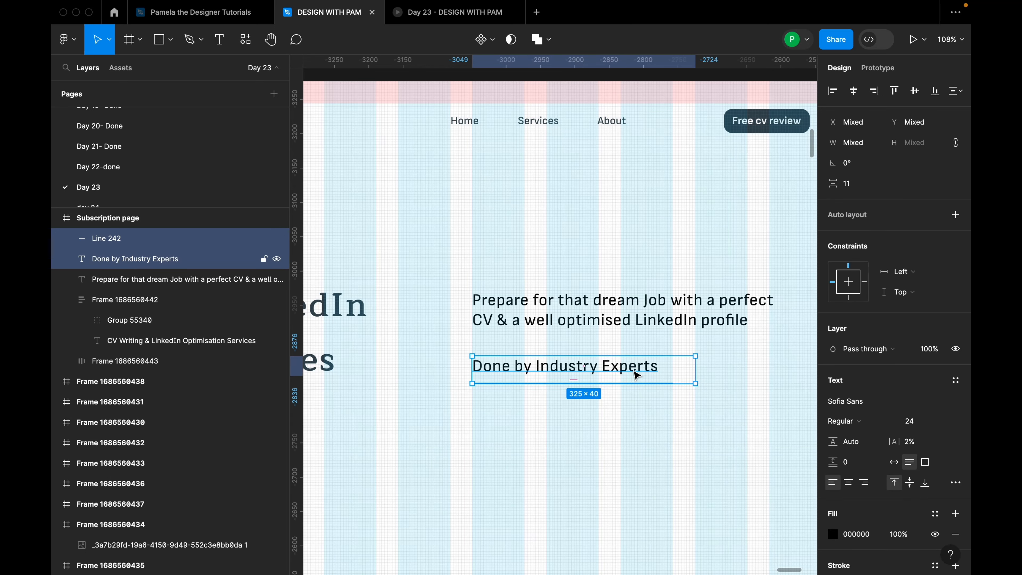
{"action": "key", "text": "shift+a"}
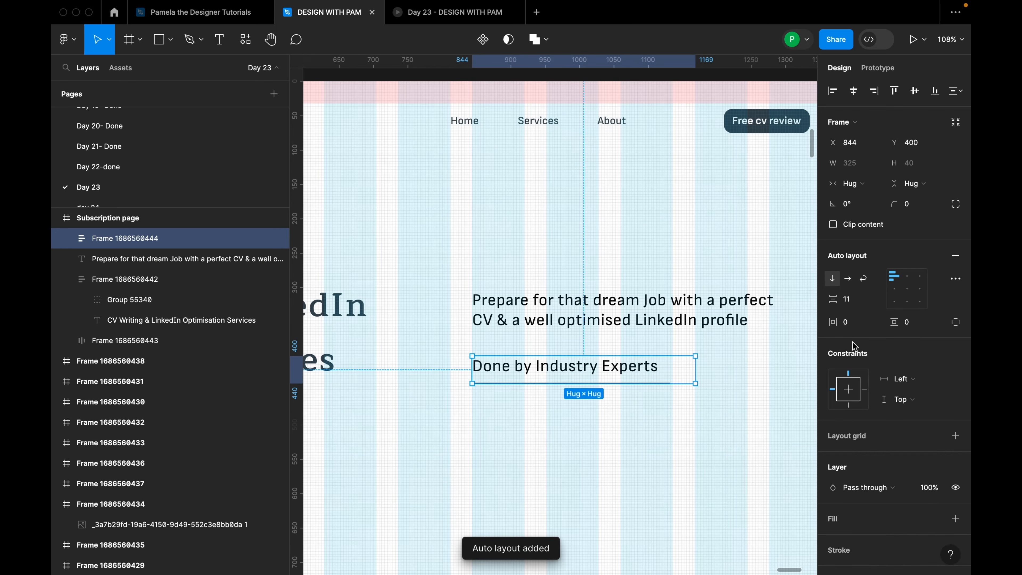
Apply the "Non black" library colour to the "Done by Industry Experts" text and its underline
{"action": "scroll", "coordinate": [853, 346], "scroll_direction": "down", "scroll_amount": 4}
{"action": "left_click", "coordinate": [936, 464]}
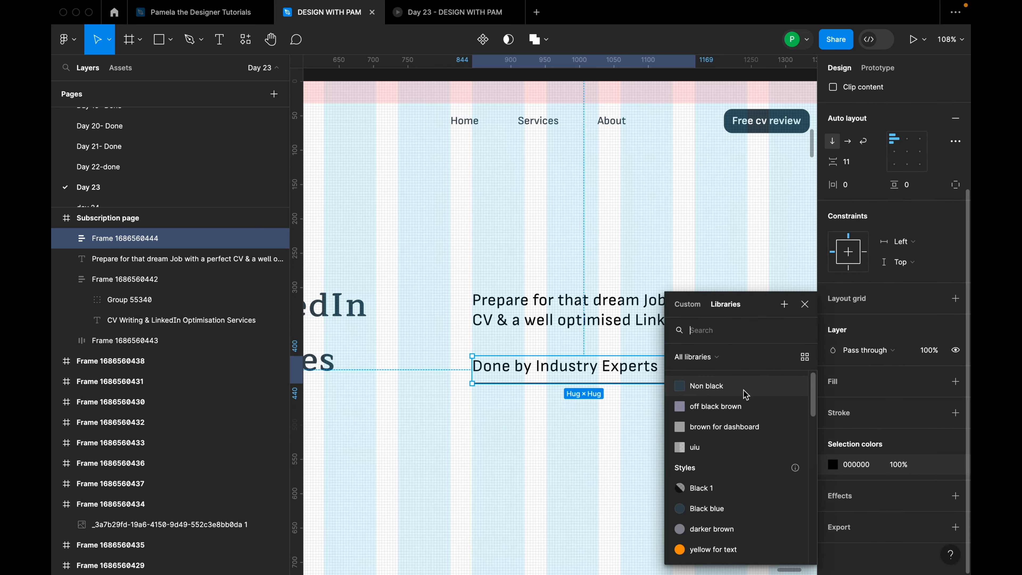
{"action": "left_click", "coordinate": [746, 394]}
Wrap the supporting paragraph and underlined tagline in a vertical auto layout, and apply the "Non black" library colour to the paragraph
{"action": "left_click", "coordinate": [651, 318]}
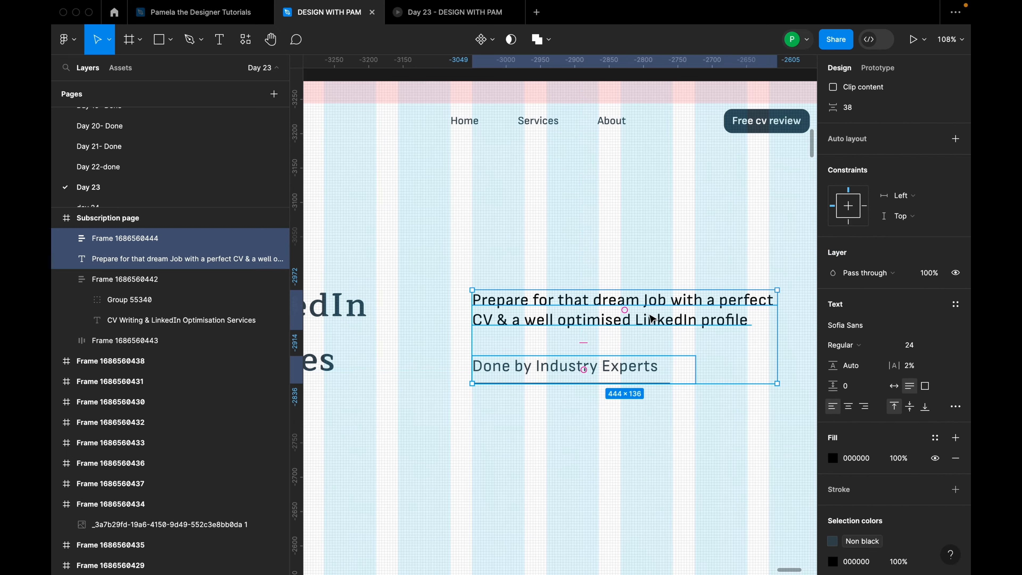
{"action": "key", "text": "shift+a"}
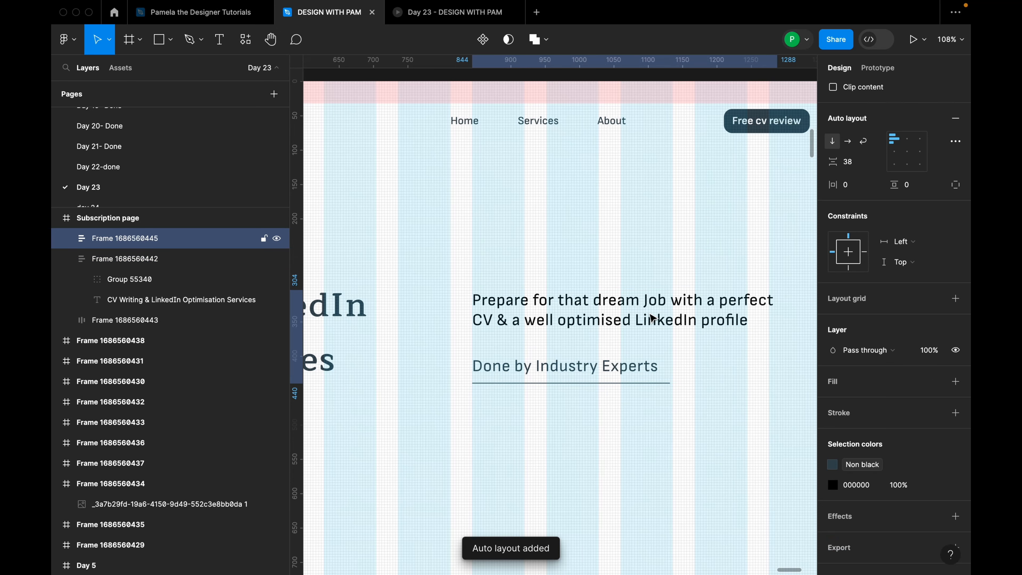
{"action": "scroll", "coordinate": [909, 454], "scroll_direction": "down", "scroll_amount": 1}
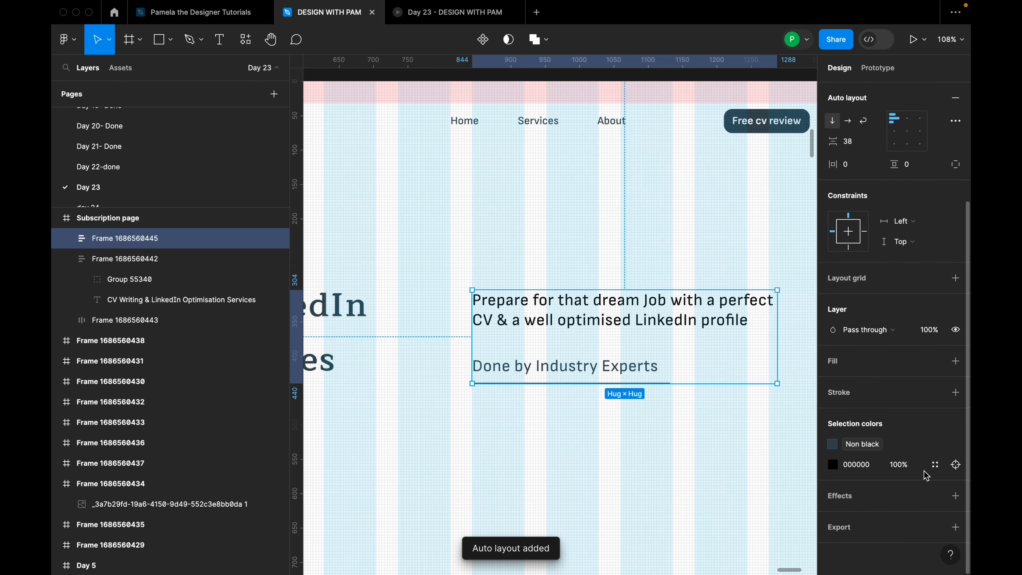
{"action": "left_click", "coordinate": [934, 465]}
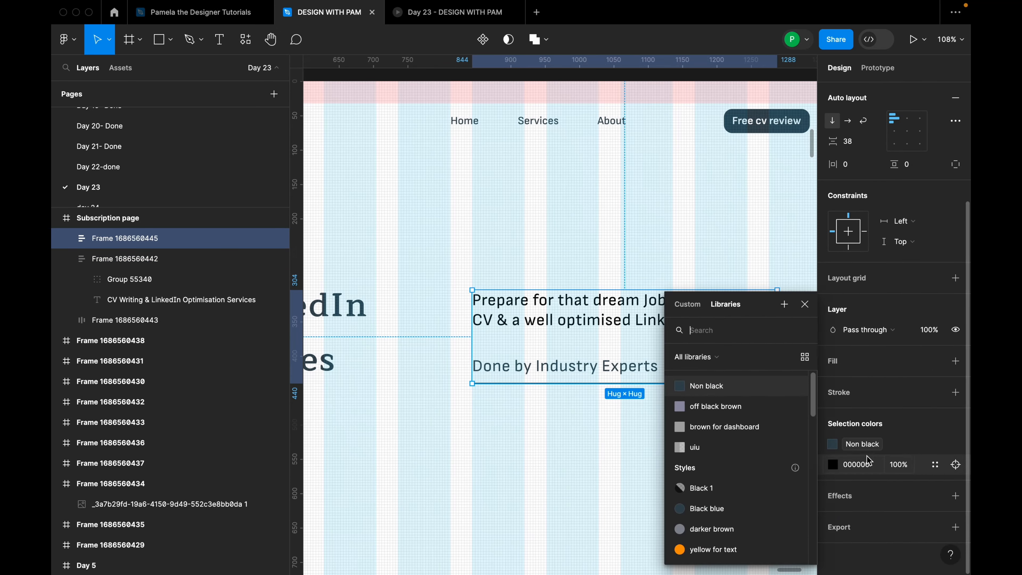
{"action": "key", "text": "Escape"}
{"action": "left_click", "coordinate": [733, 401]}
Draw a frame about 624 × 312 below the main heading on the subscription page for the offer card
{"action": "scroll", "coordinate": [733, 401], "scroll_direction": "down", "scroll_amount": 6}
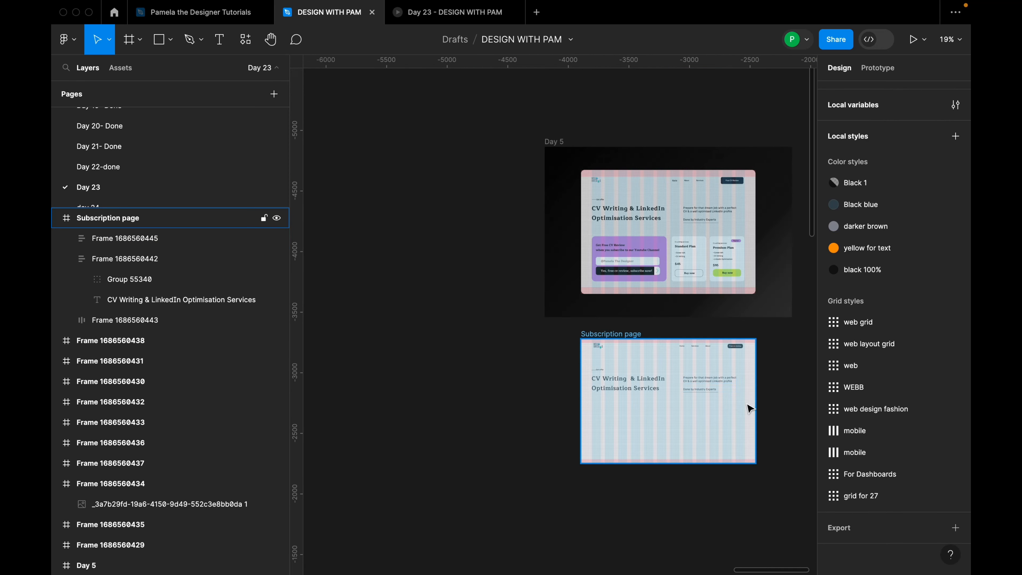
{"action": "scroll", "coordinate": [660, 410], "scroll_direction": "up", "scroll_amount": 2}
{"action": "scroll", "coordinate": [609, 419], "scroll_direction": "up", "scroll_amount": 1}
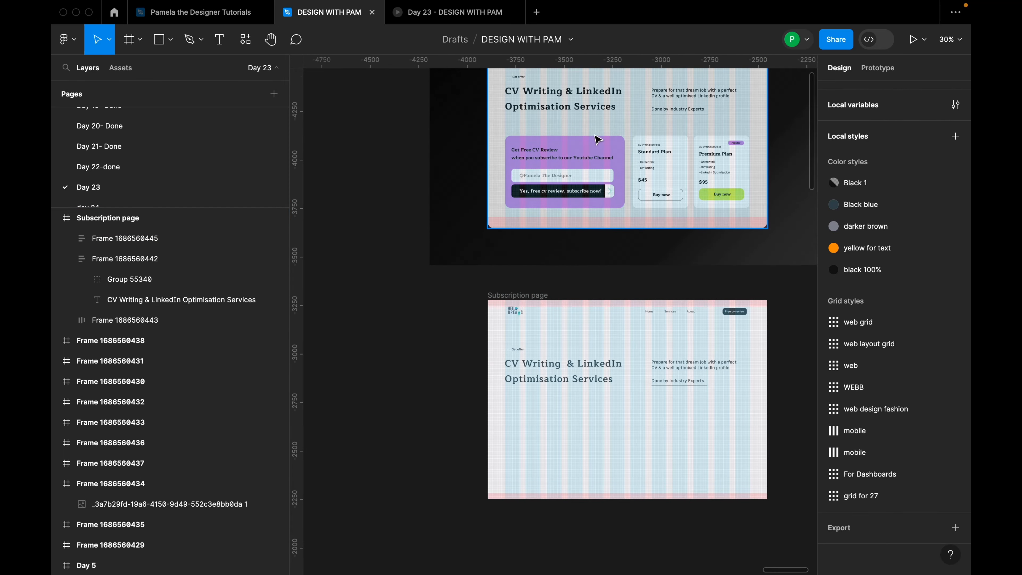
{"action": "left_click", "coordinate": [578, 356]}
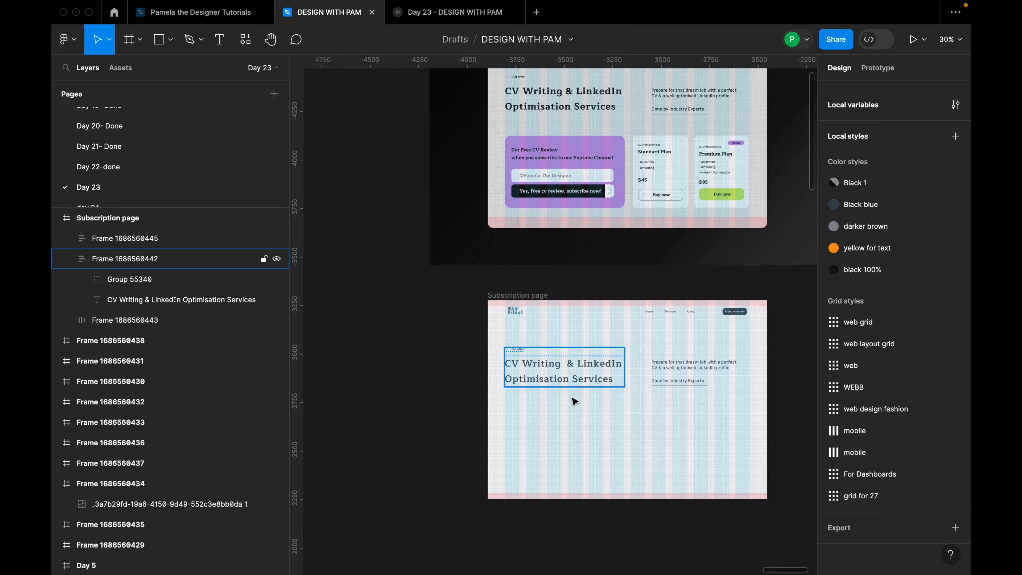
{"action": "key", "text": "f"}
{"action": "left_click_drag", "start_coordinate": [503, 427], "coordinate": [624, 487]}
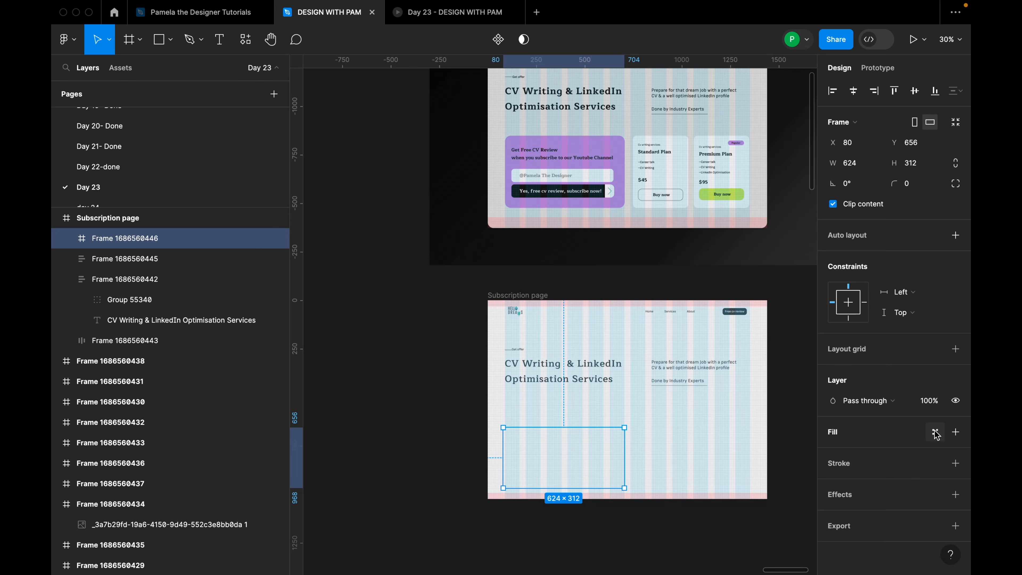
Fill the new card with the purple C190DF sampled from the reference design's "Get Free CV Review" card
{"action": "left_click", "coordinate": [955, 433]}
{"action": "left_click", "coordinate": [833, 452]}
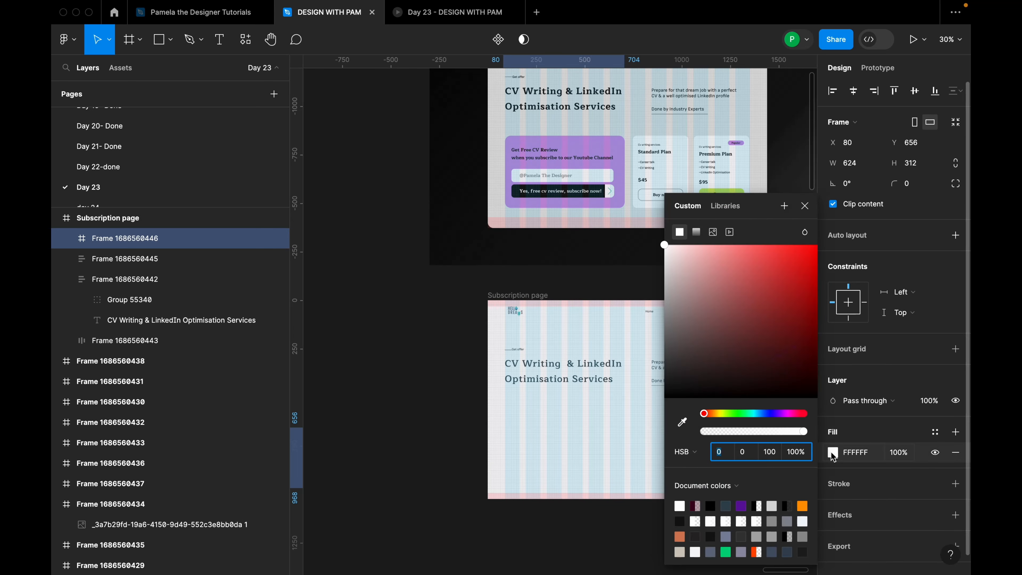
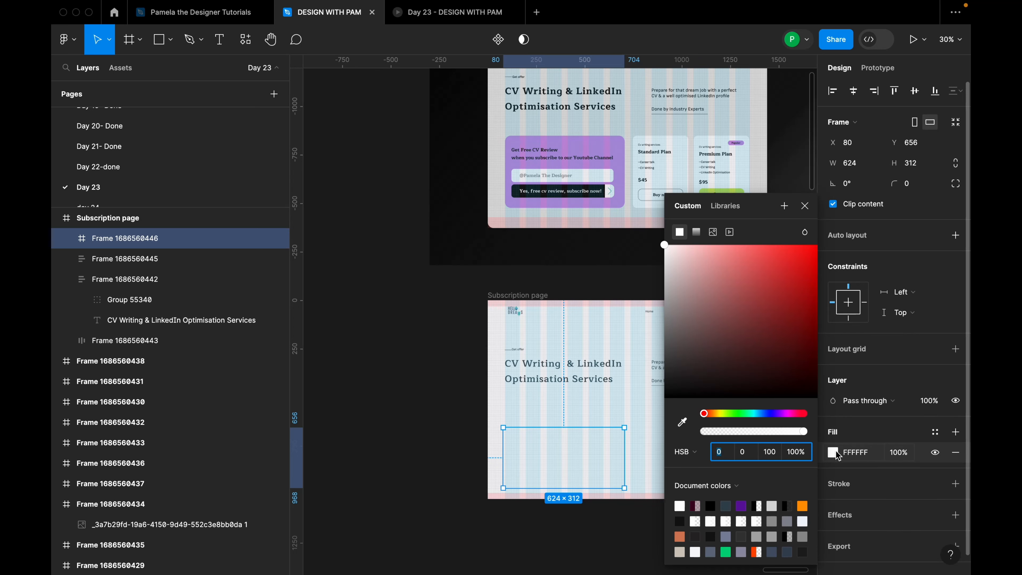
{"action": "left_click", "coordinate": [680, 427]}
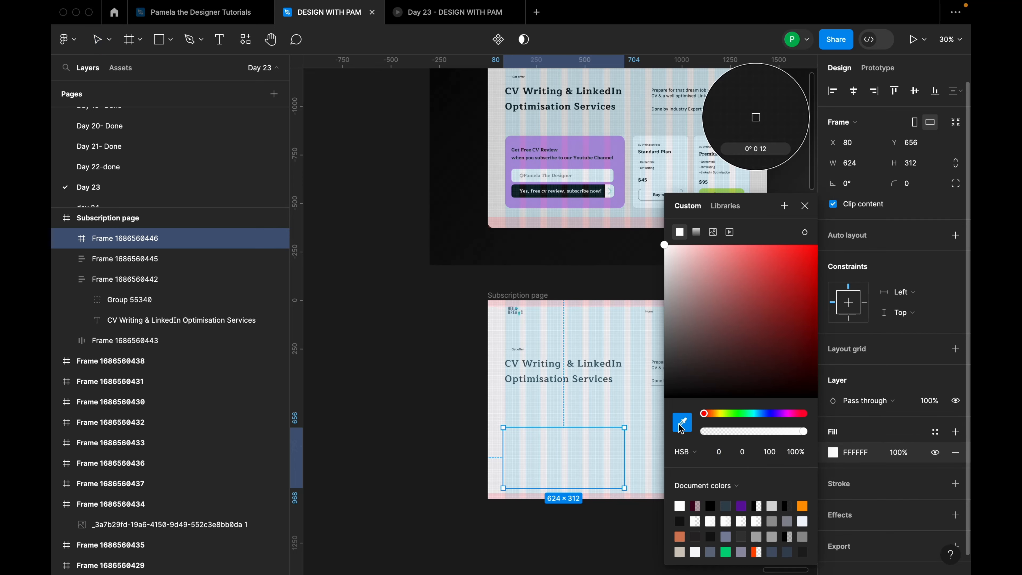
{"action": "left_click", "coordinate": [619, 166]}
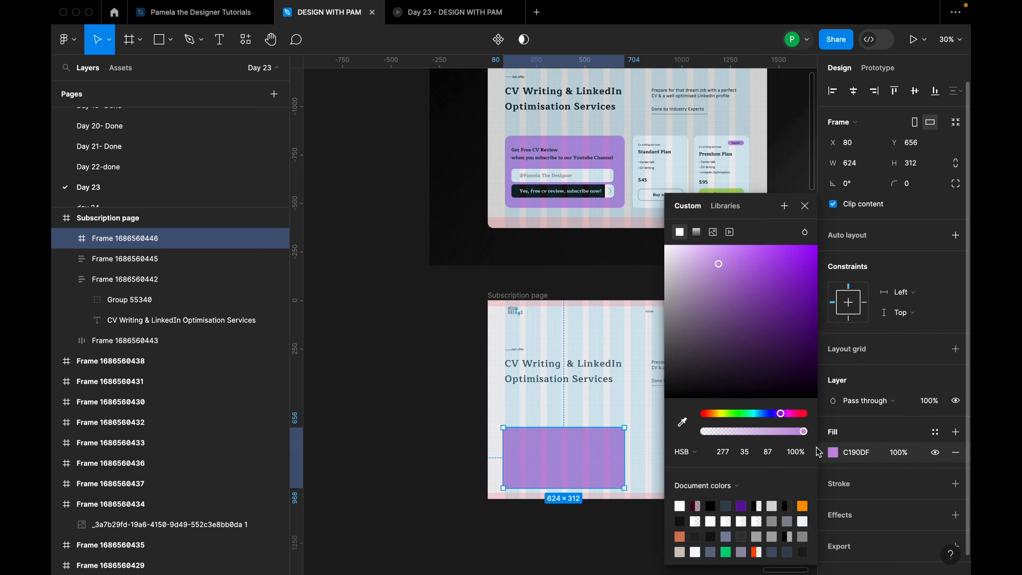
{"action": "left_click", "coordinate": [805, 206]}
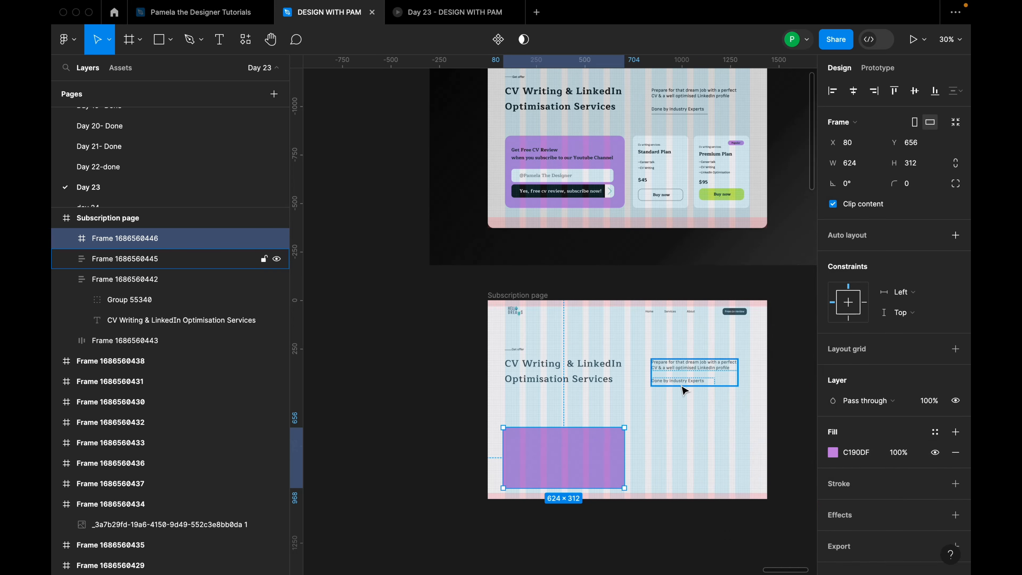
Set the purple card's corner radius to 12
{"action": "scroll", "coordinate": [677, 384], "scroll_direction": "up", "scroll_amount": 1}
{"action": "left_click", "coordinate": [915, 187]}
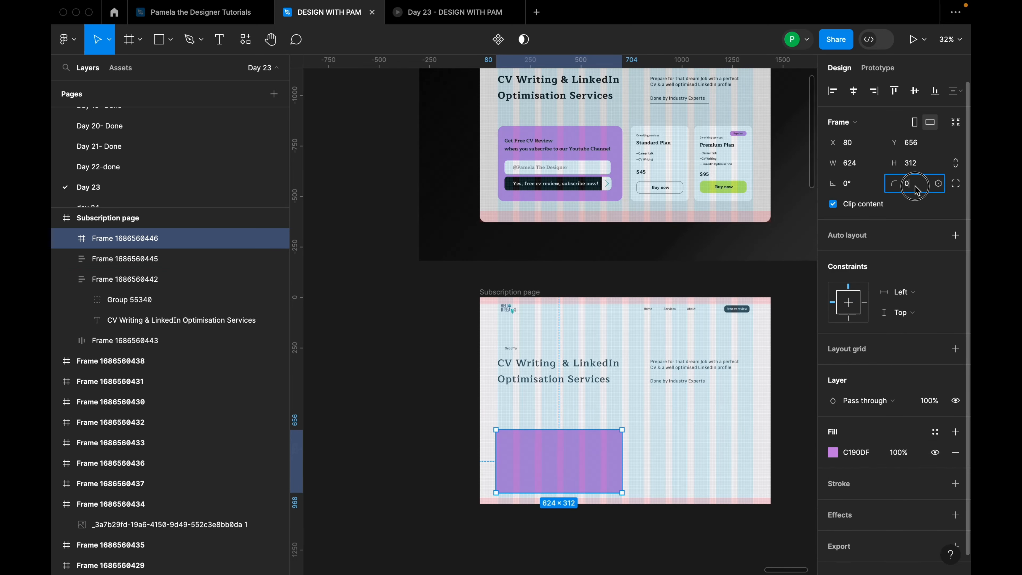
{"action": "type", "text": "12"}
{"action": "key", "text": "Return"}
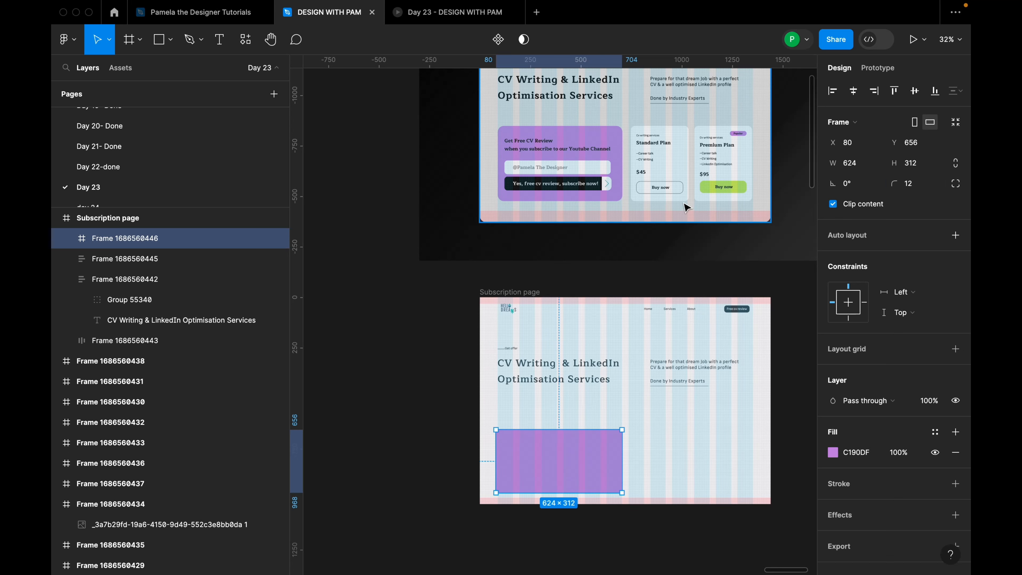
Resize the purple card to 617 × 372 and move it to X 88, Y 592 under the heading
{"action": "scroll", "coordinate": [660, 322], "scroll_direction": "down", "scroll_amount": 2}
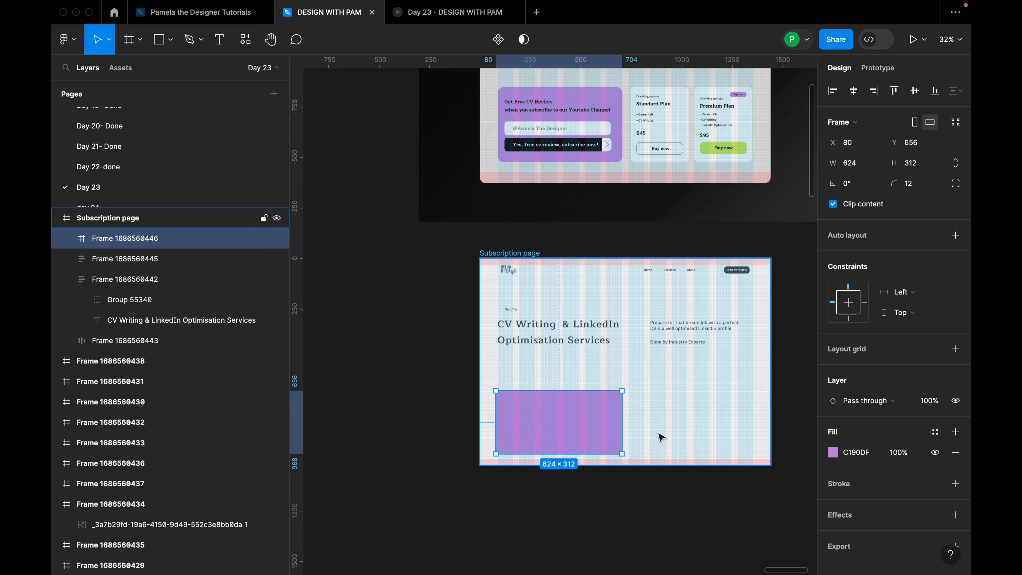
{"action": "scroll", "coordinate": [663, 437], "scroll_direction": "up", "scroll_amount": 2}
{"action": "left_click", "coordinate": [865, 167]}
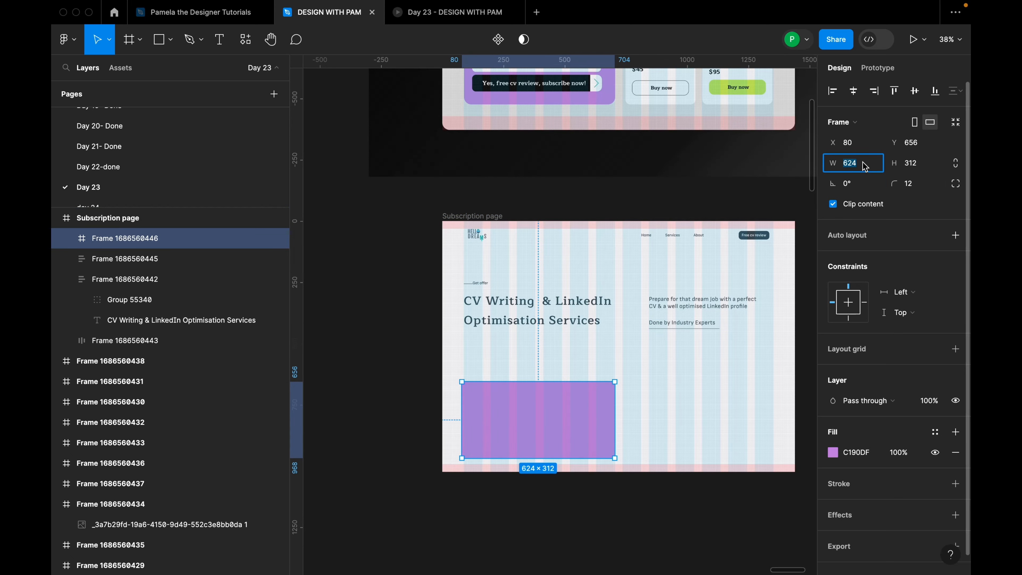
{"action": "type", "text": "617"}
{"action": "key", "text": "Return"}
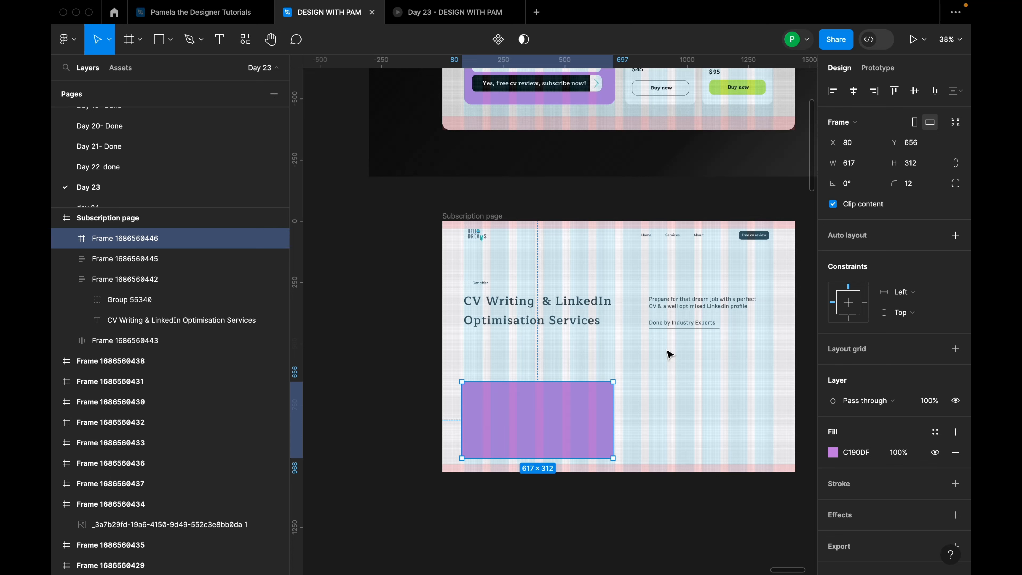
{"action": "left_click", "coordinate": [929, 163]}
{"action": "type", "text": "3"}
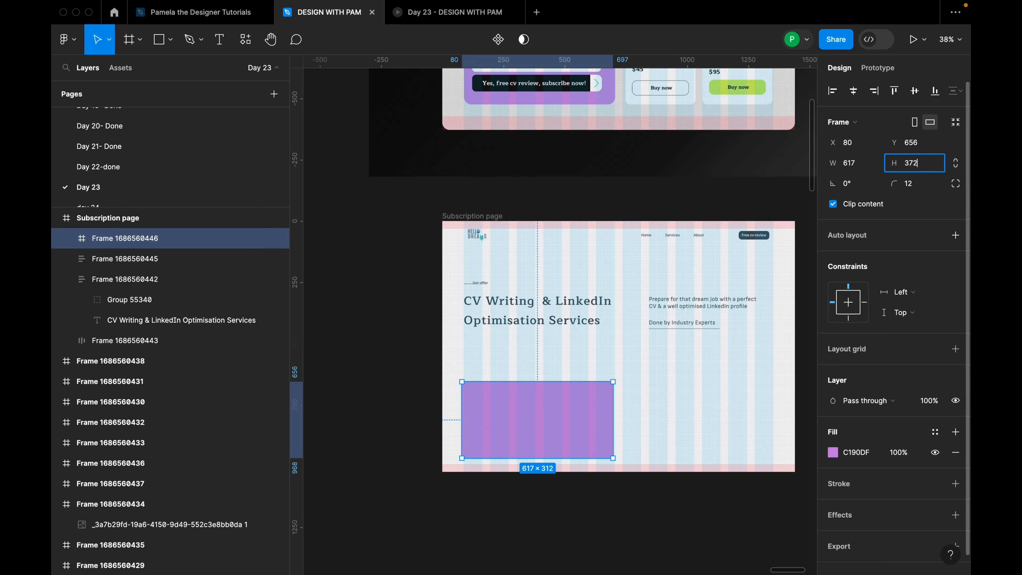
{"action": "key", "text": "Return"}
{"action": "scroll", "coordinate": [696, 270], "scroll_direction": "down", "scroll_amount": 2}
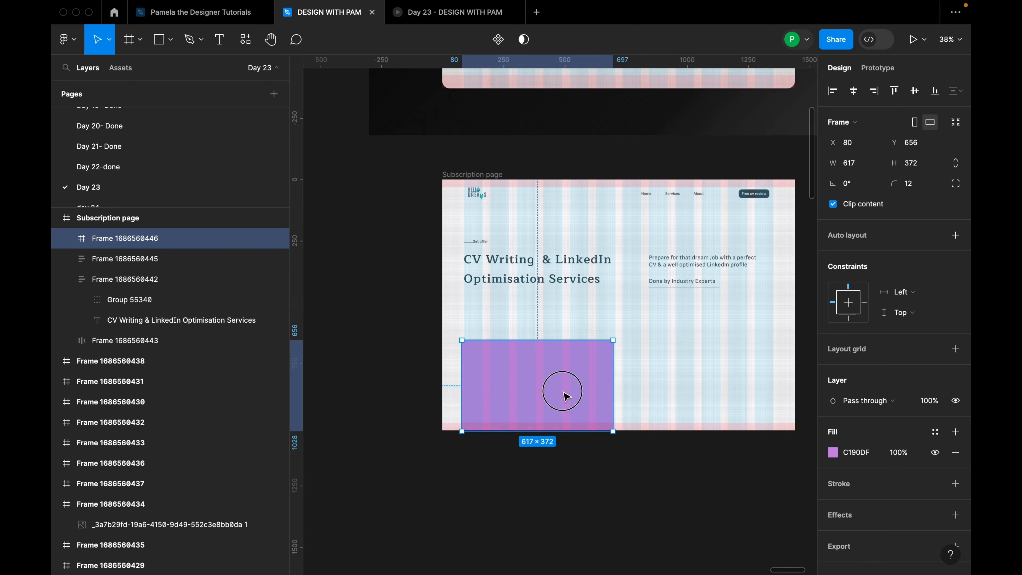
{"action": "left_click_drag", "start_coordinate": [564, 394], "coordinate": [570, 385]}
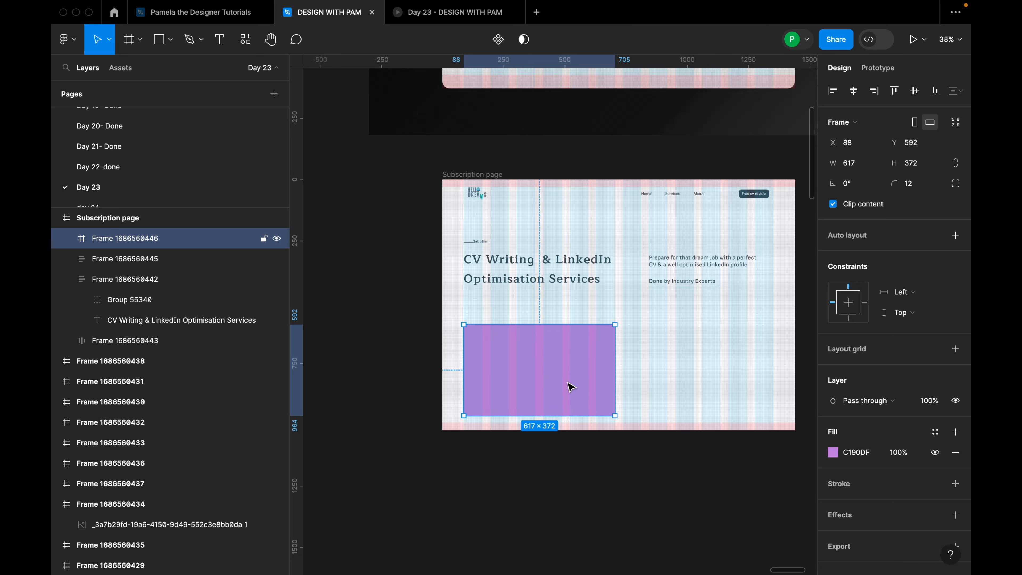
Draw a second frame about 304 × 364 beside the purple card and place it at about X 792, Y 600
{"action": "left_click", "coordinate": [658, 371]}
{"action": "left_click_drag", "start_coordinate": [716, 347], "coordinate": [658, 356]}
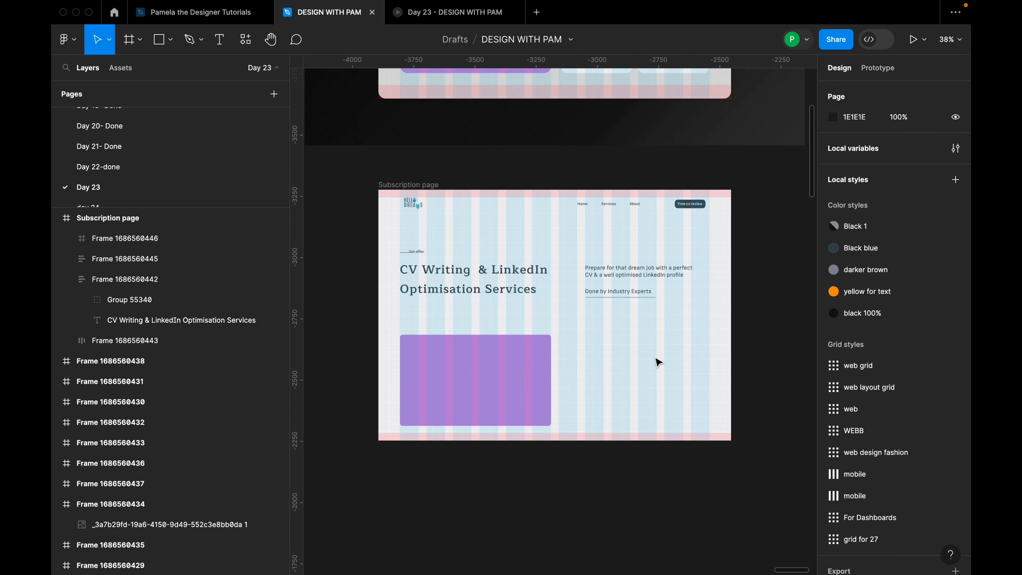
{"action": "key", "text": "f"}
{"action": "scroll", "coordinate": [590, 355], "scroll_direction": "up", "scroll_amount": 1}
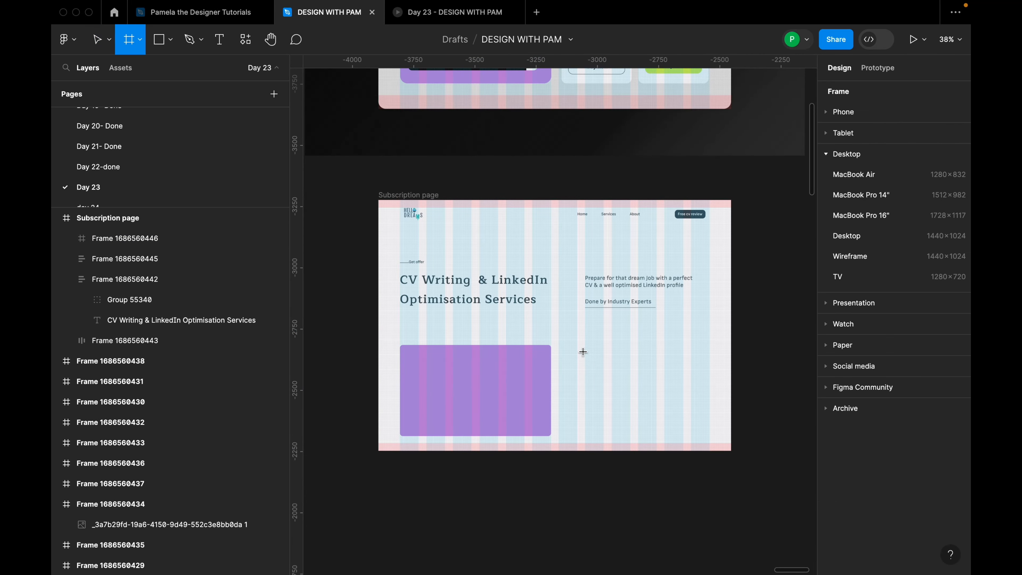
{"action": "left_click_drag", "start_coordinate": [581, 347], "coordinate": [655, 437]}
{"action": "left_click_drag", "start_coordinate": [625, 390], "coordinate": [614, 384]}
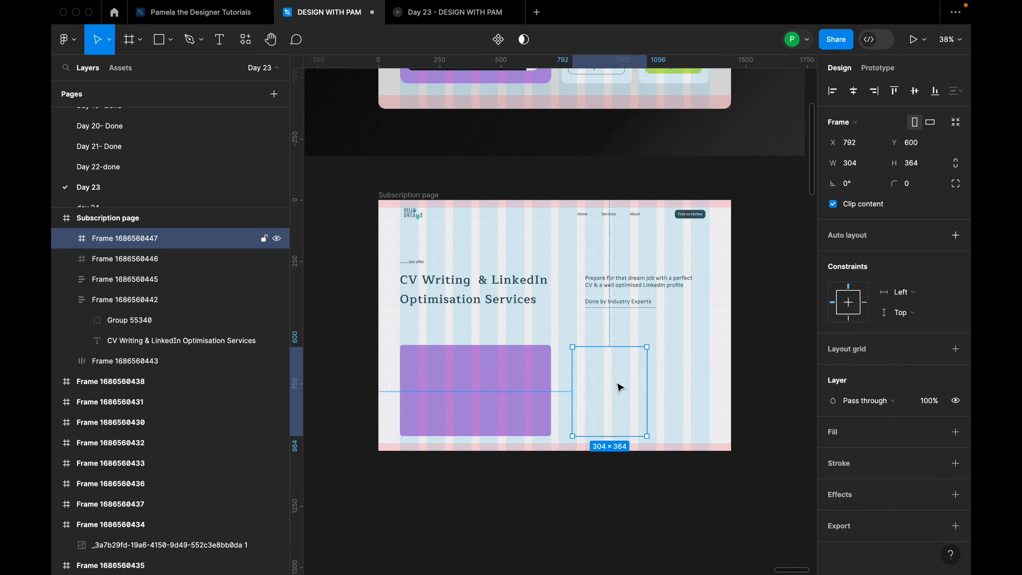
Fill the second card with a solid red, AA1D1D
{"action": "left_click", "coordinate": [955, 432]}
{"action": "left_click", "coordinate": [832, 452]}
{"action": "left_click_drag", "start_coordinate": [789, 362], "coordinate": [791, 296]}
{"action": "left_click", "coordinate": [805, 207]}
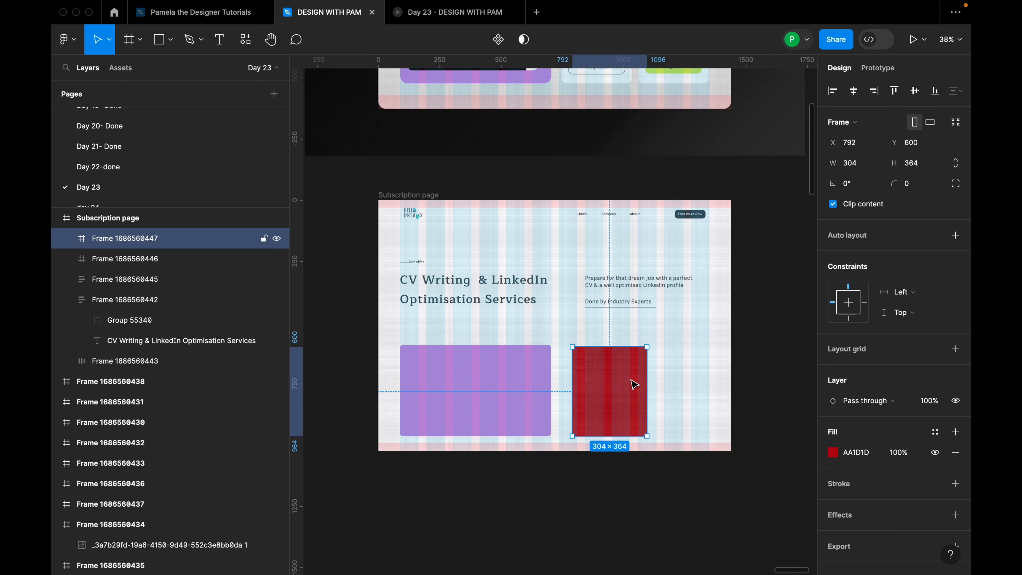
Set the red card's size to 286 × 372
{"action": "left_click", "coordinate": [864, 167]}
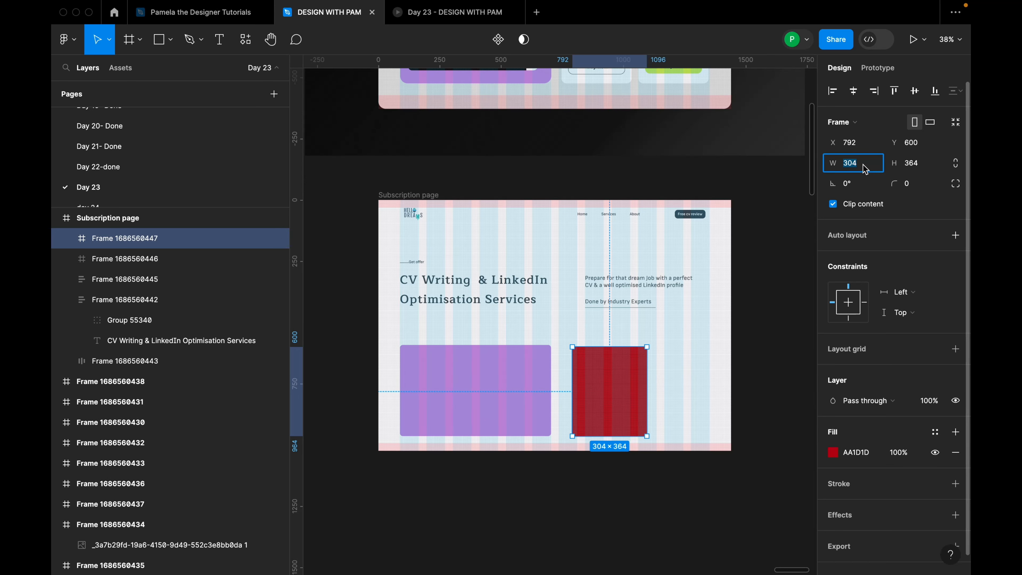
{"action": "type", "text": "286"}
{"action": "key", "text": "Return"}
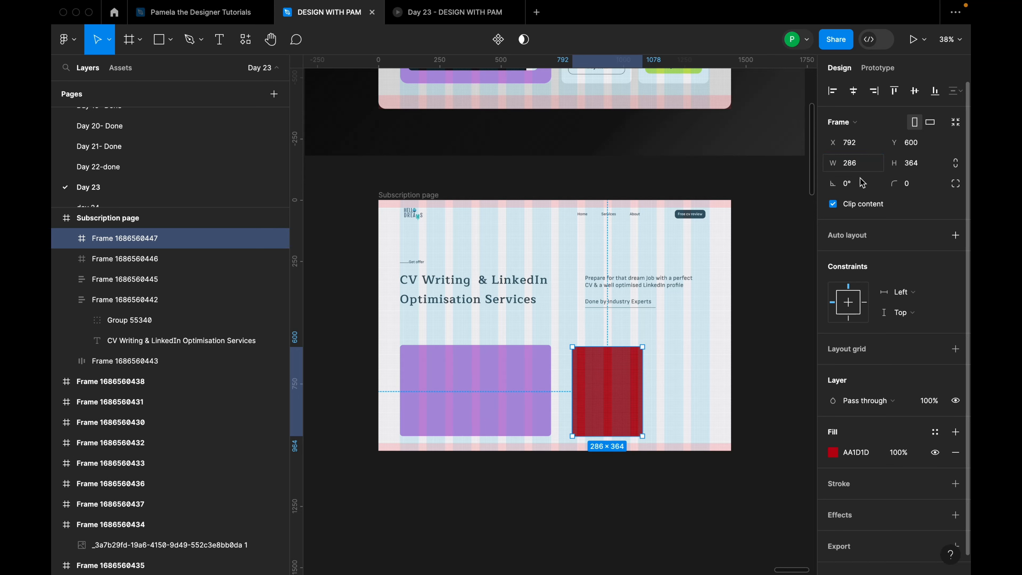
{"action": "left_click", "coordinate": [921, 168]}
{"action": "type", "text": "372"}
{"action": "key", "text": "Return"}
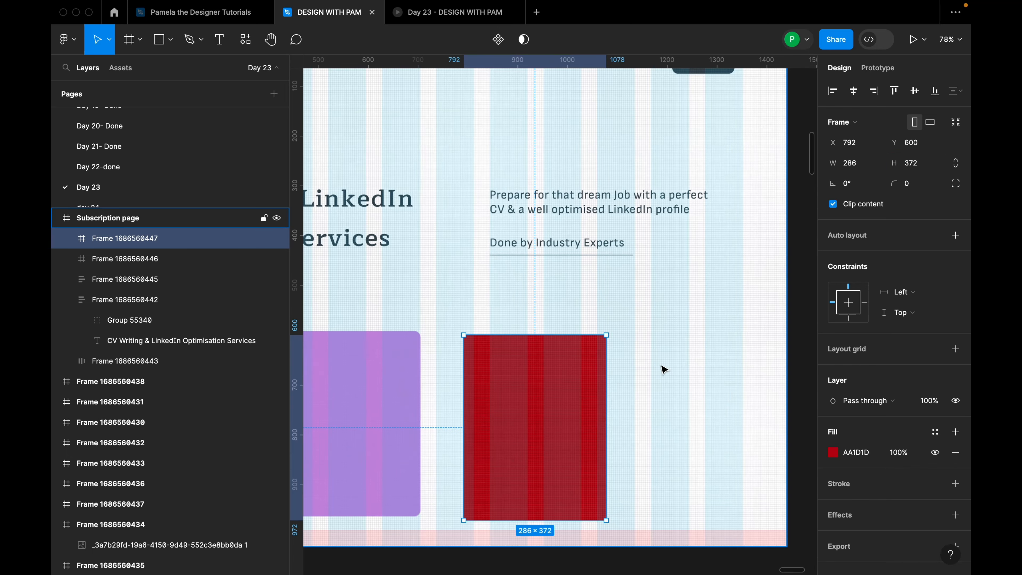
Move the red card up to Y 592 so its top edge lines up with the purple card
{"action": "scroll", "coordinate": [662, 364], "scroll_direction": "up", "scroll_amount": 5}
{"action": "left_click_drag", "start_coordinate": [642, 336], "coordinate": [698, 274]}
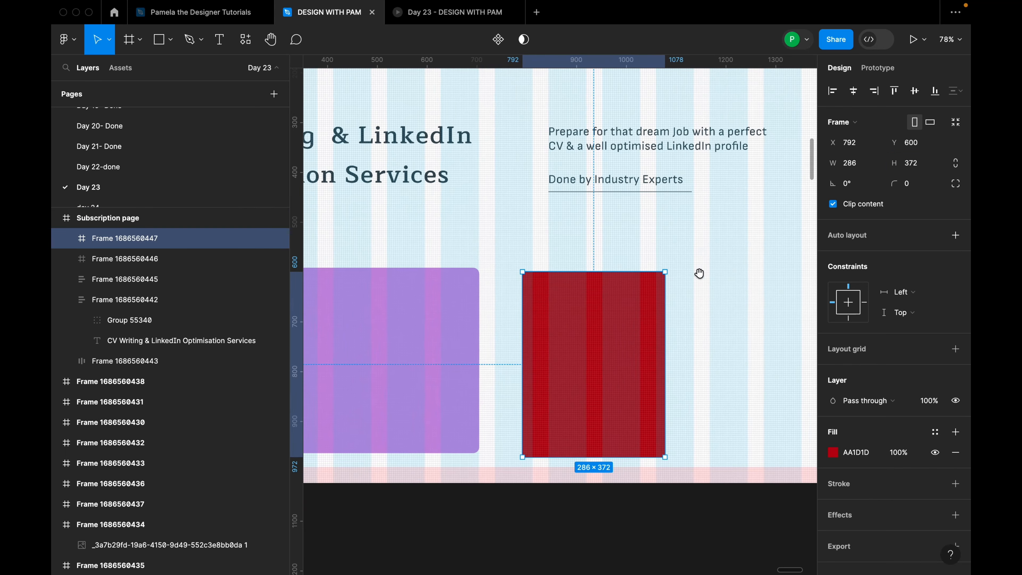
{"action": "left_click_drag", "start_coordinate": [615, 353], "coordinate": [616, 350]}
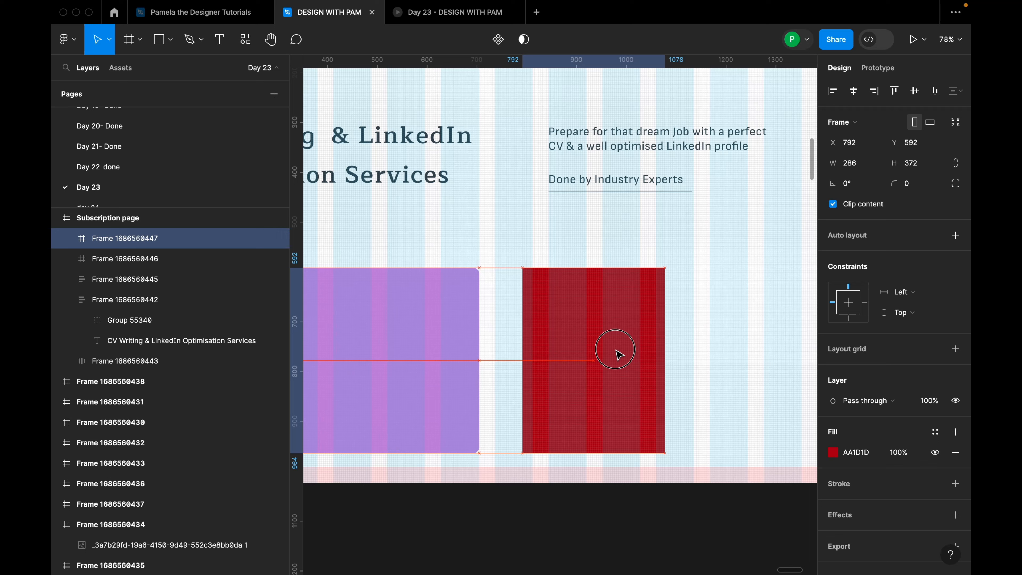
Set the horizontal spacing between the purple and red cards to 42
{"action": "left_click", "coordinate": [438, 372], "text": "shift"}
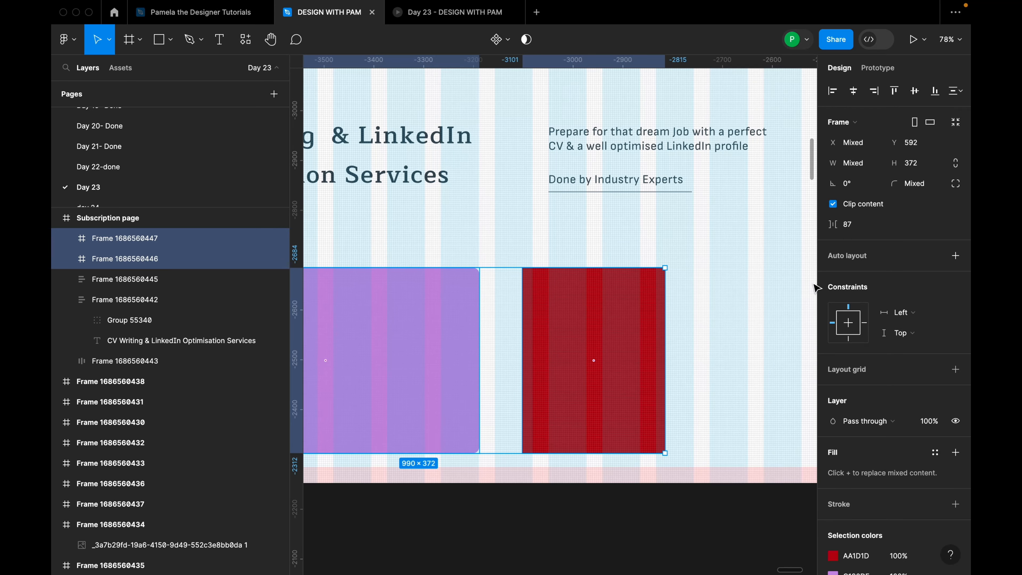
{"action": "left_click", "coordinate": [860, 230]}
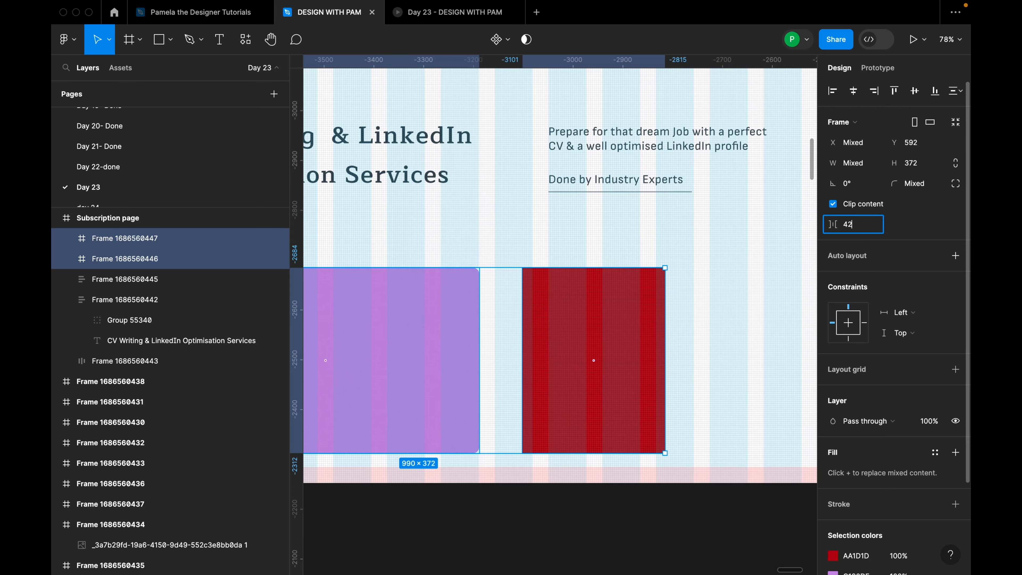
{"action": "key", "text": "Return"}
{"action": "left_click", "coordinate": [598, 343]}
{"action": "key", "text": "Escape"}
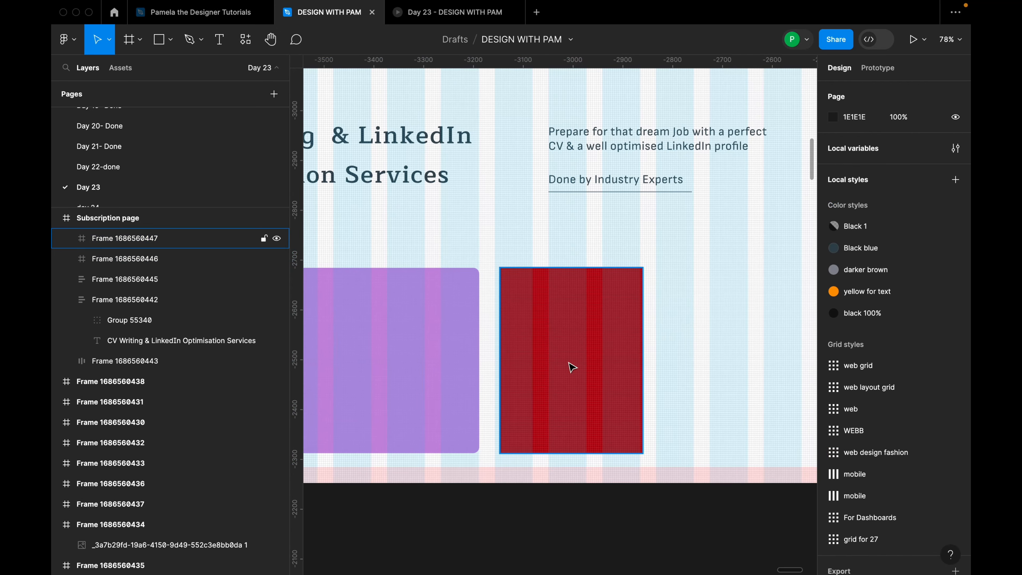
Shift the red card to X 736 and place a copy of it beside it at about X 1060, Y 588
{"action": "scroll", "coordinate": [518, 361], "scroll_direction": "up", "scroll_amount": 2}
{"action": "left_click", "coordinate": [575, 332]}
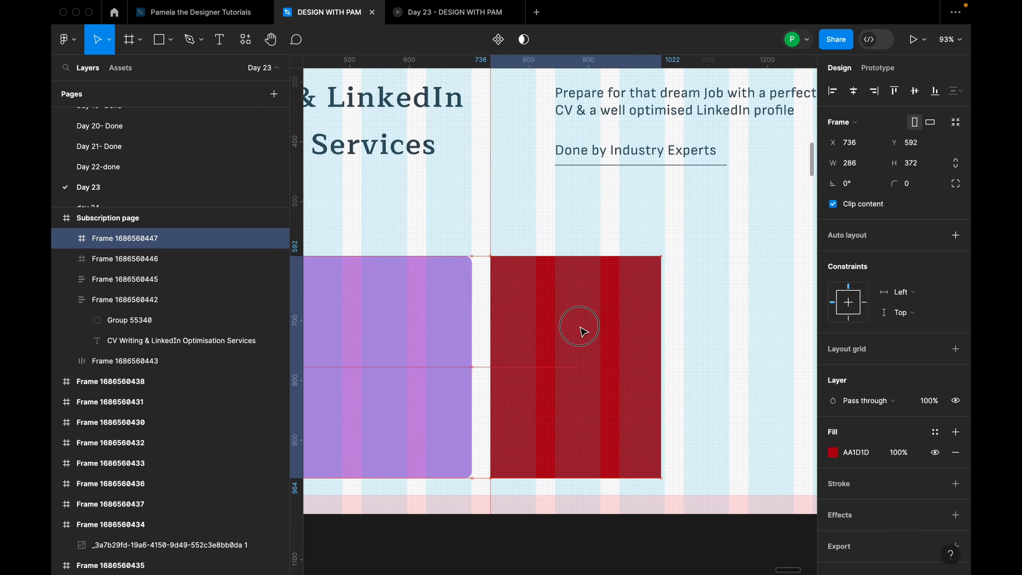
{"action": "left_click_drag", "start_coordinate": [580, 326], "coordinate": [769, 347]}
{"action": "left_click_drag", "start_coordinate": [680, 327], "coordinate": [568, 347]}
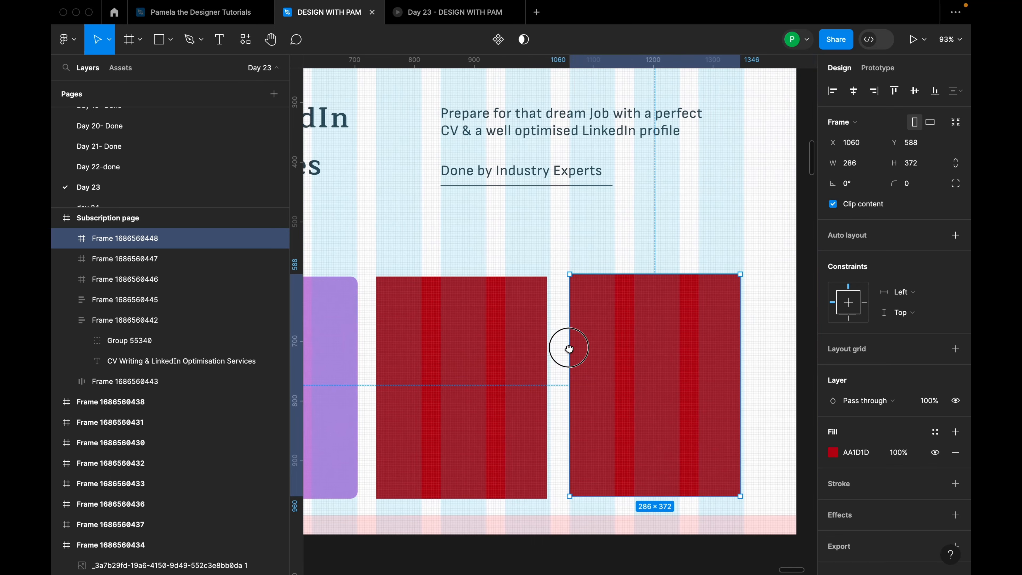
Move the copied red card to about X 1064 and set the first red card's width to 290
{"action": "left_click_drag", "start_coordinate": [663, 344], "coordinate": [666, 345]}
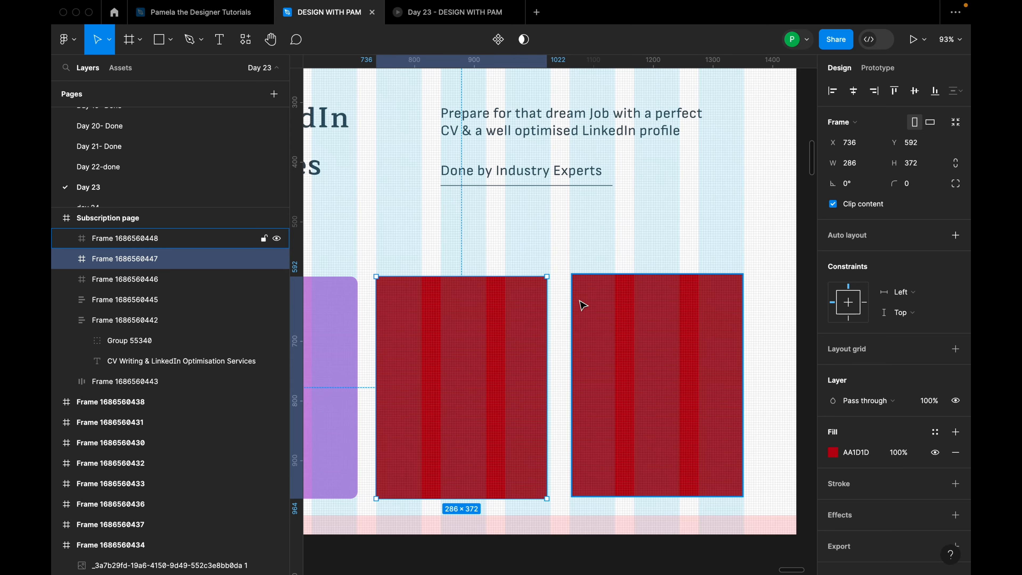
{"action": "scroll", "coordinate": [582, 304], "scroll_direction": "up", "scroll_amount": 1}
{"action": "left_click", "coordinate": [868, 170]}
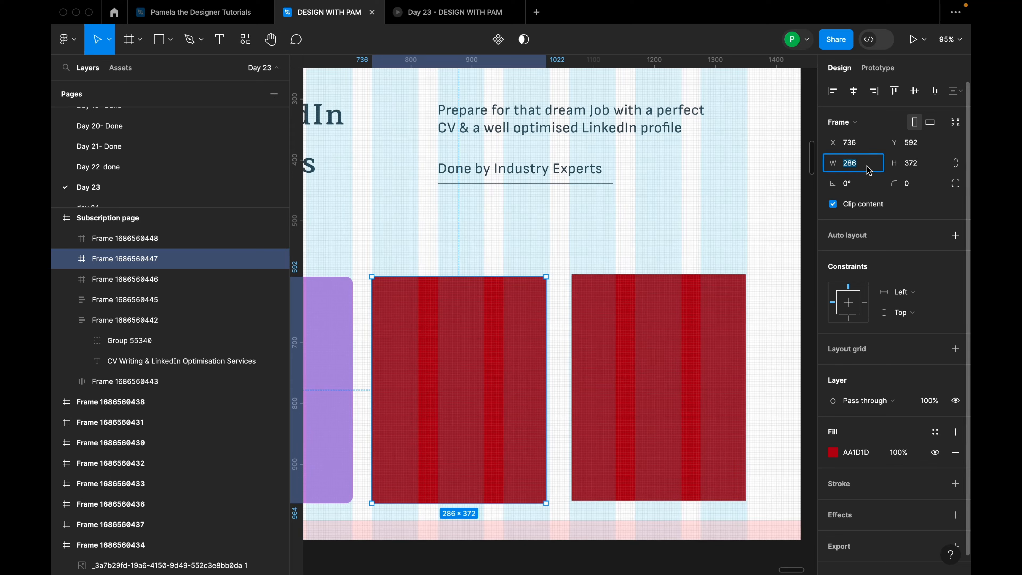
{"action": "type", "text": "289"}
{"action": "key", "text": "Return"}
{"action": "left_click", "coordinate": [859, 163]}
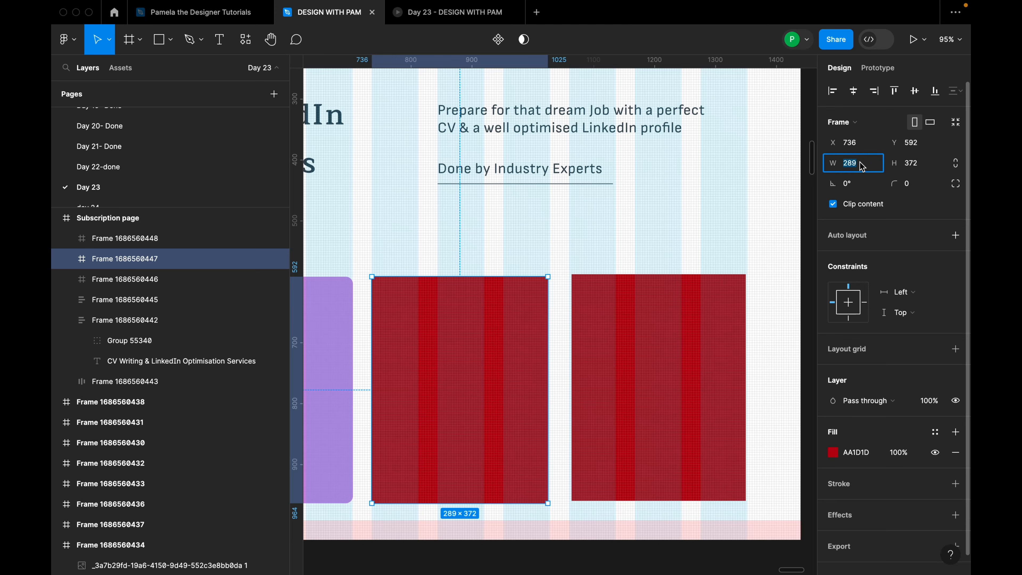
{"action": "type", "text": "290"}
{"action": "key", "text": "Return"}
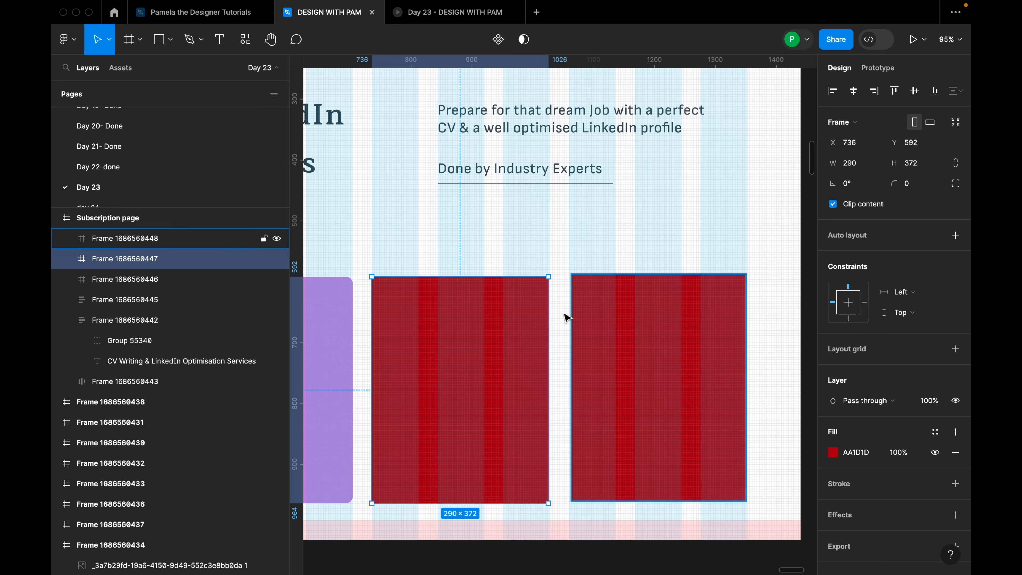
Check the first red card's edges against the grid columns and set its width to 294
{"action": "scroll", "coordinate": [537, 332], "scroll_direction": "up", "scroll_amount": 5}
{"action": "scroll", "coordinate": [581, 237], "scroll_direction": "up", "scroll_amount": 10}
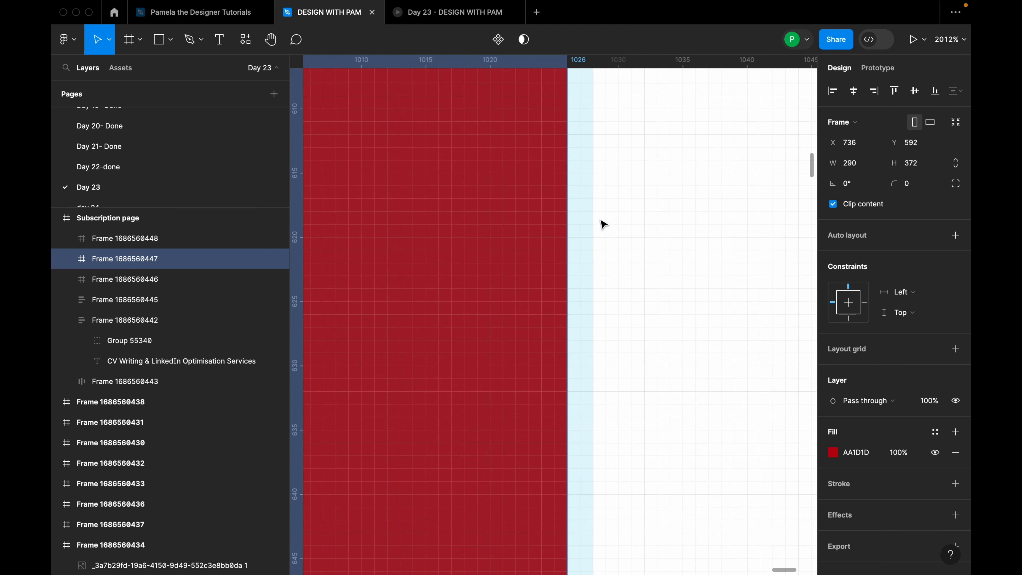
{"action": "scroll", "coordinate": [589, 227], "scroll_direction": "up", "scroll_amount": 3}
{"action": "scroll", "coordinate": [590, 228], "scroll_direction": "down", "scroll_amount": 15}
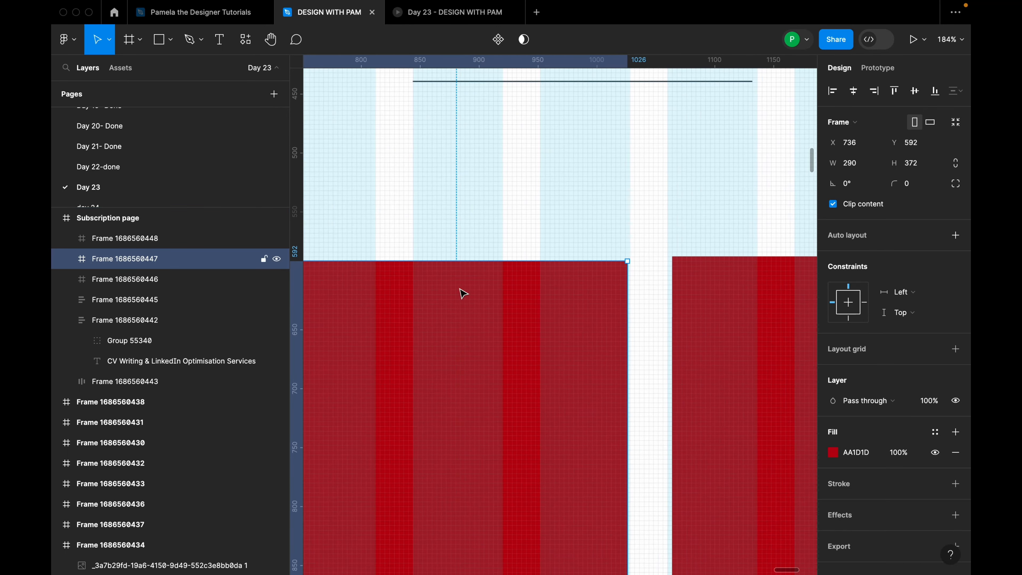
{"action": "scroll", "coordinate": [356, 303], "scroll_direction": "up", "scroll_amount": 8}
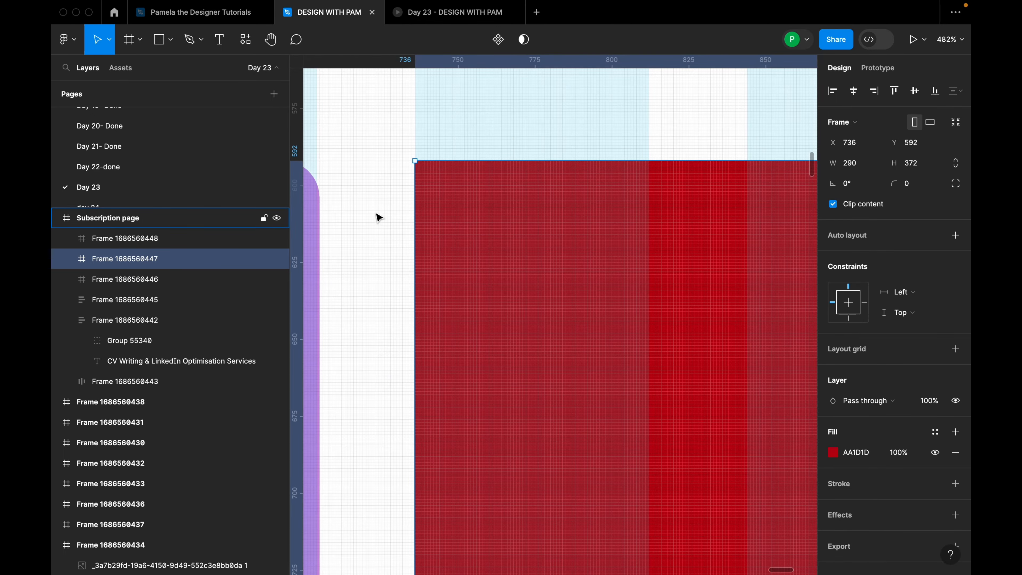
{"action": "scroll", "coordinate": [423, 222], "scroll_direction": "down", "scroll_amount": 5}
{"action": "scroll", "coordinate": [522, 233], "scroll_direction": "up", "scroll_amount": 9}
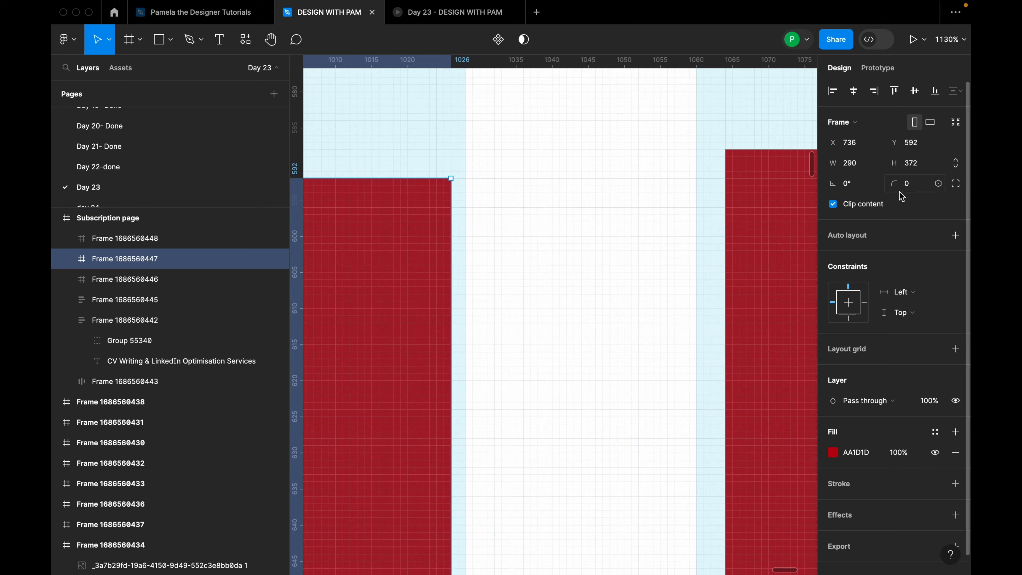
{"action": "left_click", "coordinate": [869, 164]}
{"action": "key", "text": "Return"}
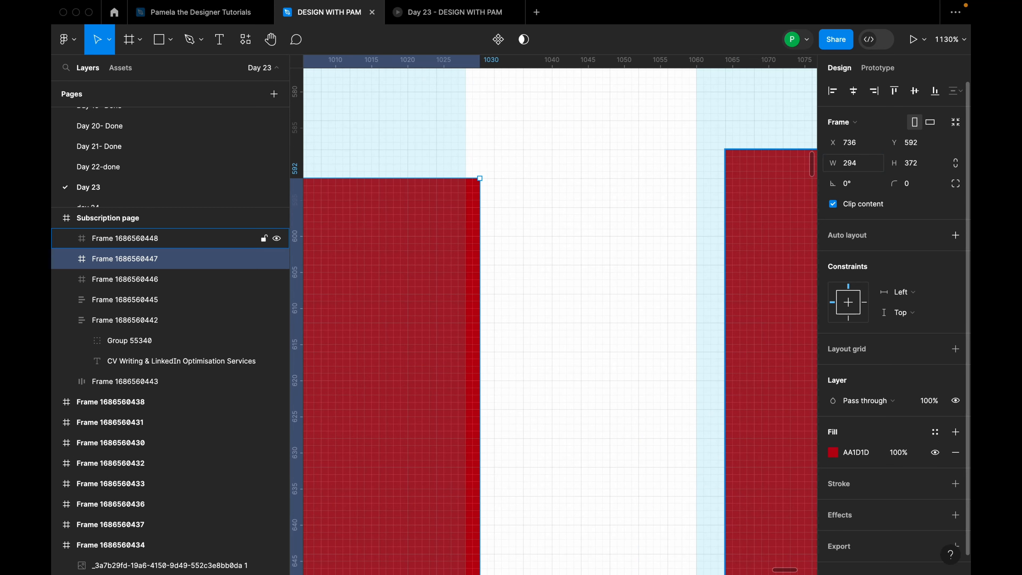
Try widths of 293, 291 and 291.5 on the first red card to match the grid column's edge
{"action": "left_click", "coordinate": [877, 170]}
{"action": "type", "text": "293"}
{"action": "key", "text": "Return"}
{"action": "left_click", "coordinate": [864, 170]}
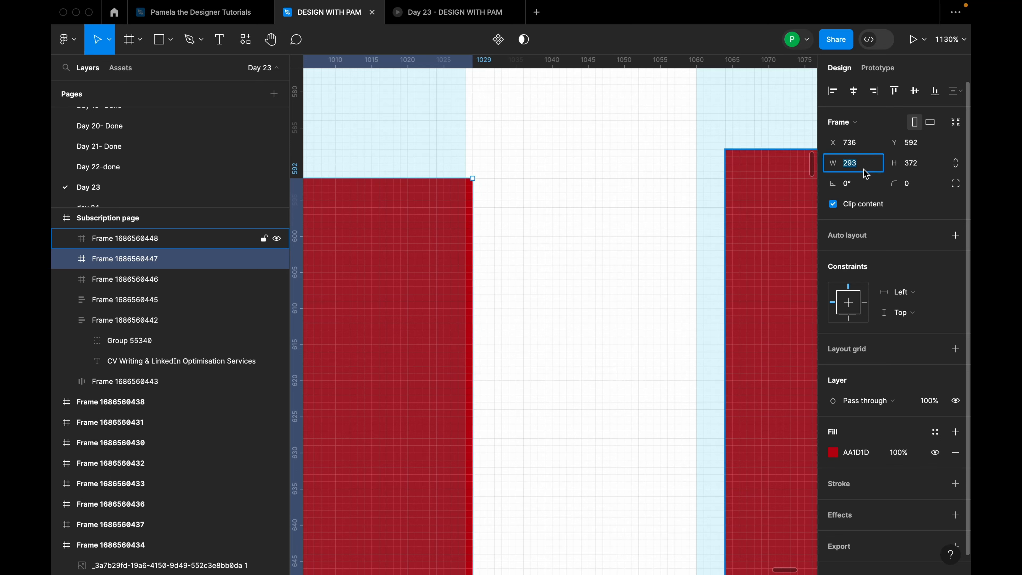
{"action": "type", "text": "291"}
{"action": "key", "text": "Return"}
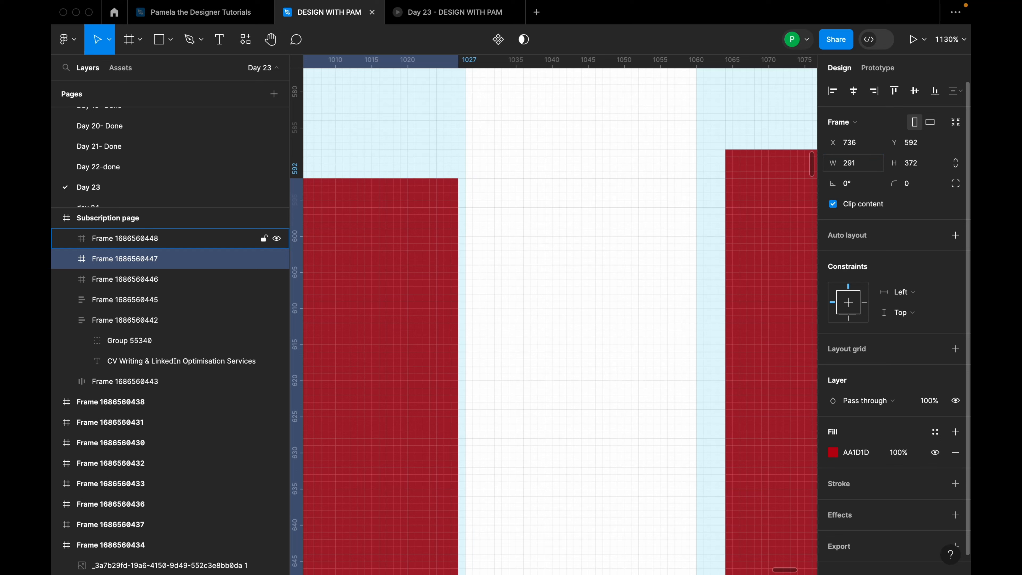
{"action": "left_click", "coordinate": [863, 170]}
{"action": "left_click", "coordinate": [865, 166]}
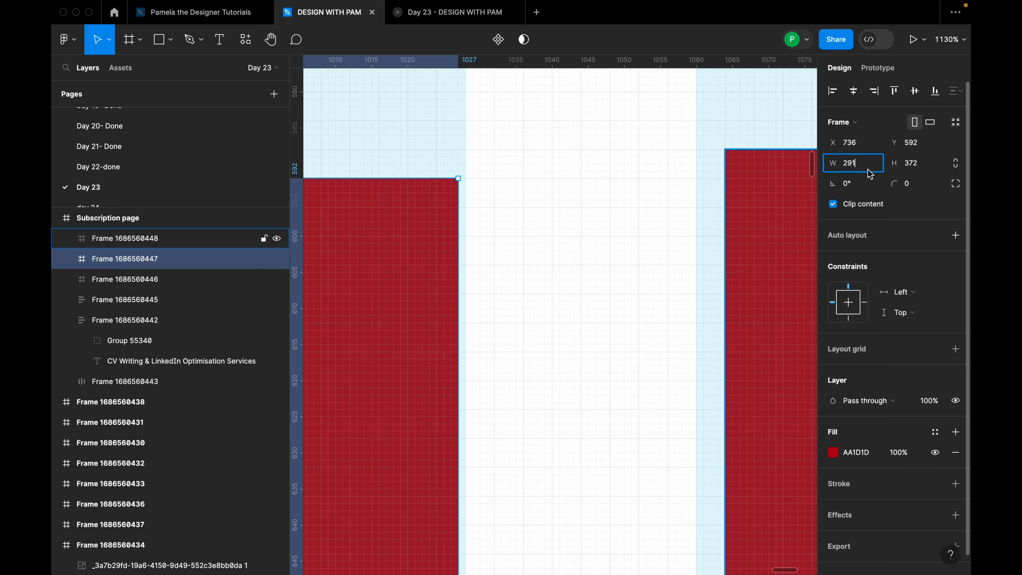
{"action": "key", "text": "Return"}
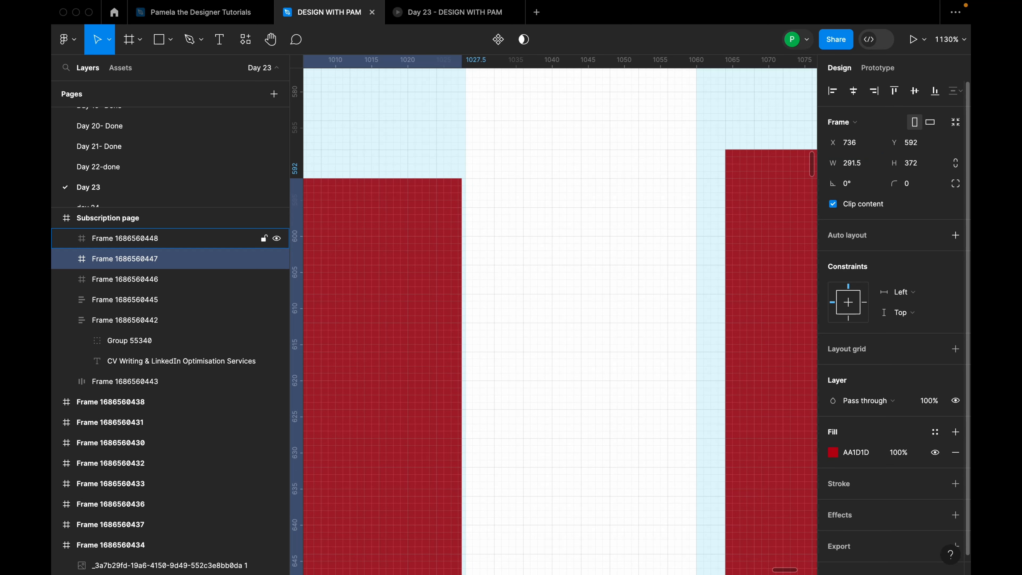
Set the first red card's width to 291.9 so its right edge meets the grid column
{"action": "left_click", "coordinate": [873, 166]}
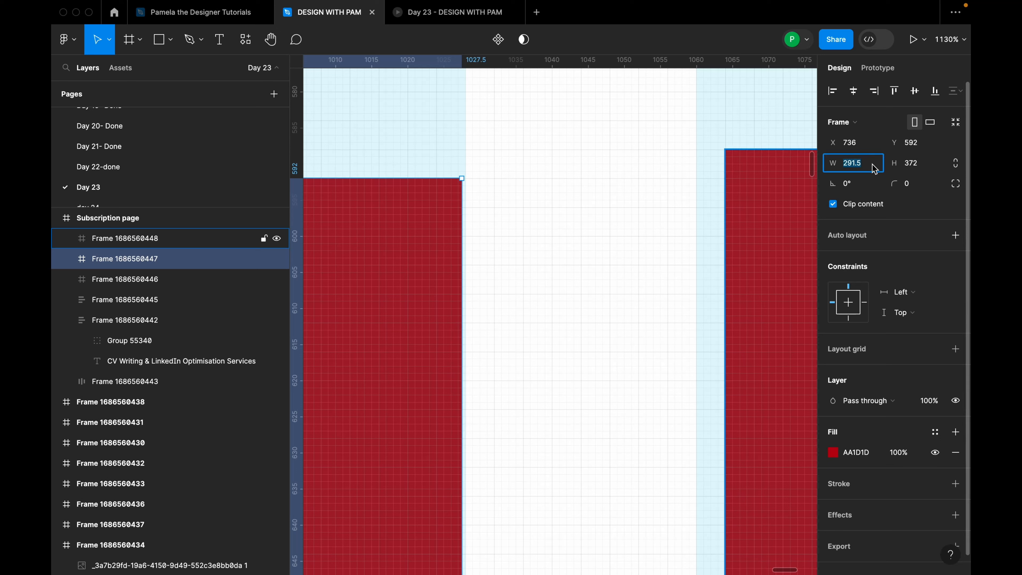
{"action": "left_click", "coordinate": [872, 168]}
{"action": "type", "text": "8"}
{"action": "key", "text": "Return"}
{"action": "left_click", "coordinate": [875, 164]}
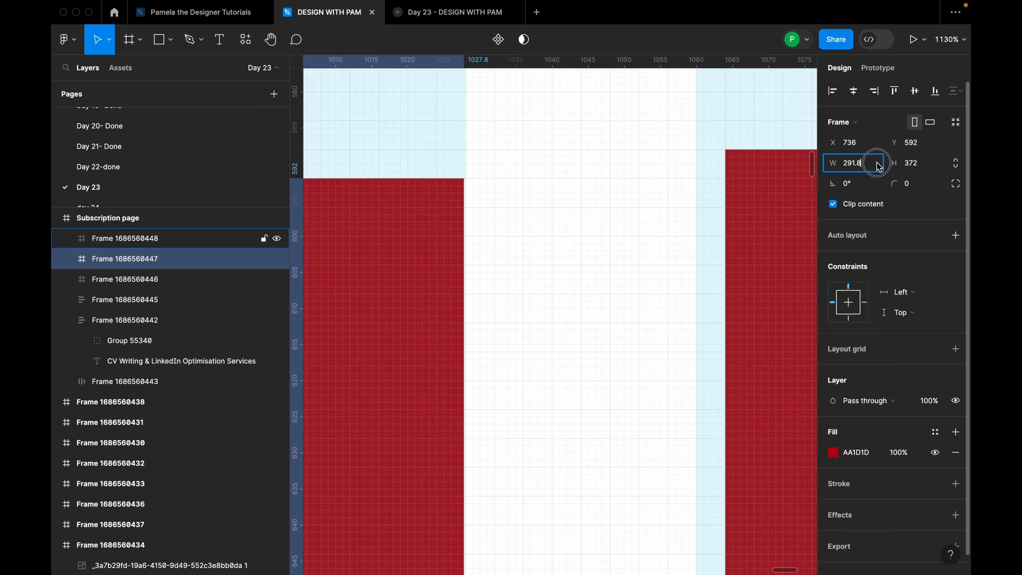
{"action": "left_click", "coordinate": [876, 164]}
{"action": "type", "text": "9"}
{"action": "key", "text": "Return"}
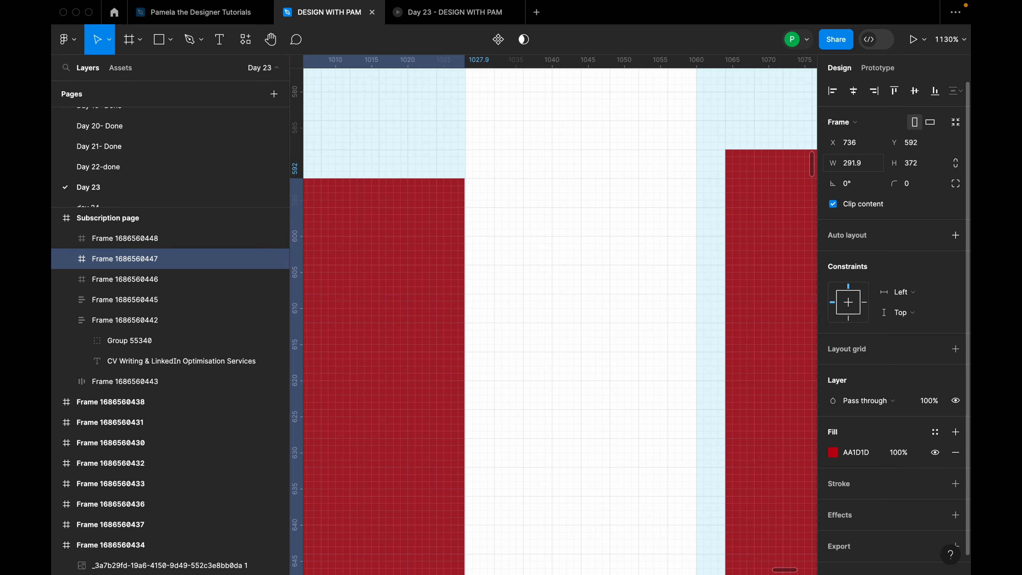
{"action": "left_click", "coordinate": [871, 164]}
{"action": "left_click", "coordinate": [664, 248]}
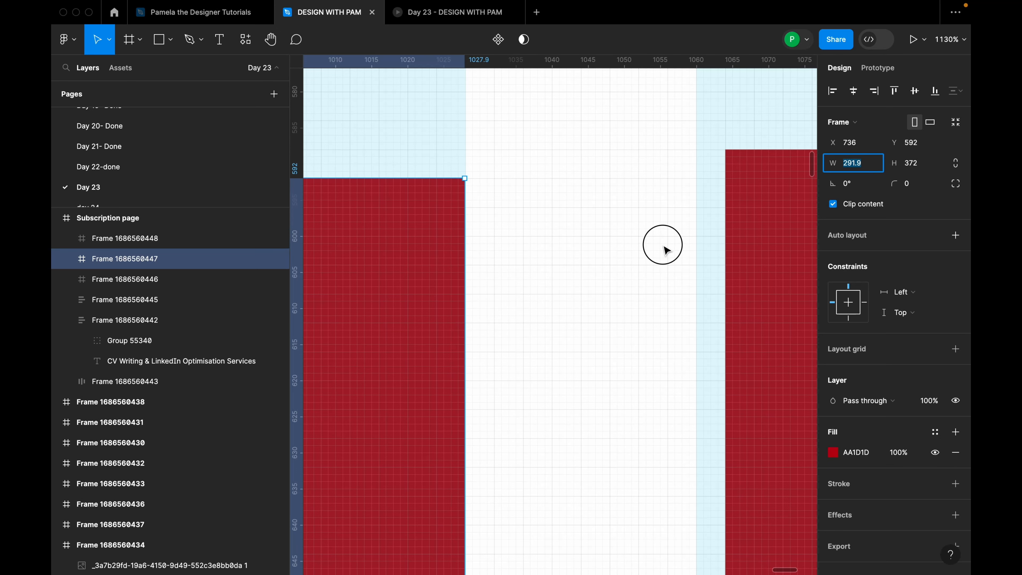
Replace the old red copy with a duplicate of the resized card, top-aligned and spaced 32 to its right
{"action": "scroll", "coordinate": [654, 215], "scroll_direction": "down", "scroll_amount": 5}
{"action": "scroll", "coordinate": [654, 221], "scroll_direction": "down", "scroll_amount": 8}
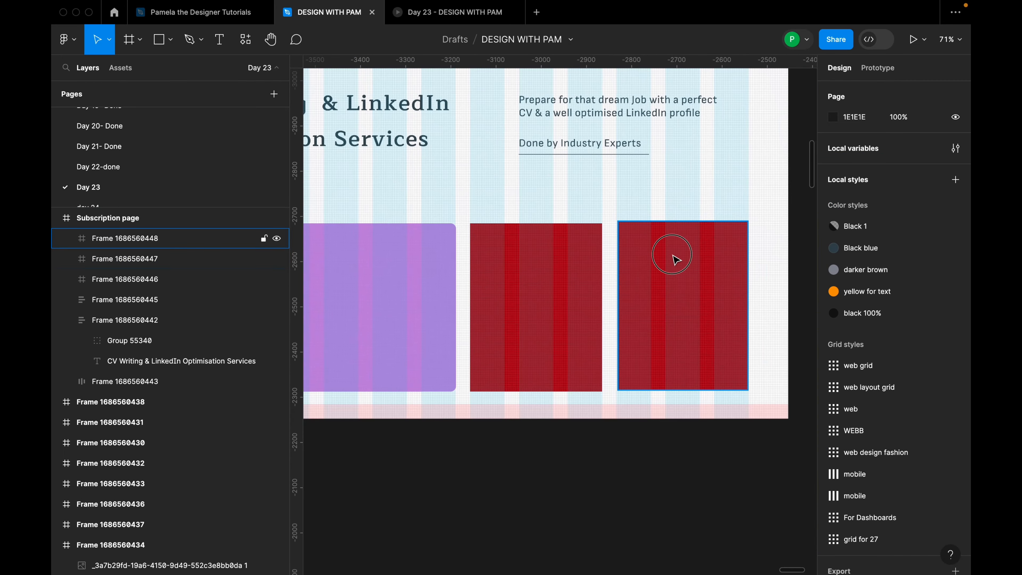
{"action": "left_click", "coordinate": [674, 257]}
{"action": "key", "text": "Delete"}
{"action": "left_click", "coordinate": [595, 283]}
{"action": "left_click_drag", "start_coordinate": [595, 283], "coordinate": [722, 287]}
Set the corner radius of both red cards to 8
{"action": "left_click", "coordinate": [596, 282], "text": "shift"}
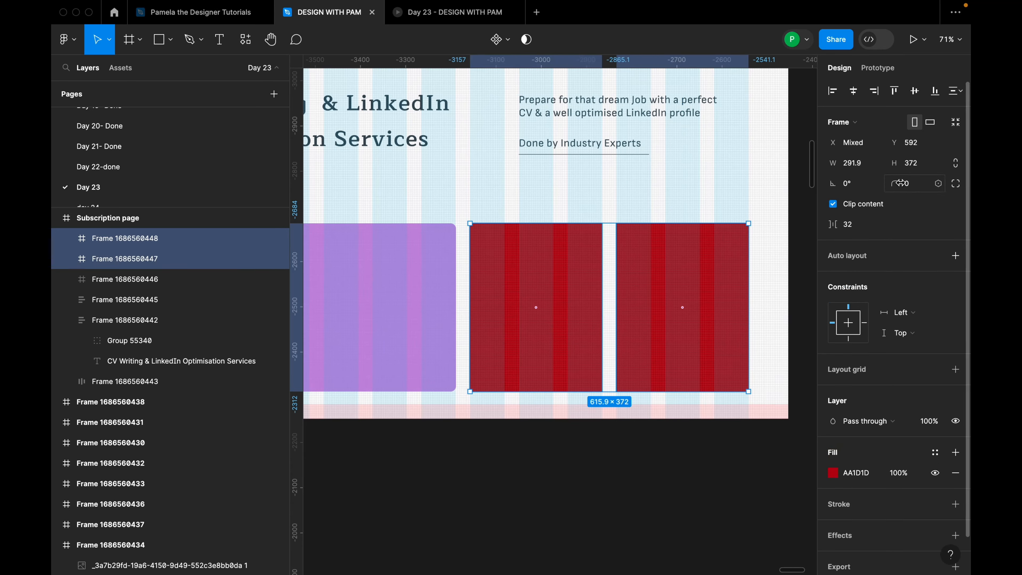
{"action": "left_click", "coordinate": [914, 187]}
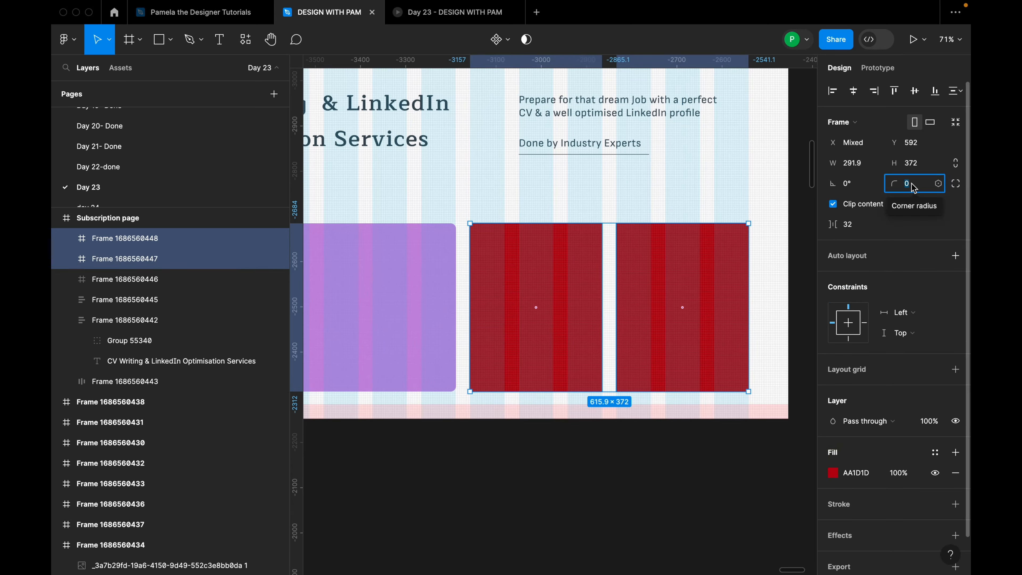
{"action": "type", "text": "8"}
{"action": "key", "text": "Return"}
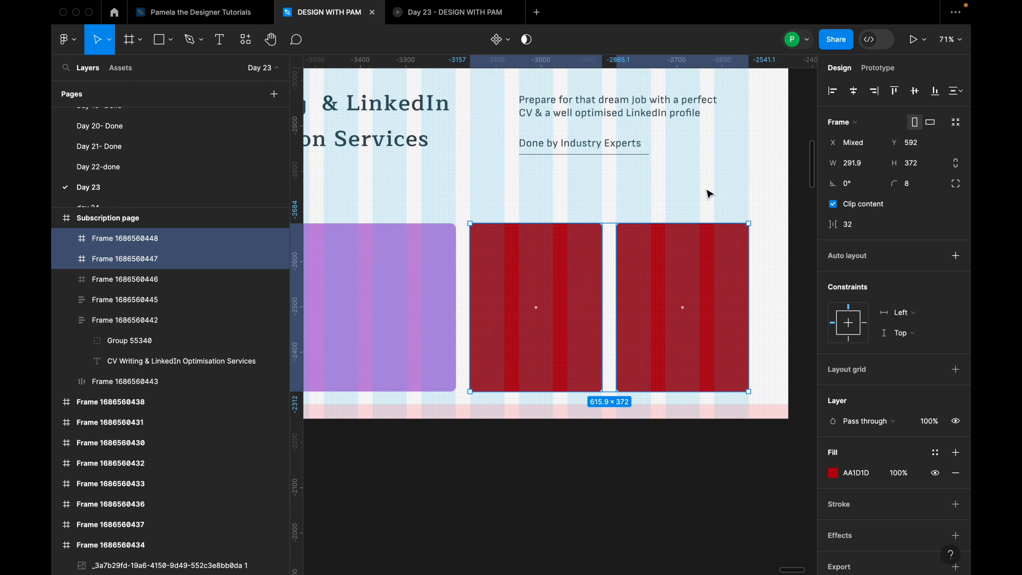
Hide the layout grids on the Subscription page frame
{"action": "scroll", "coordinate": [812, 274], "scroll_direction": "down", "scroll_amount": 10}
{"action": "left_click", "coordinate": [739, 205]}
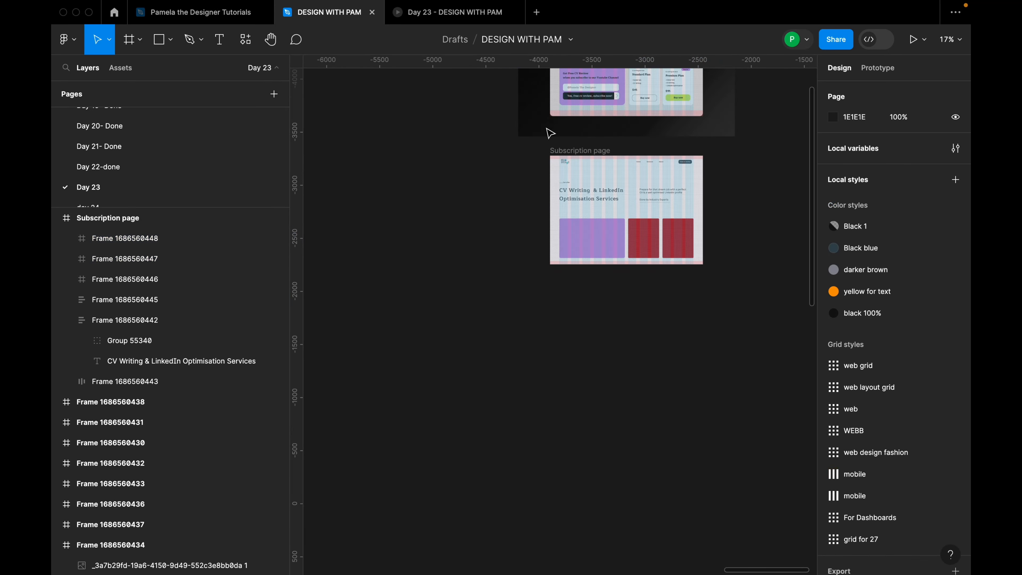
{"action": "left_click", "coordinate": [599, 155]}
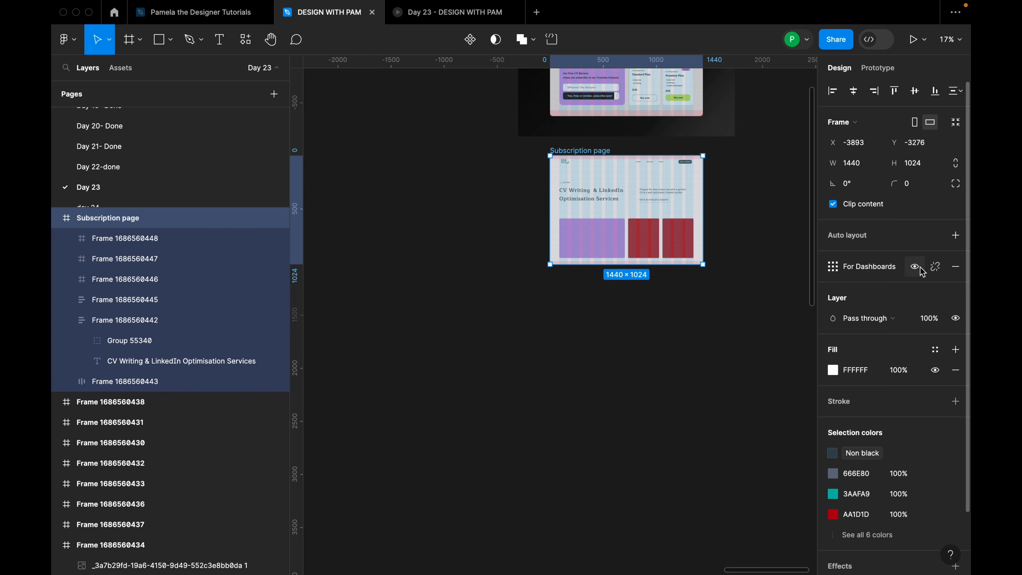
{"action": "key", "text": "ctrl+g"}
{"action": "scroll", "coordinate": [615, 173], "scroll_direction": "up", "scroll_amount": 5}
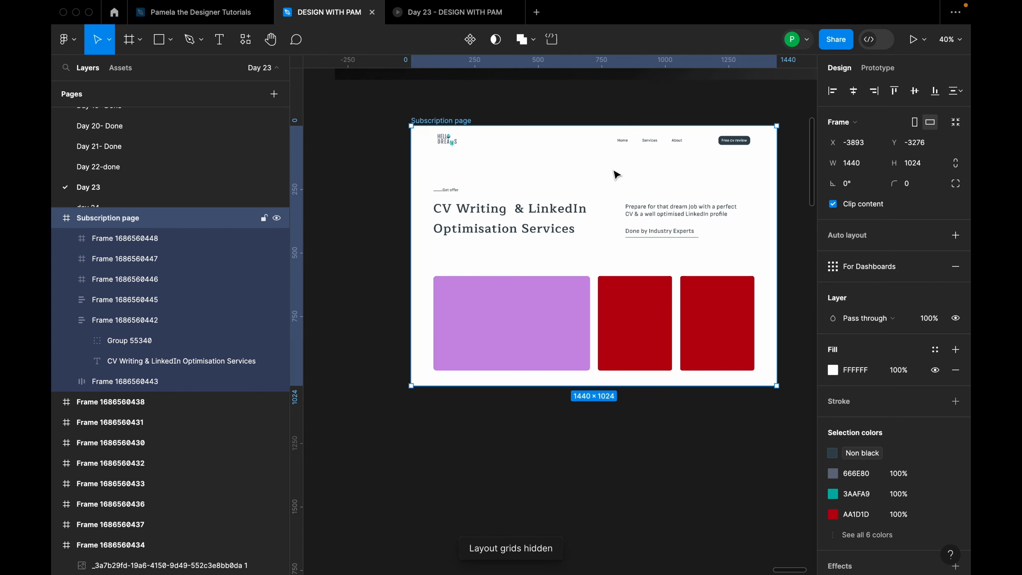
Fill the Subscription page frame with the light grey E5E5E5 sampled from the reference design's background
{"action": "scroll", "coordinate": [477, 224], "scroll_direction": "up", "scroll_amount": 3}
{"action": "scroll", "coordinate": [445, 224], "scroll_direction": "down", "scroll_amount": 4}
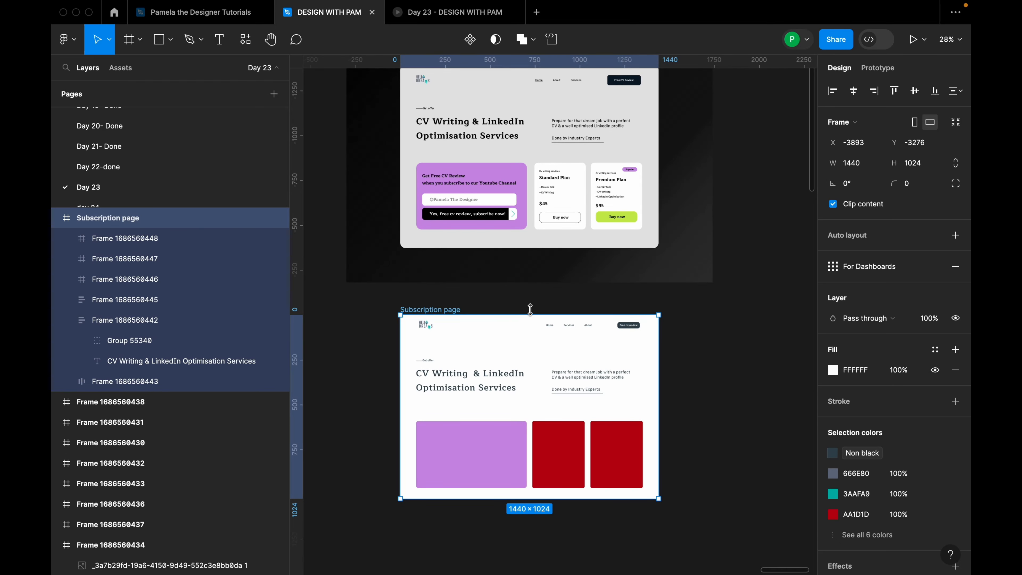
{"action": "left_click", "coordinate": [832, 370]}
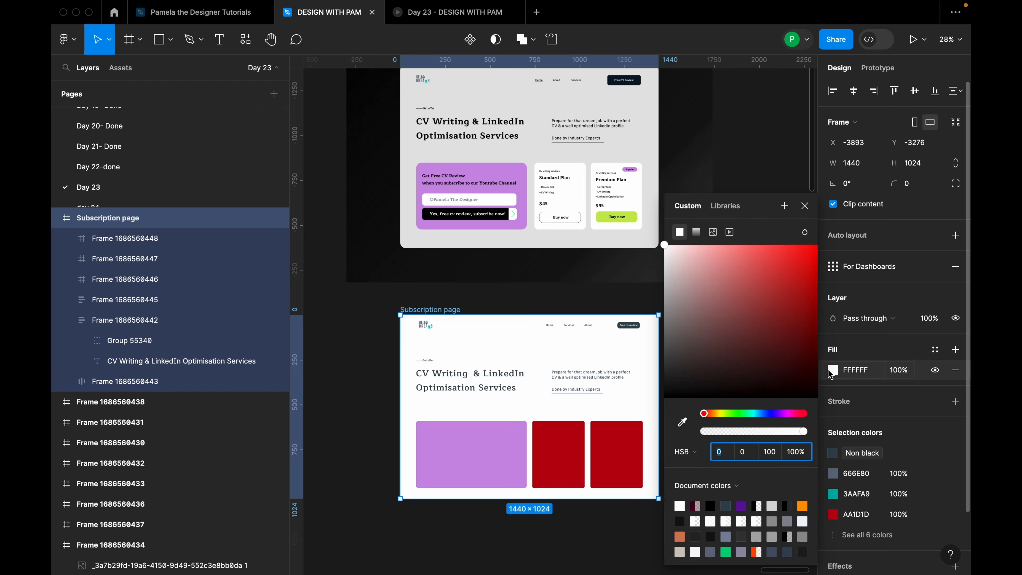
{"action": "left_click", "coordinate": [683, 423]}
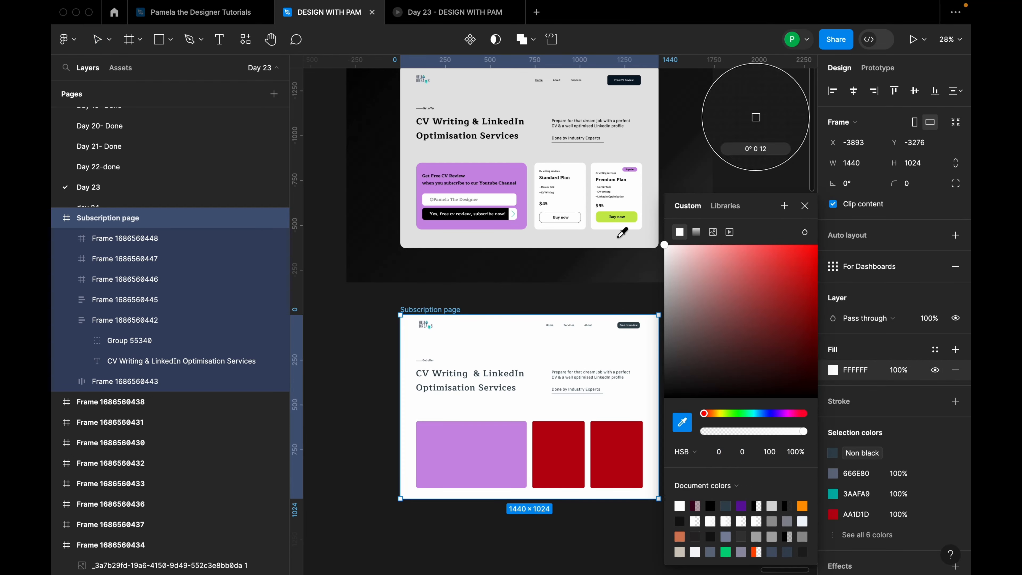
{"action": "left_click", "coordinate": [643, 152]}
{"action": "left_click", "coordinate": [805, 206]}
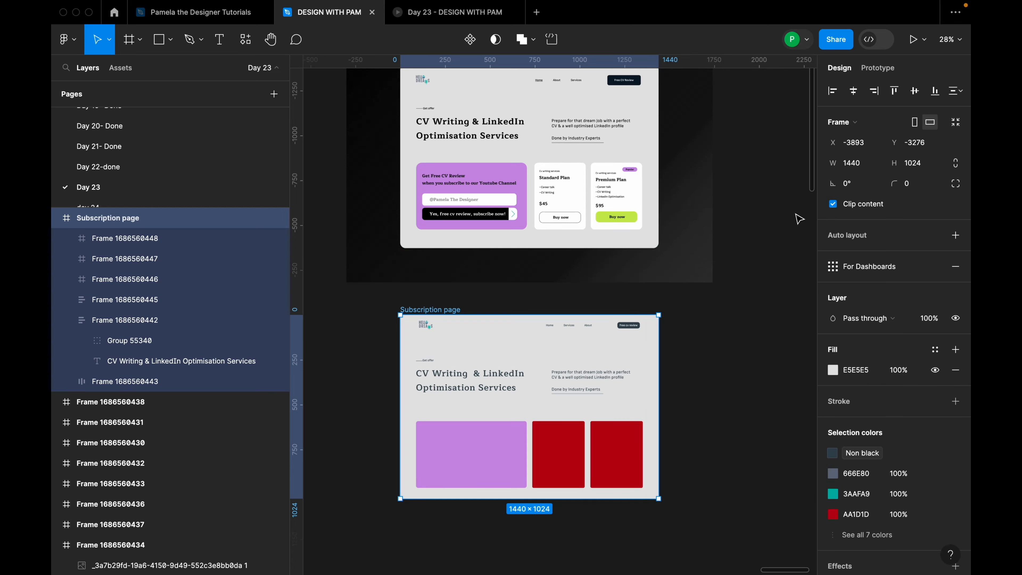
Change the fill of both red plan cards to white FFFFFF
{"action": "left_click", "coordinate": [626, 458]}
{"action": "left_click", "coordinate": [581, 457], "text": "shift"}
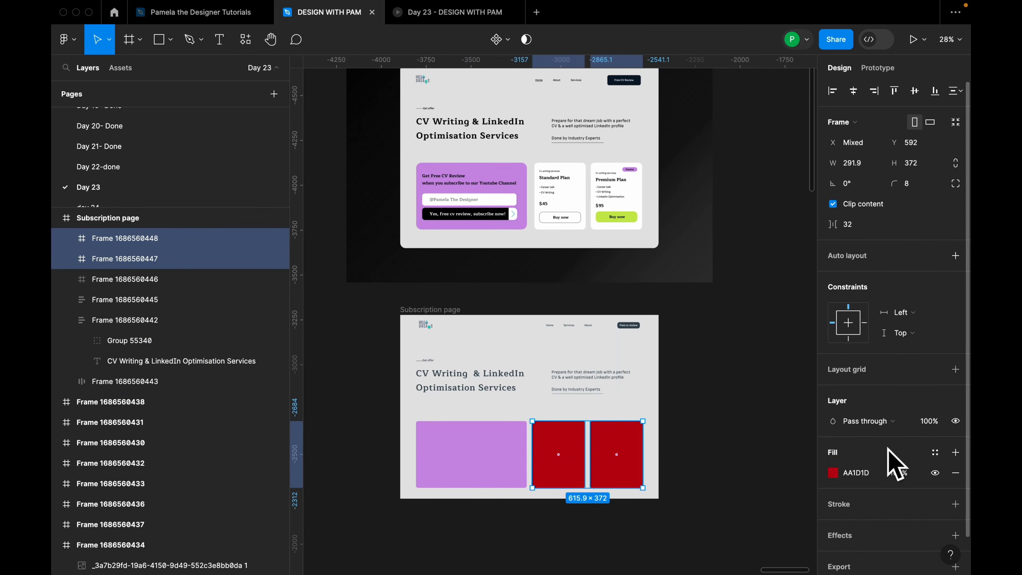
{"action": "left_click", "coordinate": [833, 472]}
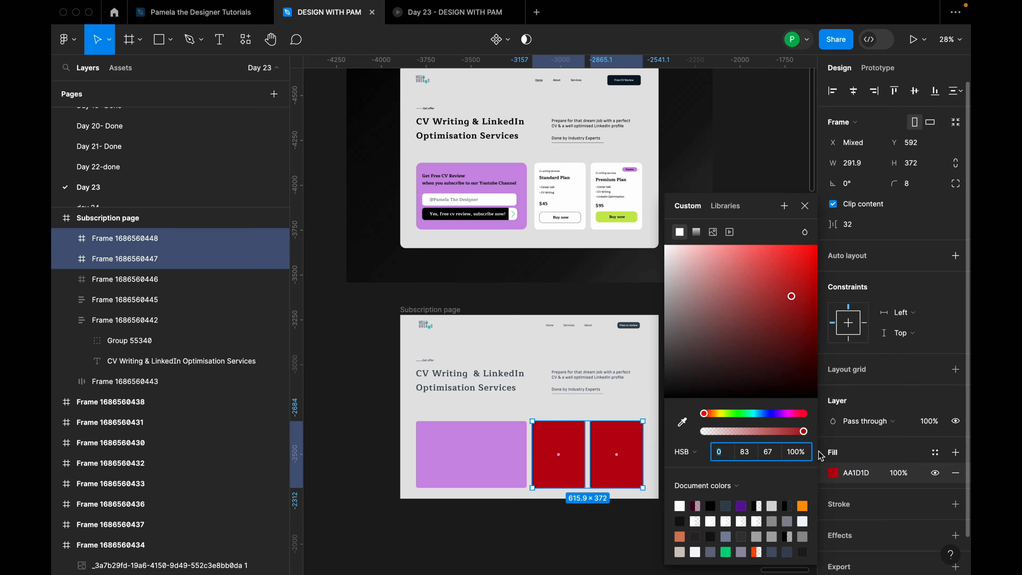
{"action": "left_click", "coordinate": [675, 266]}
{"action": "left_click", "coordinate": [651, 508]}
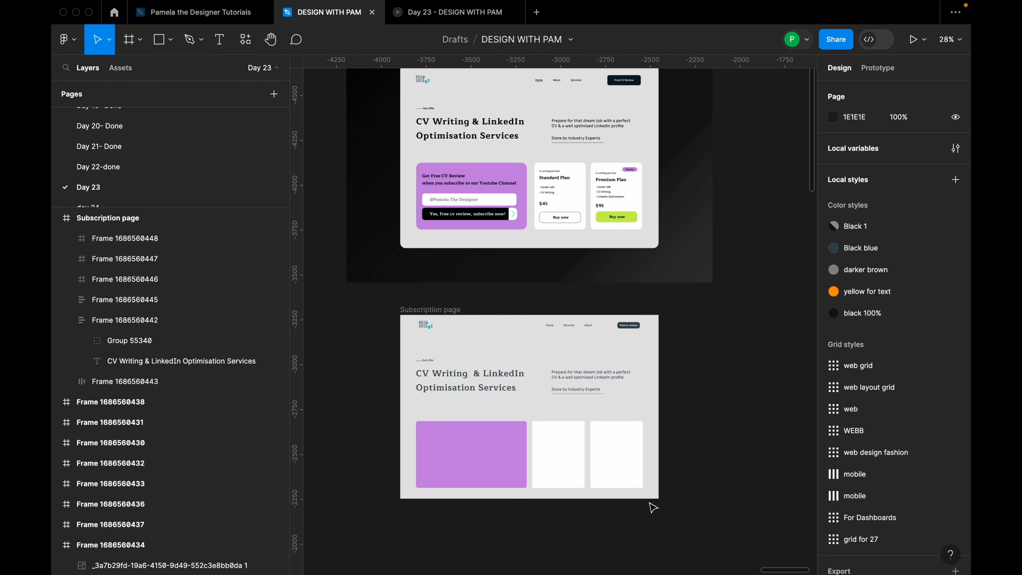
Adjust the corner radius of the two white plan cards and set the purple offer card's radius to 12
{"action": "left_click", "coordinate": [609, 466]}
{"action": "left_click", "coordinate": [557, 463], "text": "shift"}
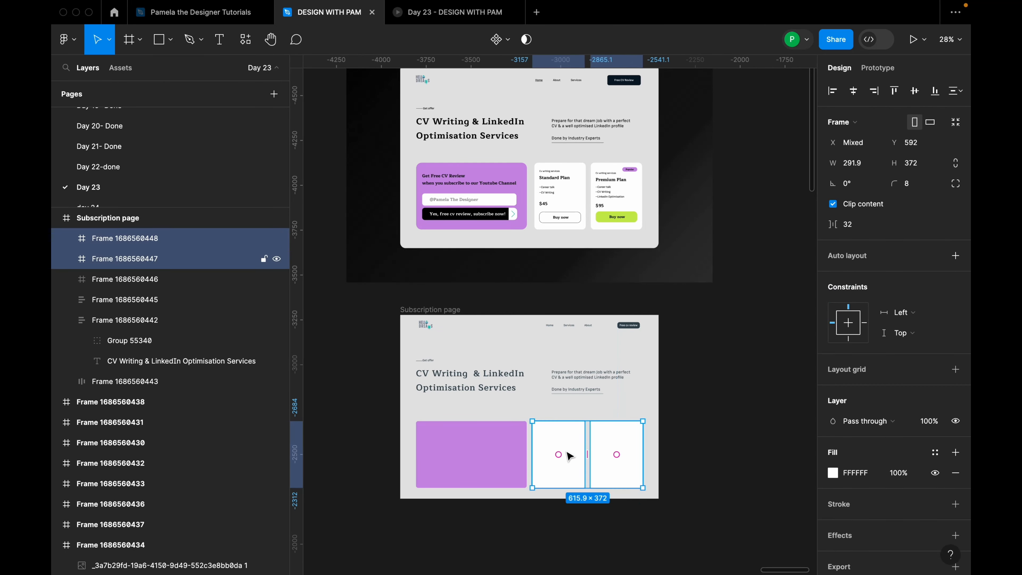
{"action": "left_click", "coordinate": [915, 188]}
{"action": "key", "text": "Return"}
{"action": "left_click", "coordinate": [495, 459]}
{"action": "left_click", "coordinate": [917, 188]}
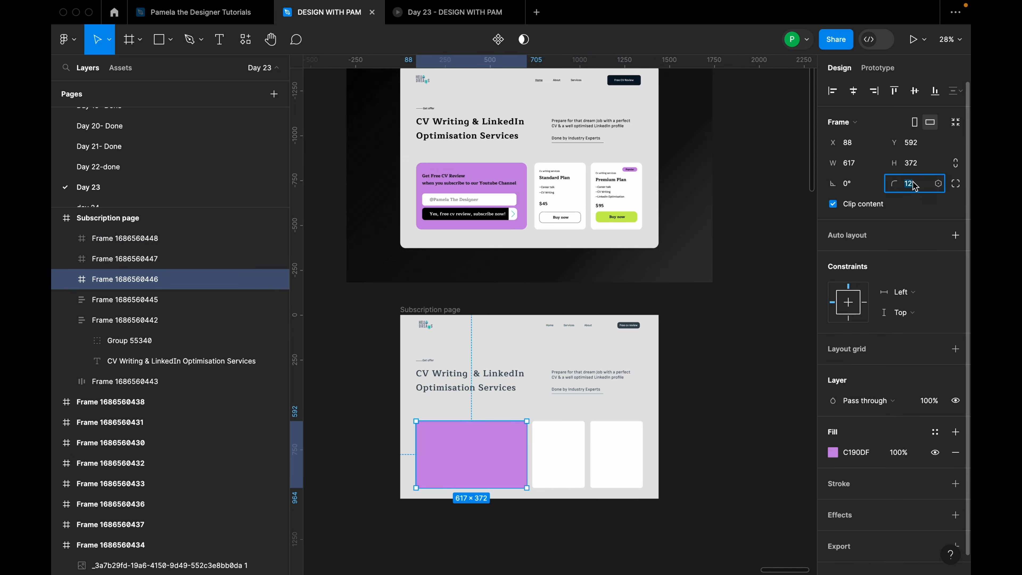